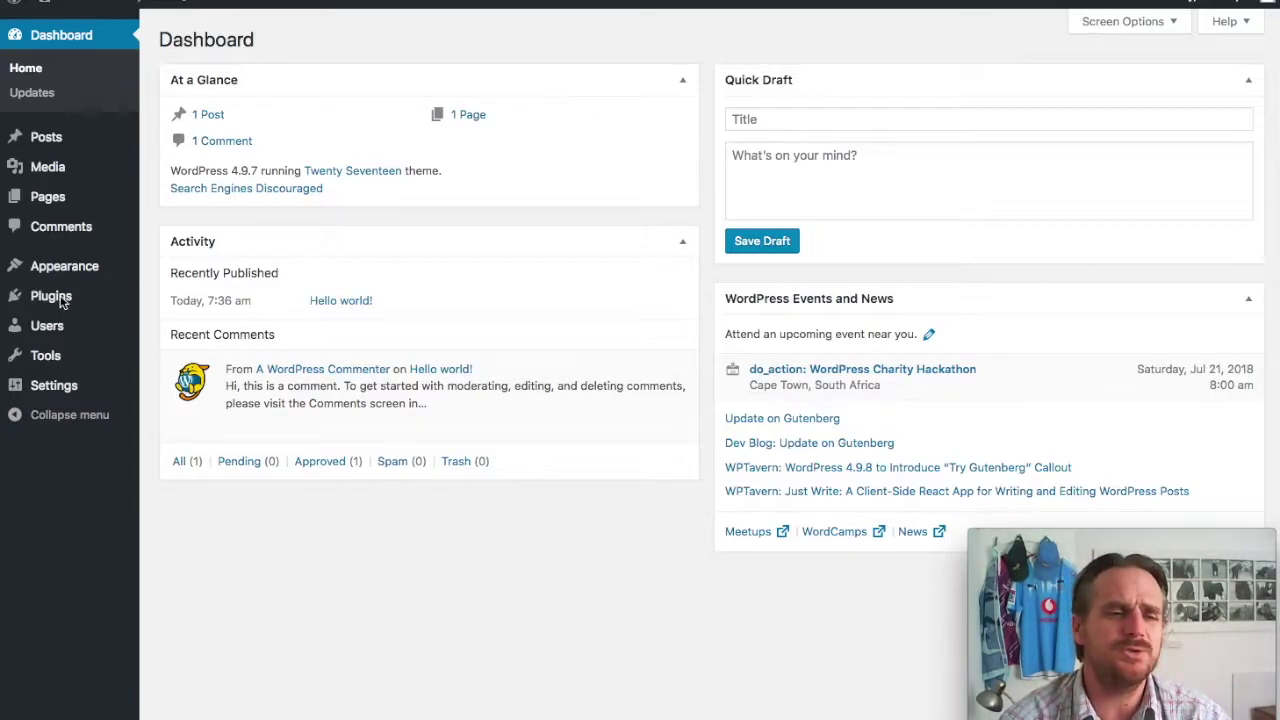
# Search the directory of new plugins for "ithemes".
pyautogui.moveTo(52, 302)
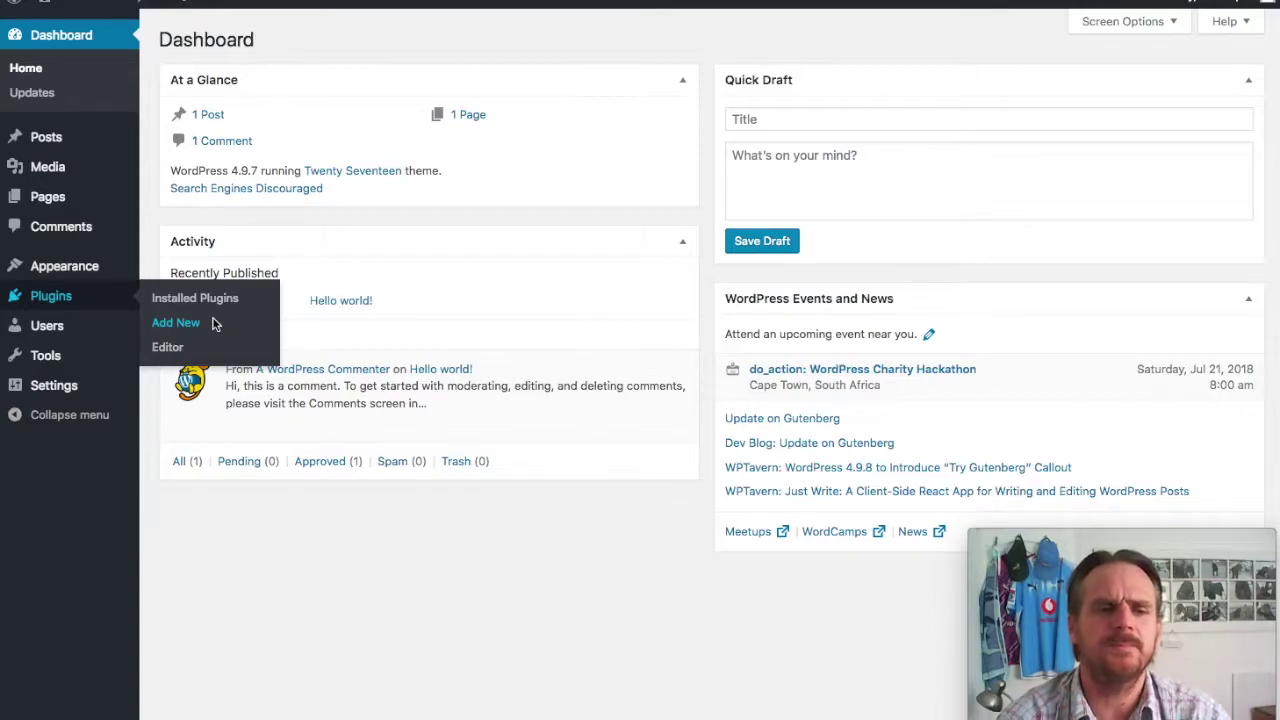
pyautogui.click(176, 322)
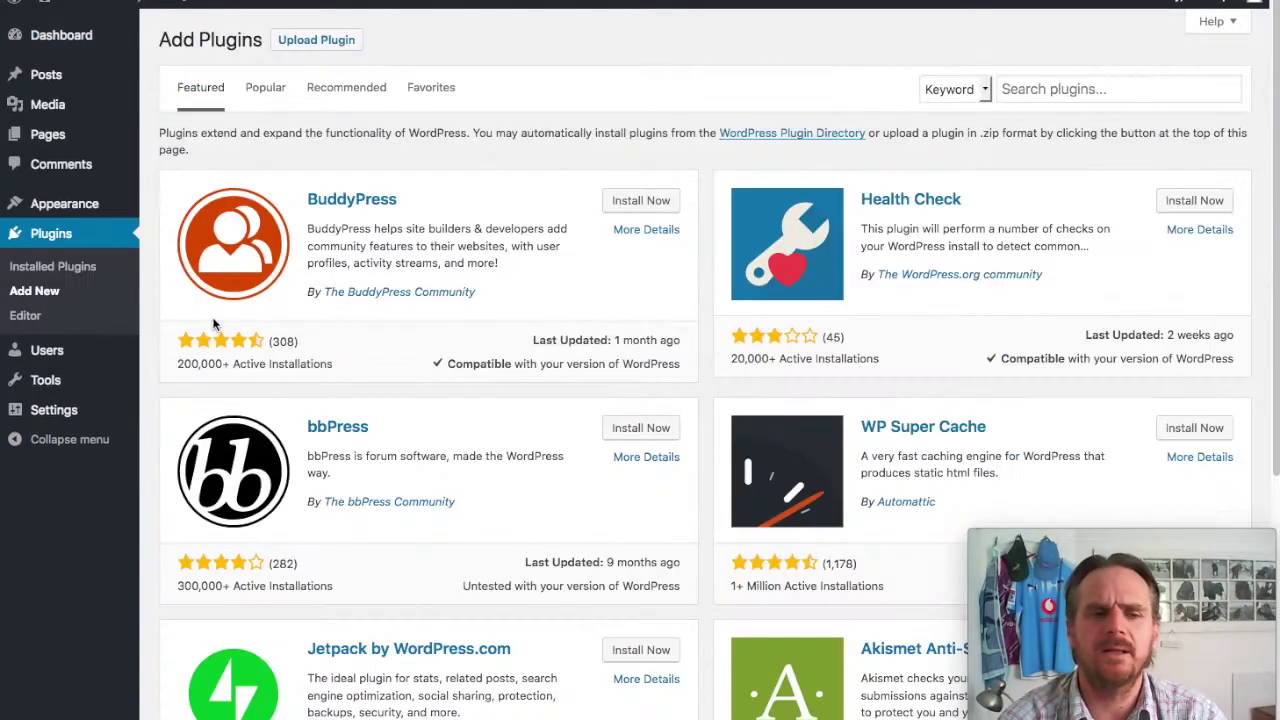
pyautogui.click(1060, 90)
pyautogui.write('ithe')
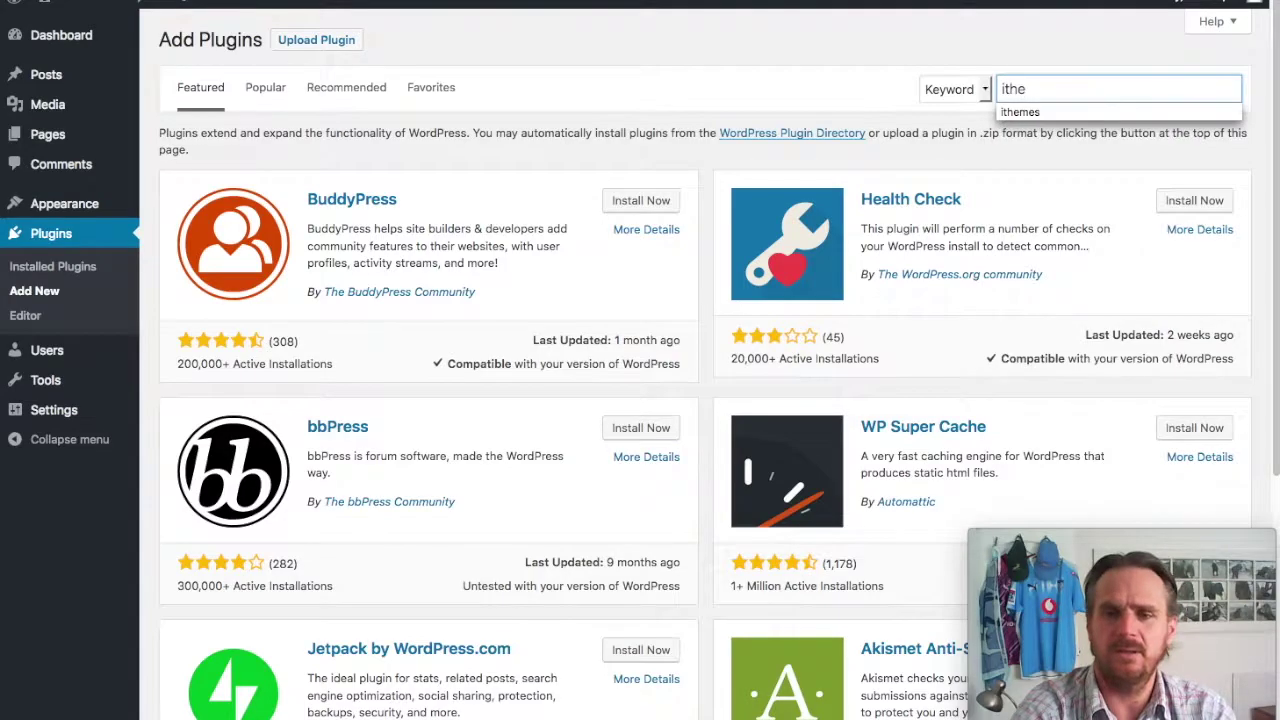
pyautogui.press('Down')
pyautogui.press('Return')
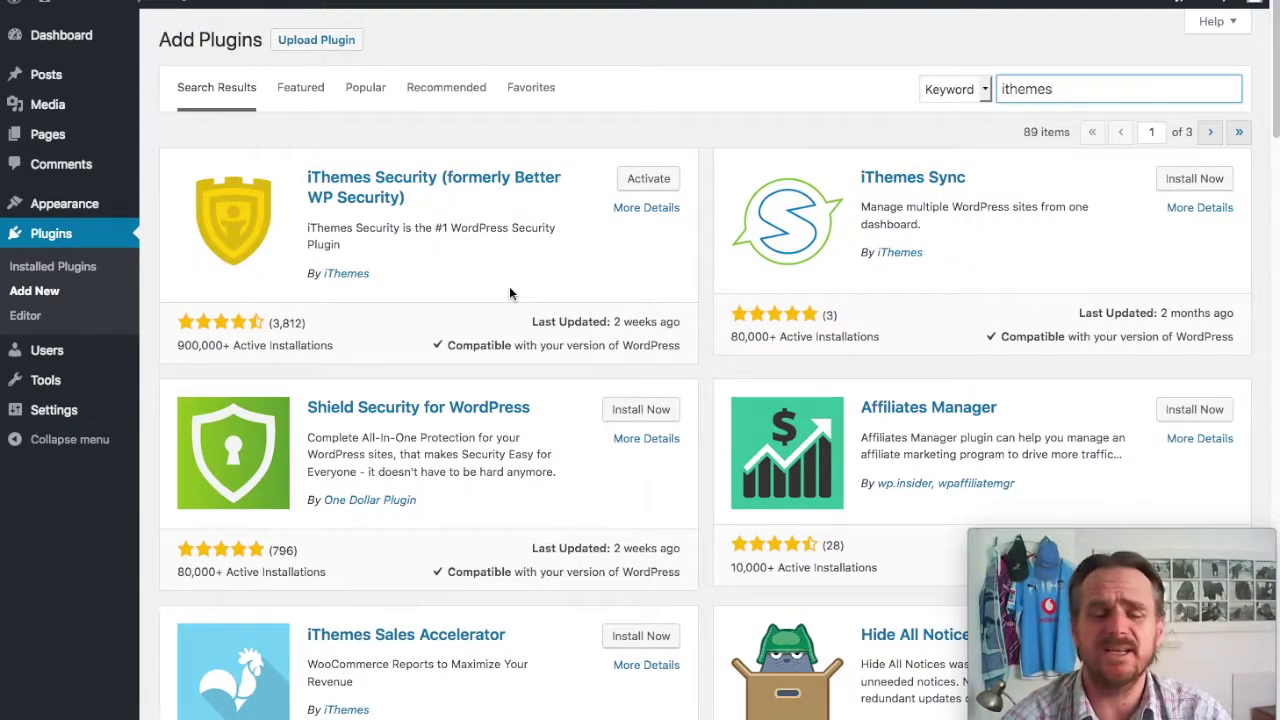
# Review the description and installation notes of the iThemes Security plugin.
pyautogui.click(443, 176)
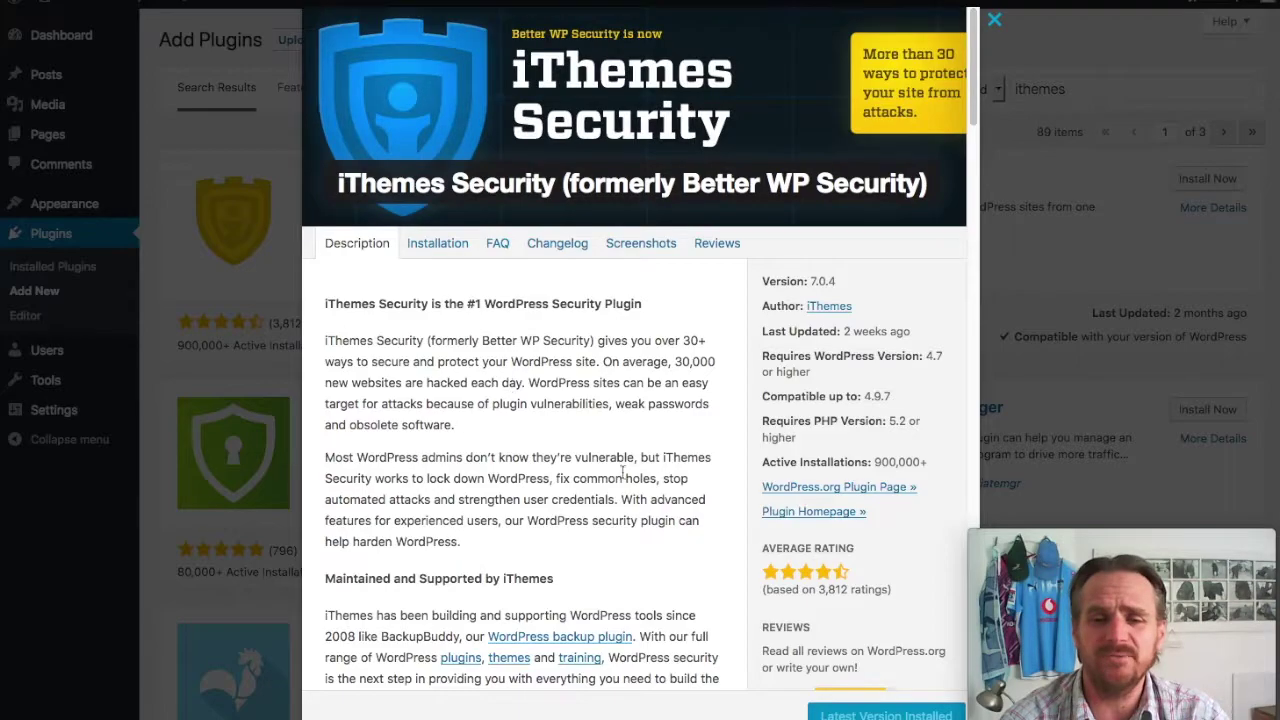
pyautogui.scroll(-5, 924, 493)
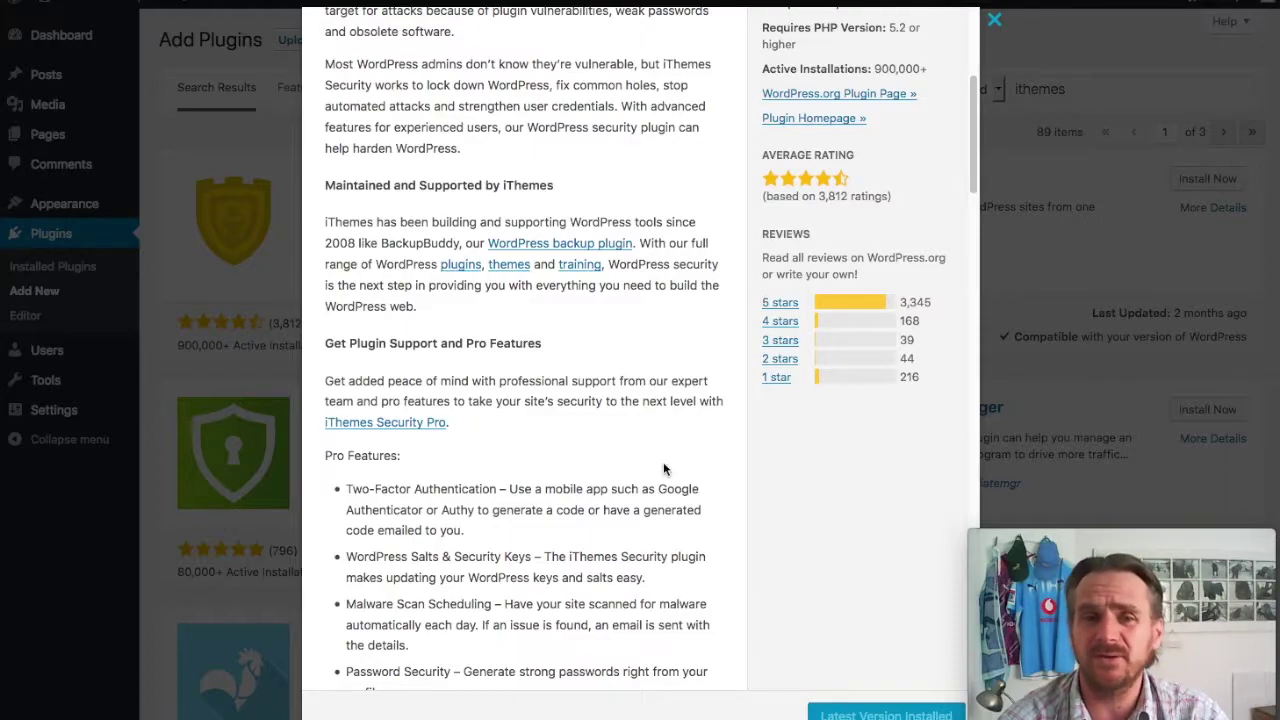
pyautogui.scroll(1, 663, 466)
pyautogui.scroll(4, 663, 466)
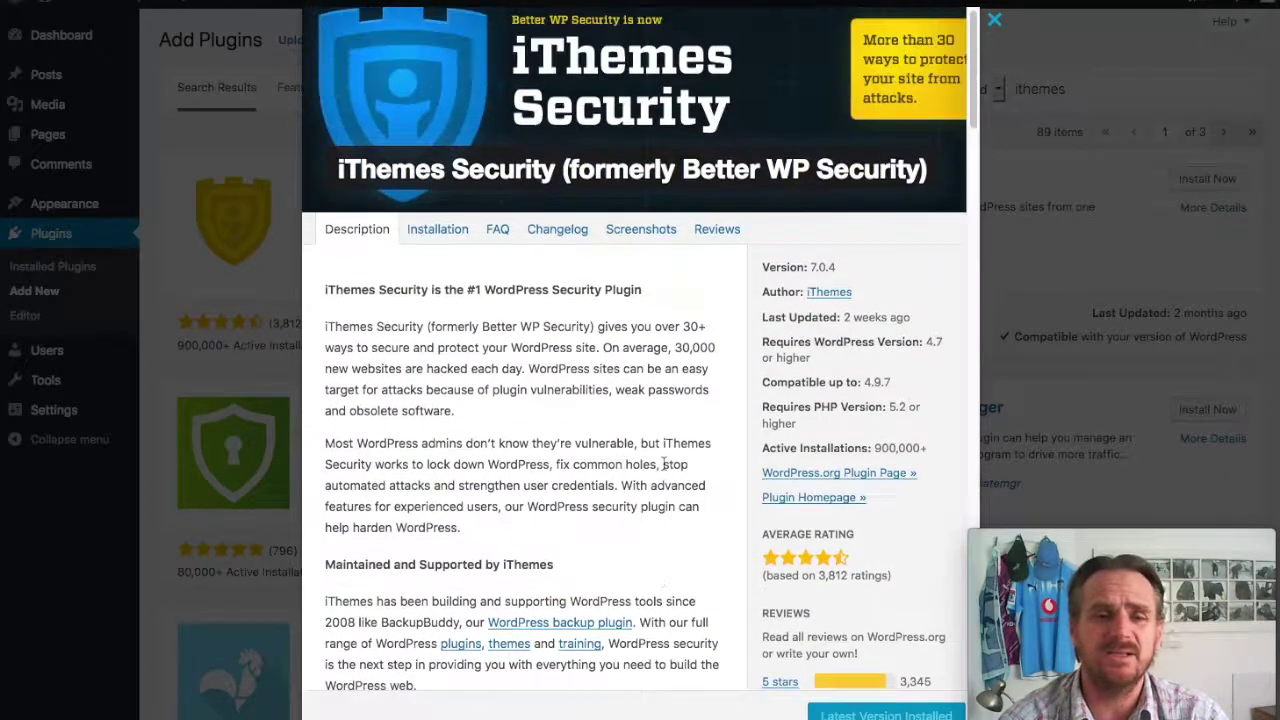
pyautogui.click(427, 231)
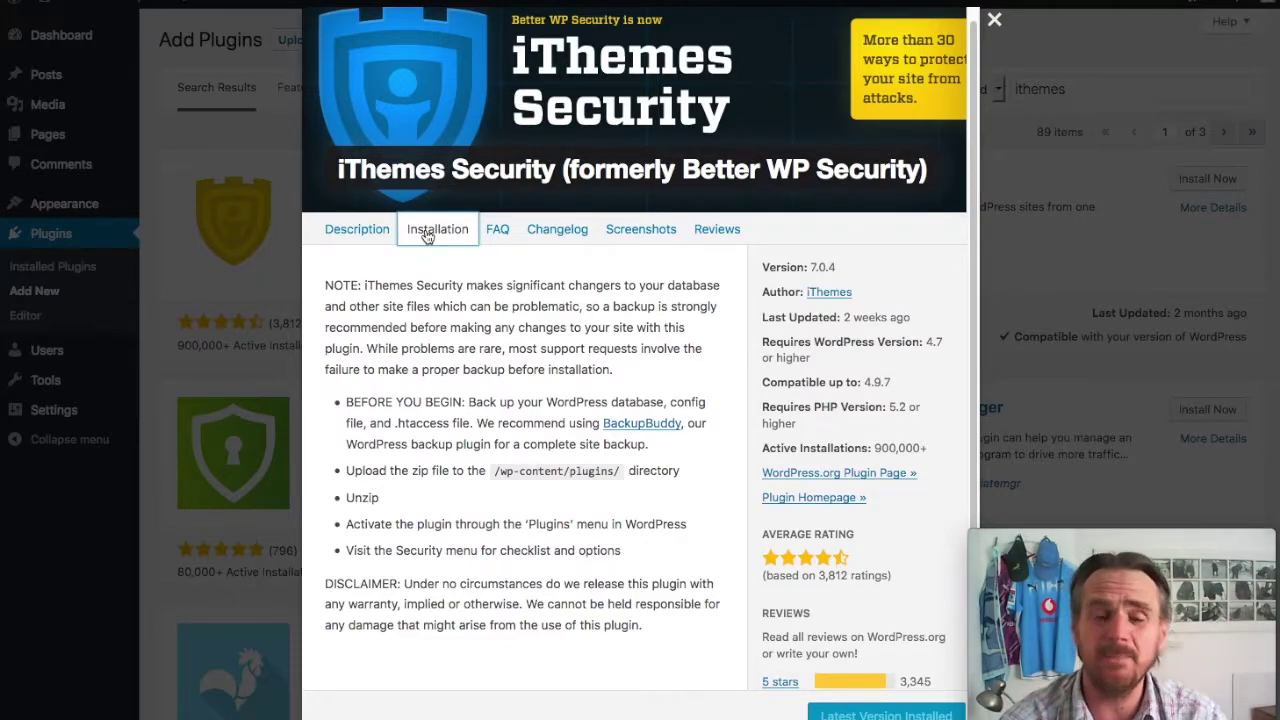
pyautogui.click(994, 20)
# Activate the iThemes Security plugin and open its security settings.
pyautogui.click(624, 186)
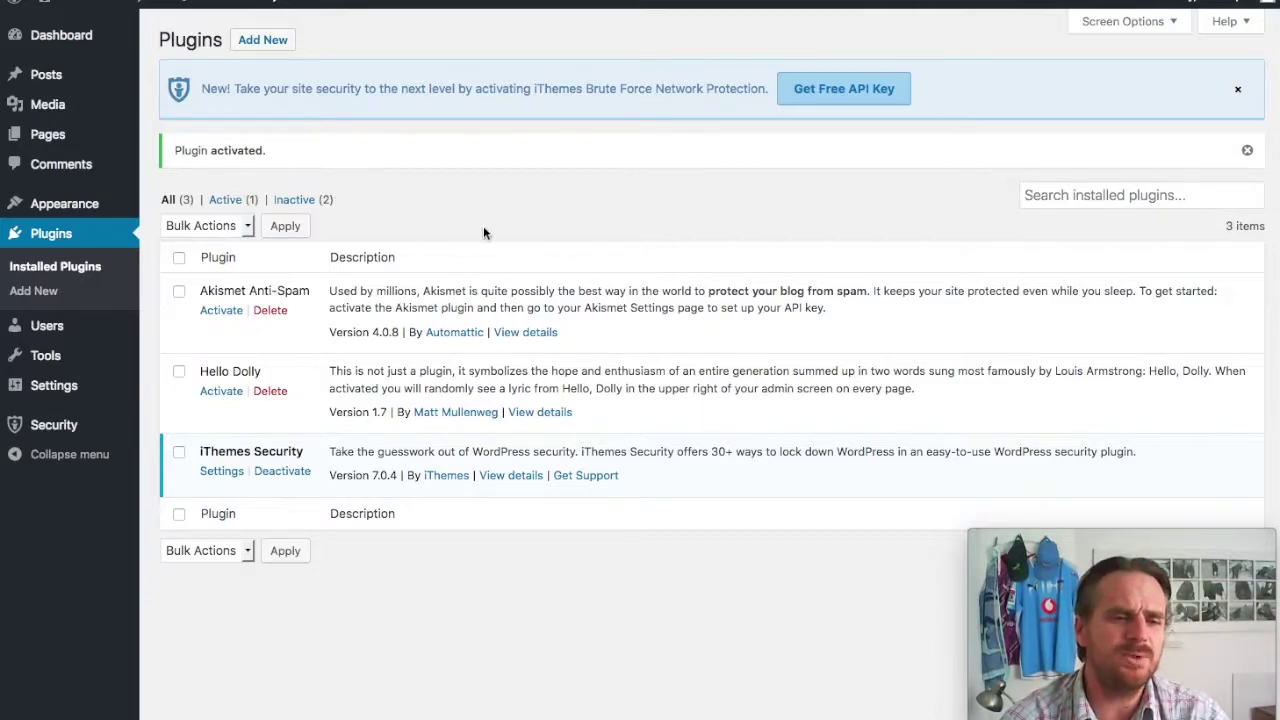
pyautogui.moveTo(45, 440)
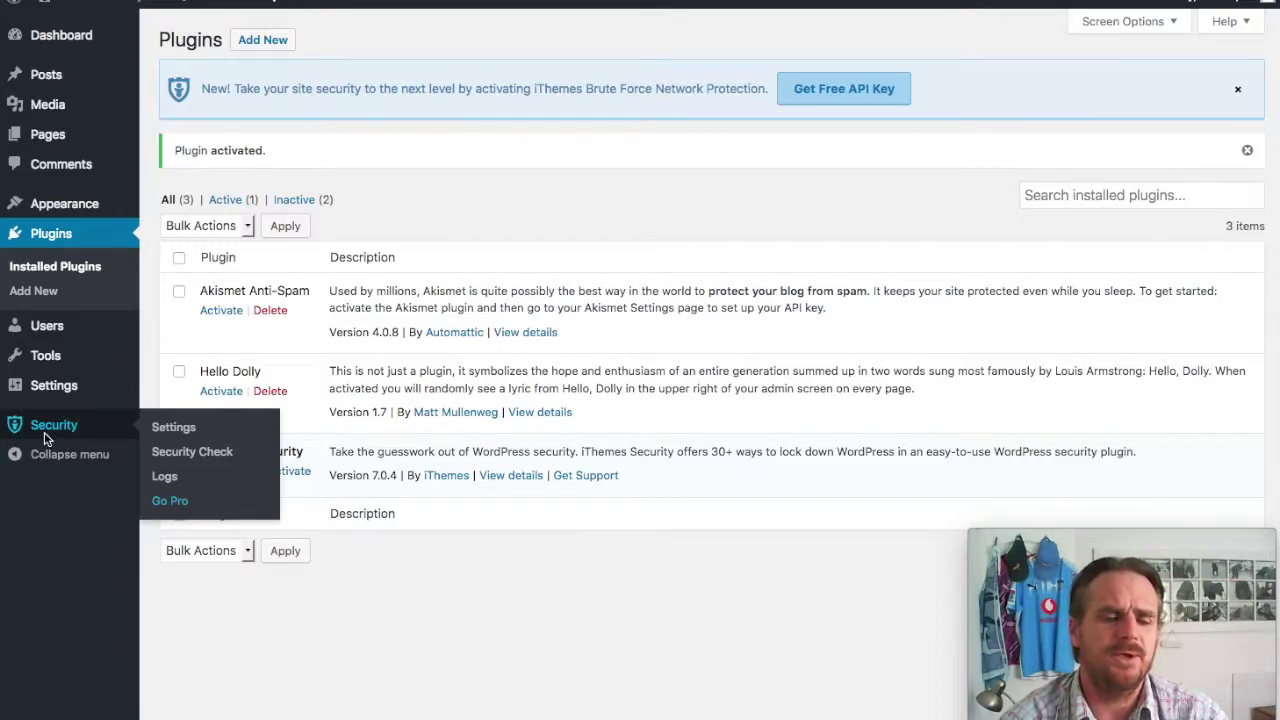
pyautogui.click(45, 440)
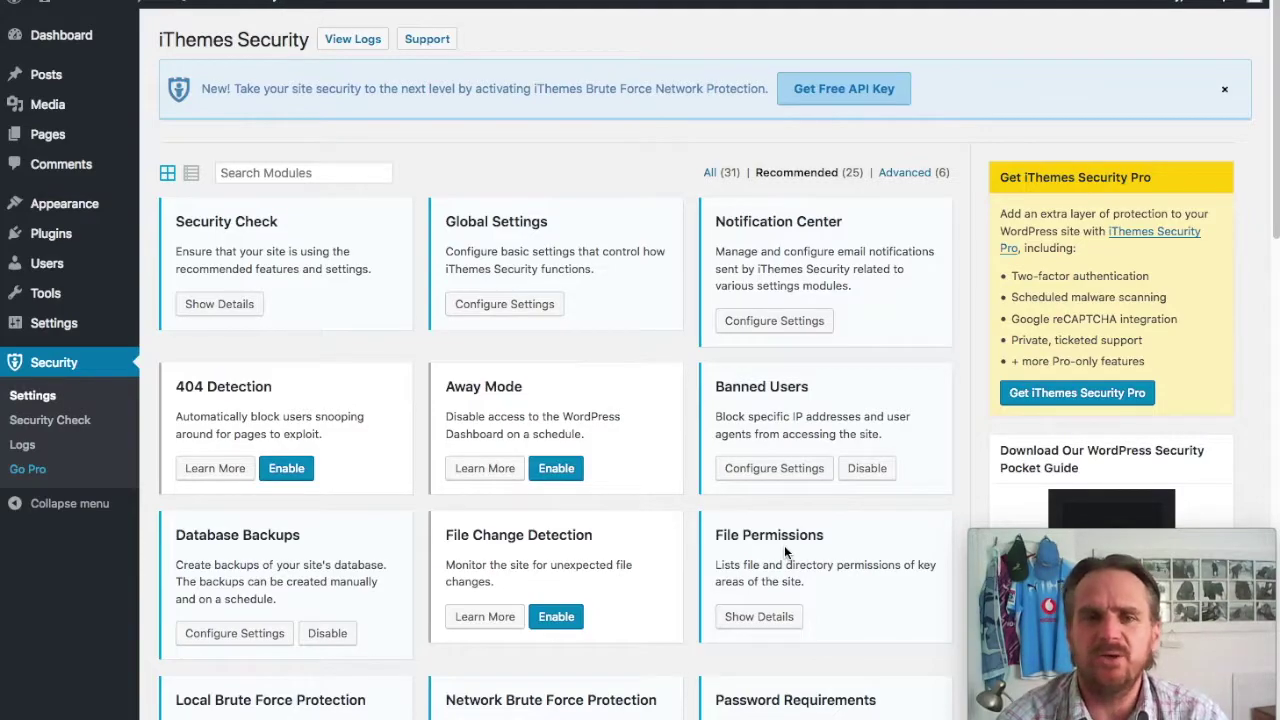
# Run the Security Check to secure the site and activate Network Brute Force Protection with email updates set to Yes.
pyautogui.click(224, 305)
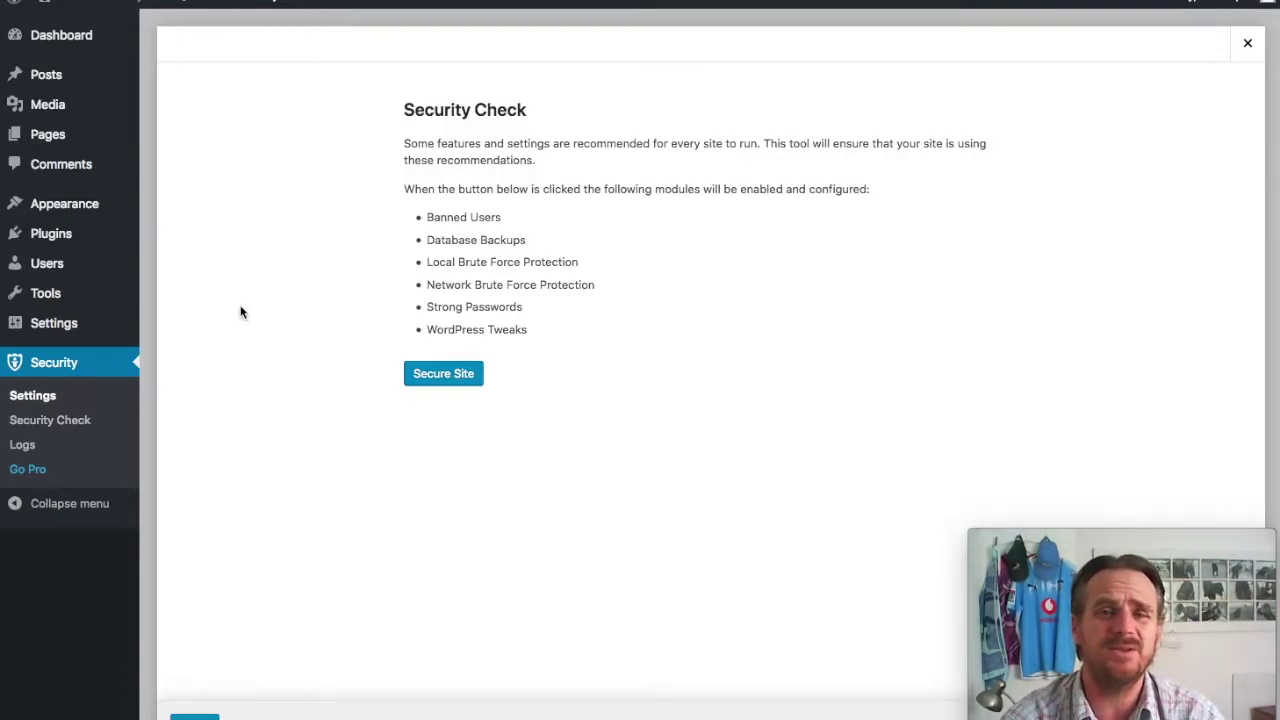
pyautogui.click(423, 377)
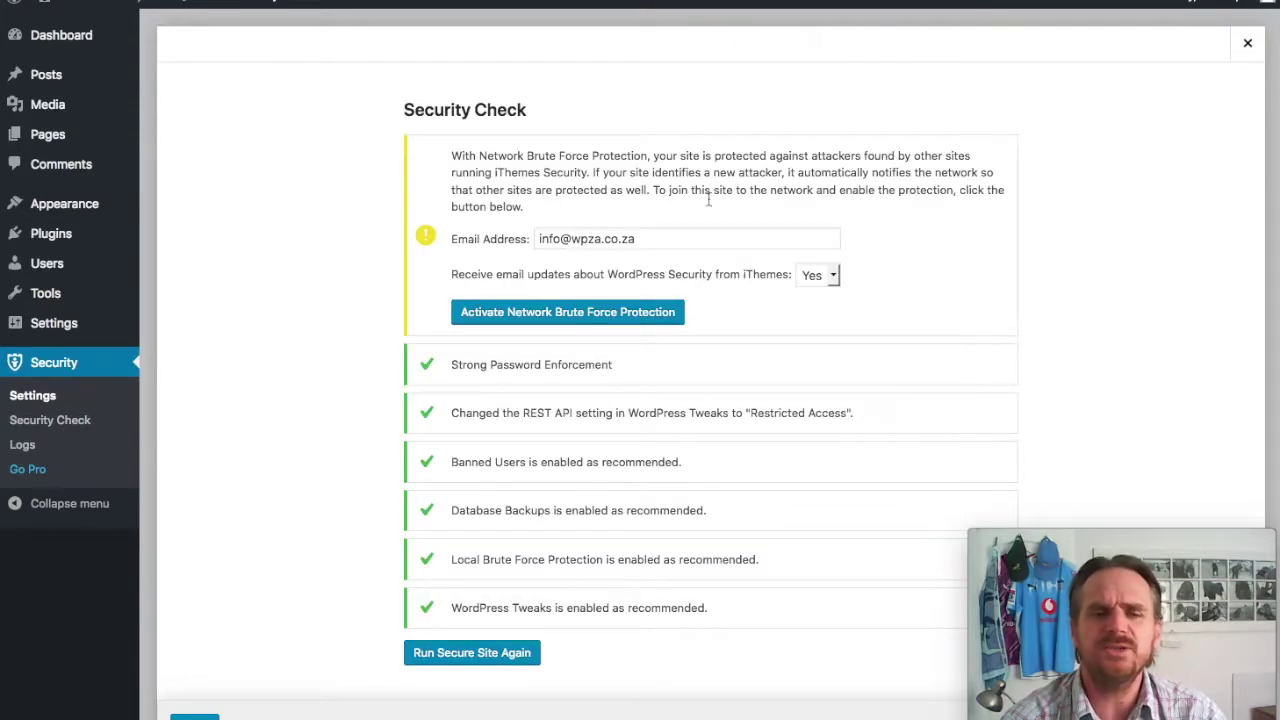
pyautogui.click(505, 321)
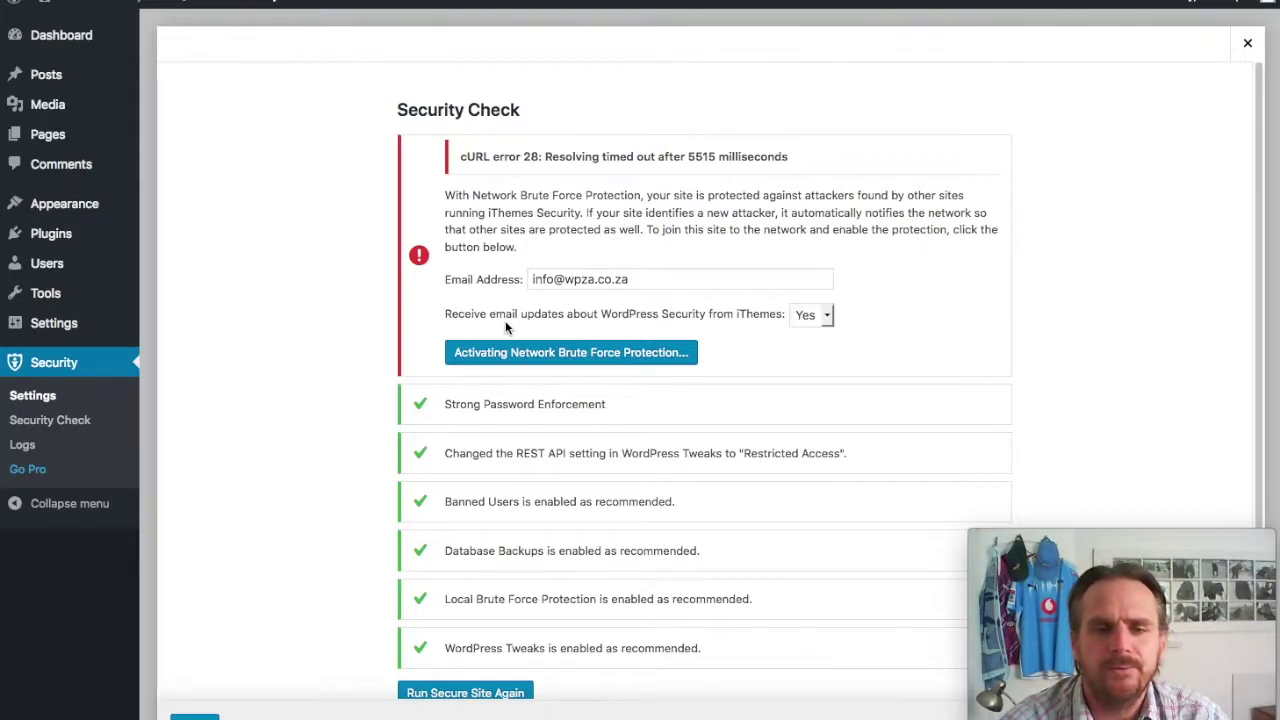
pyautogui.click(516, 360)
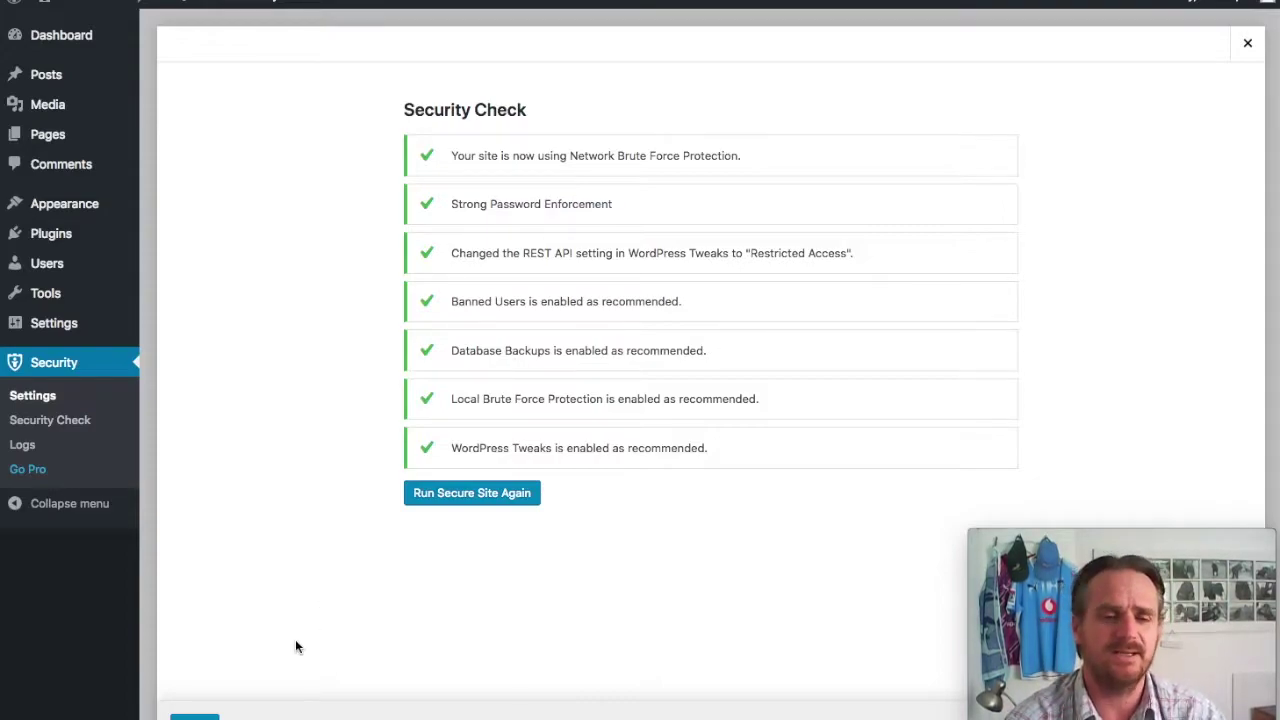
pyautogui.click(194, 718)
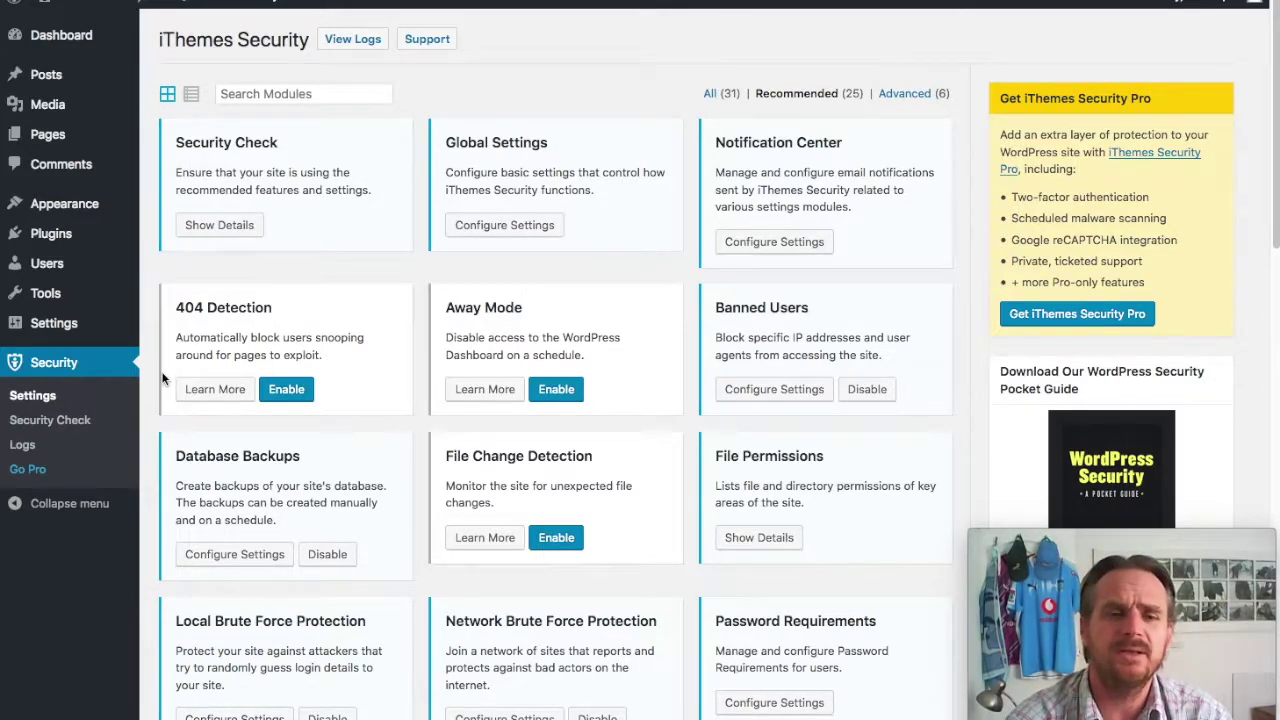
# Add the current IP address to the Lockout White List in the Global Settings.
pyautogui.click(543, 225)
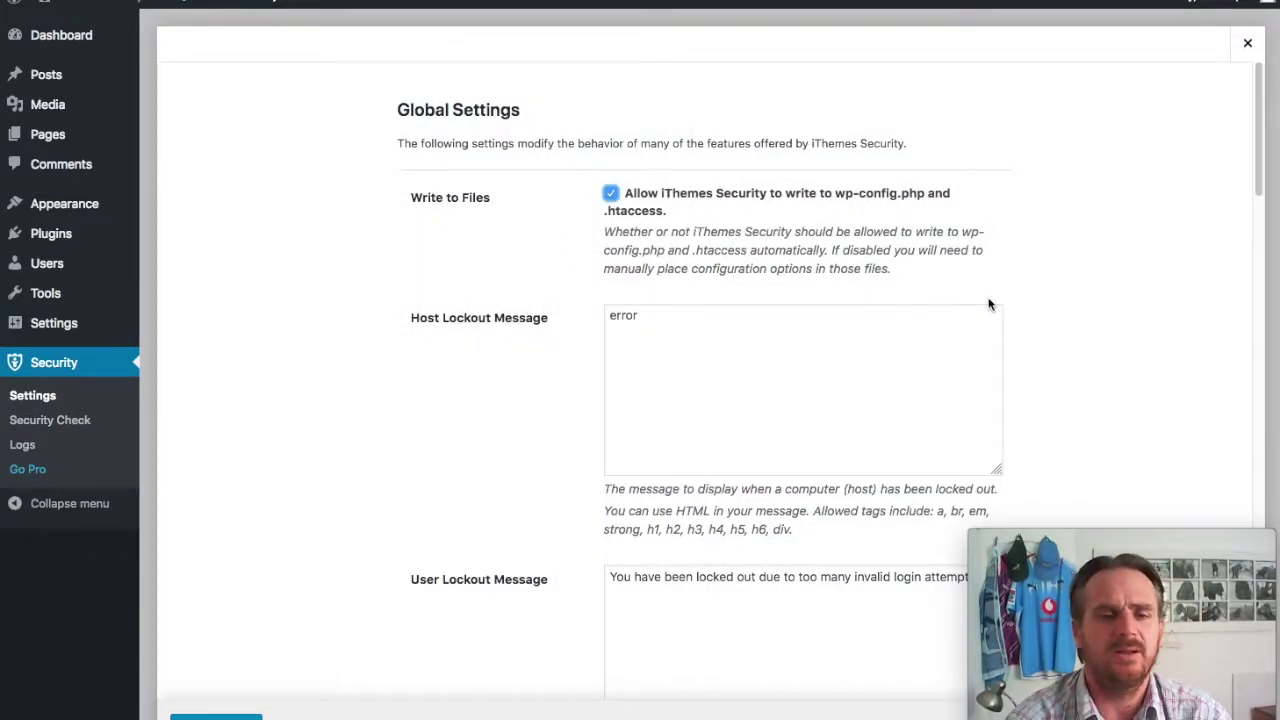
pyautogui.scroll(-5, 1069, 337)
pyautogui.scroll(-6, 1092, 360)
pyautogui.scroll(3, 1092, 360)
pyautogui.scroll(-1, 1092, 360)
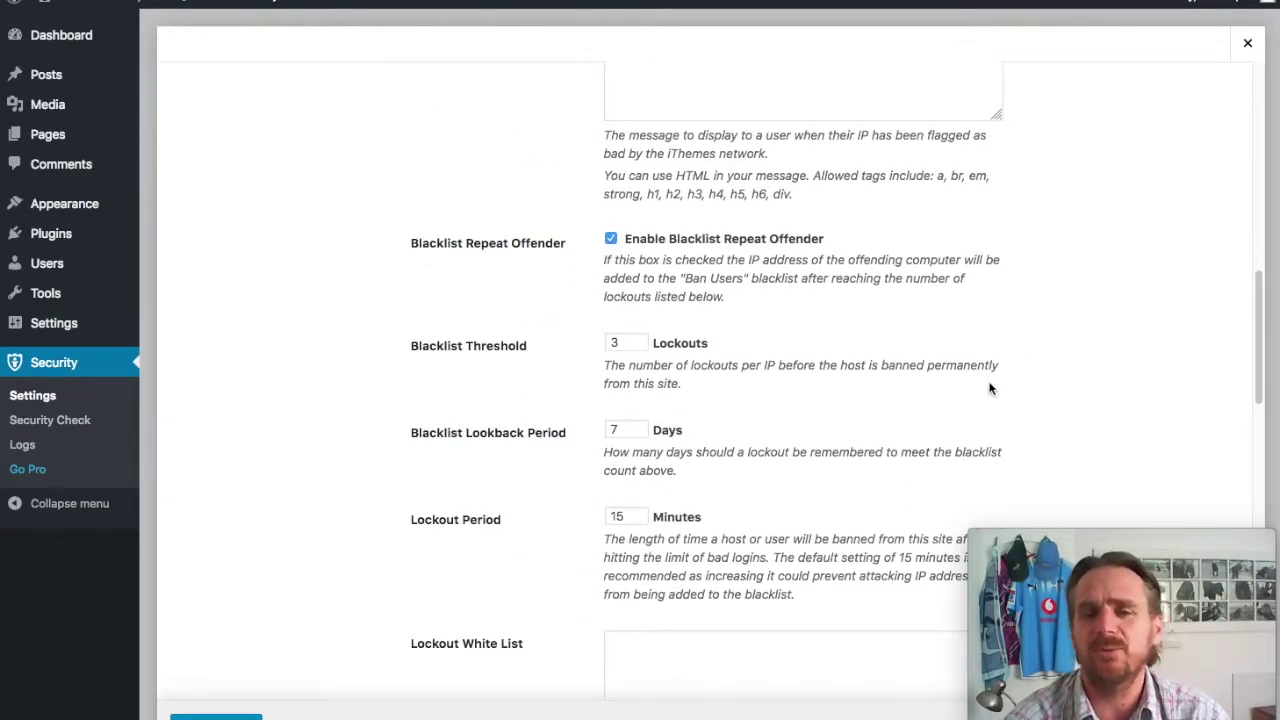
pyautogui.scroll(-10, 990, 389)
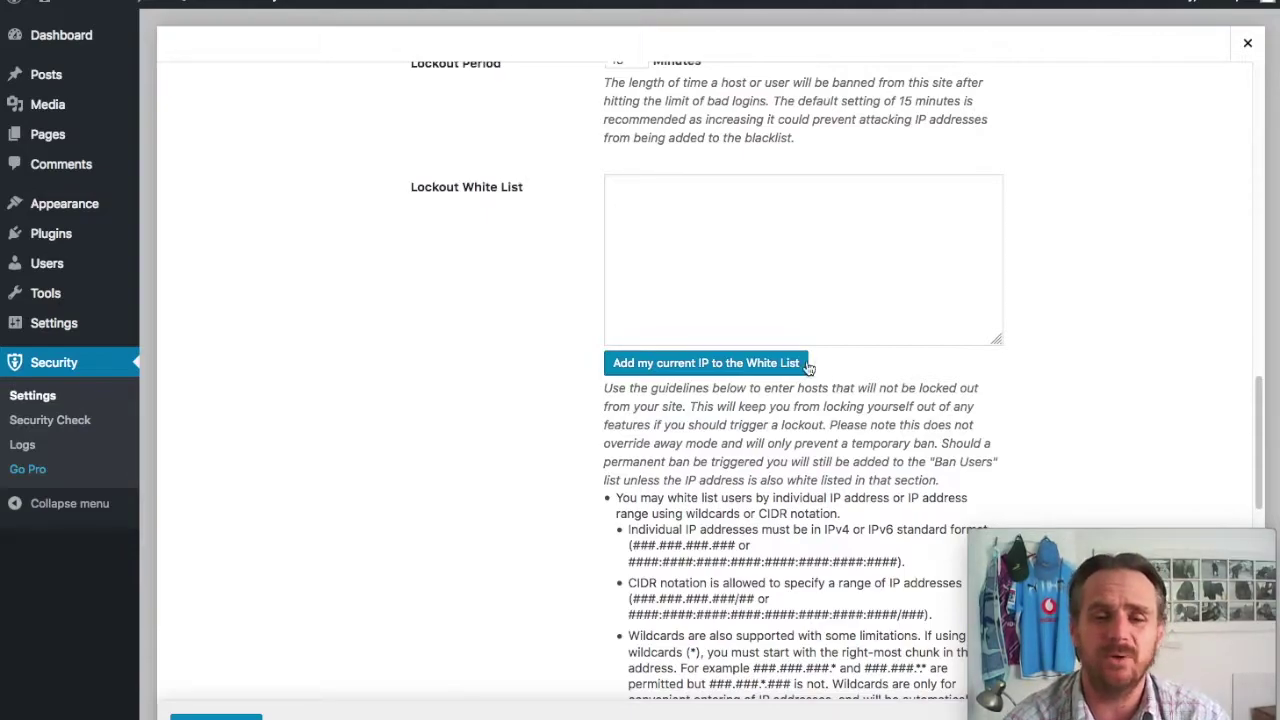
pyautogui.click(772, 366)
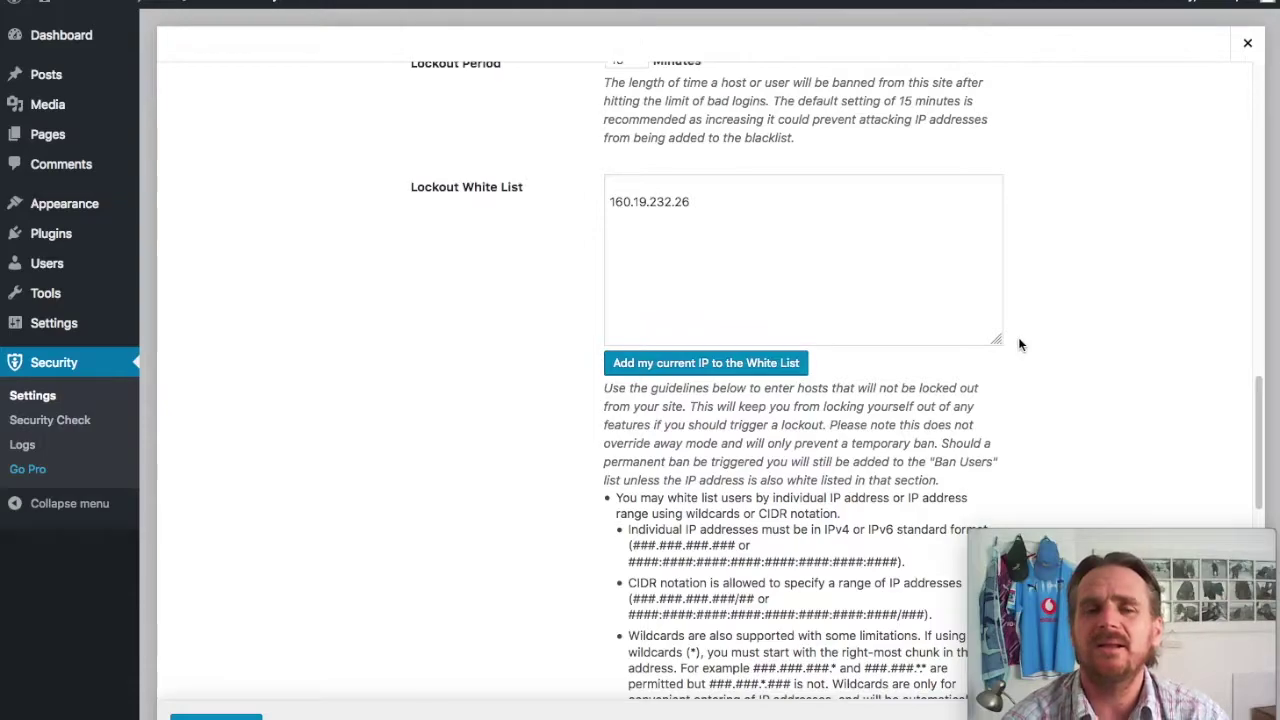
# Allow anonymous plugin usage tracking and hide the security menu in the admin bar in the Global Settings.
pyautogui.scroll(-3, 1031, 367)
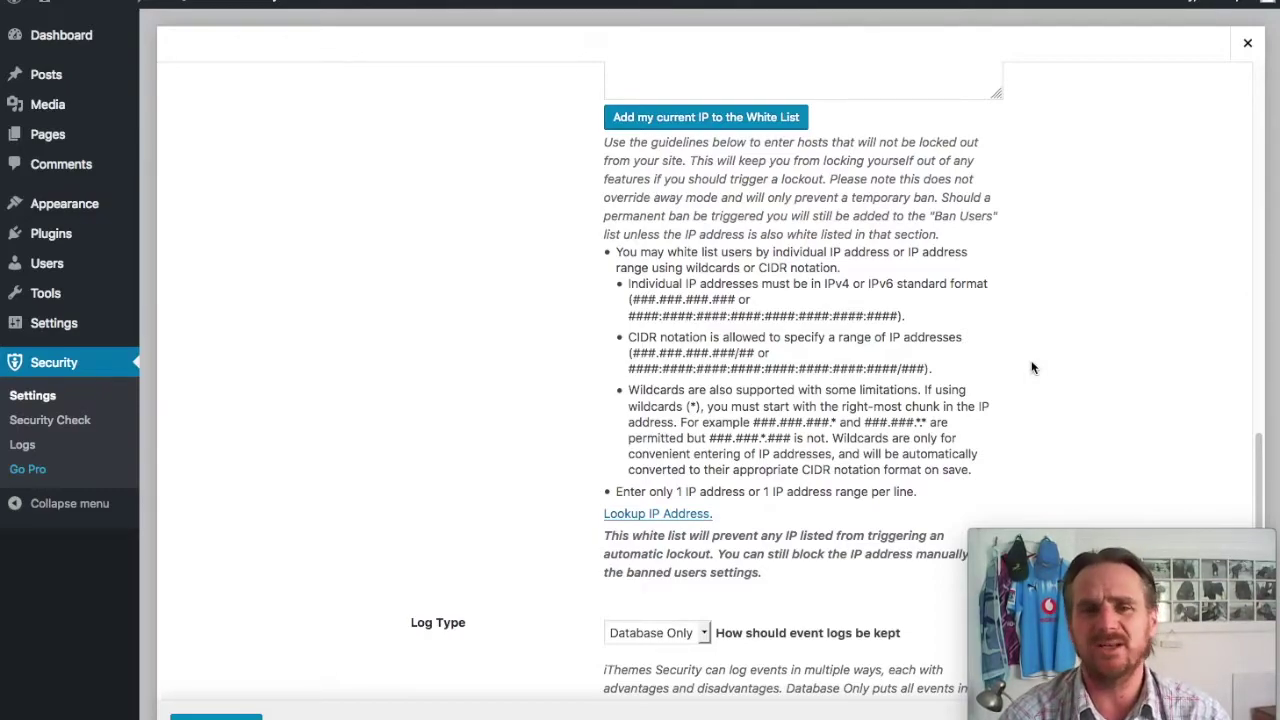
pyautogui.scroll(-5, 1033, 368)
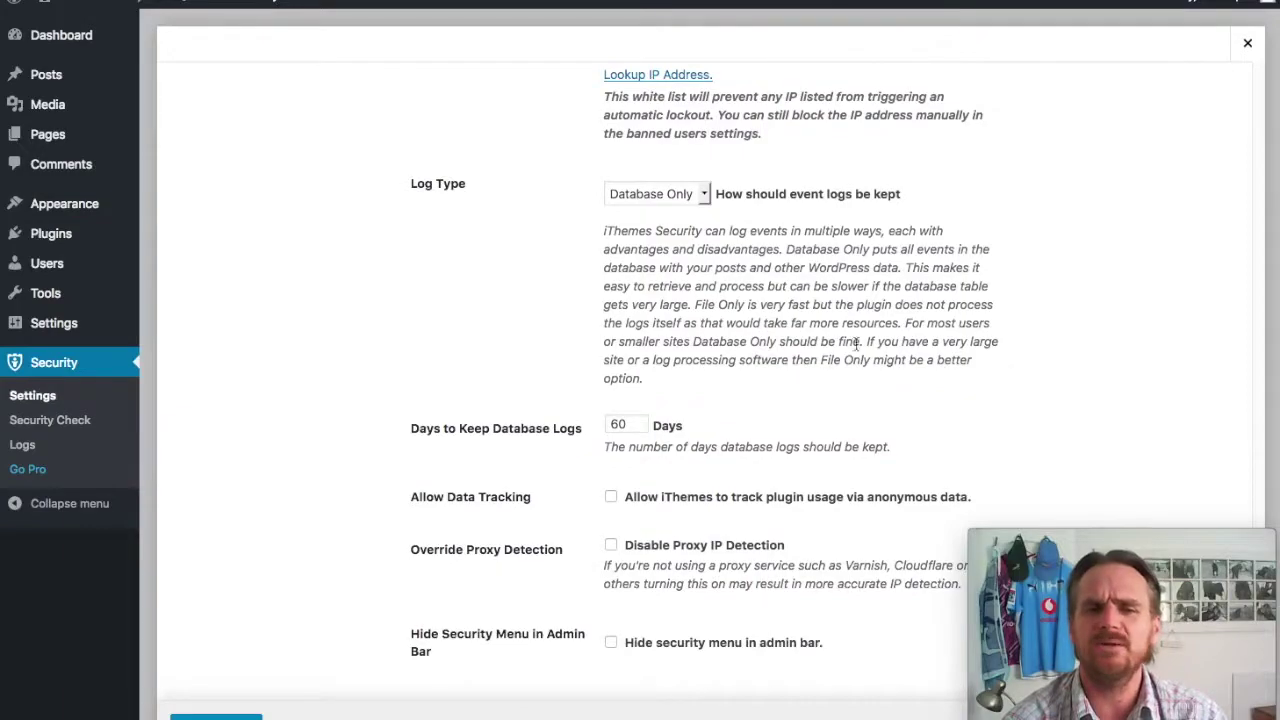
pyautogui.scroll(-2, 1051, 391)
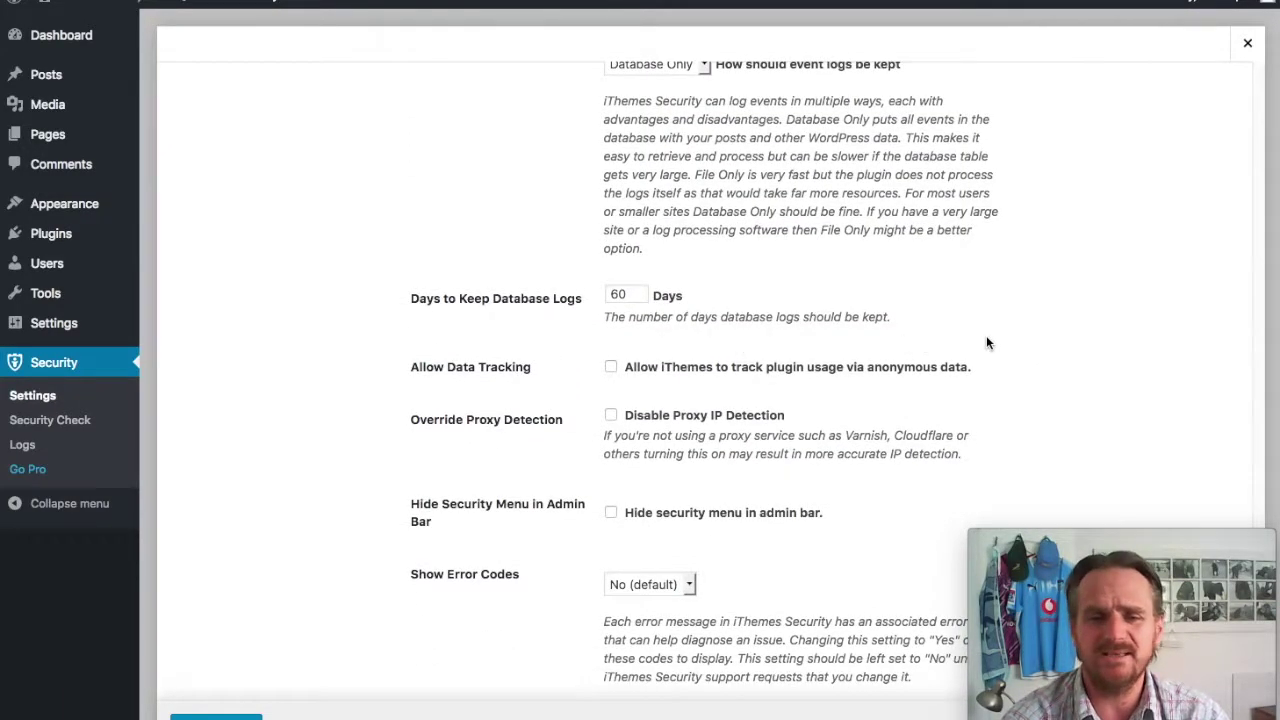
pyautogui.click(612, 368)
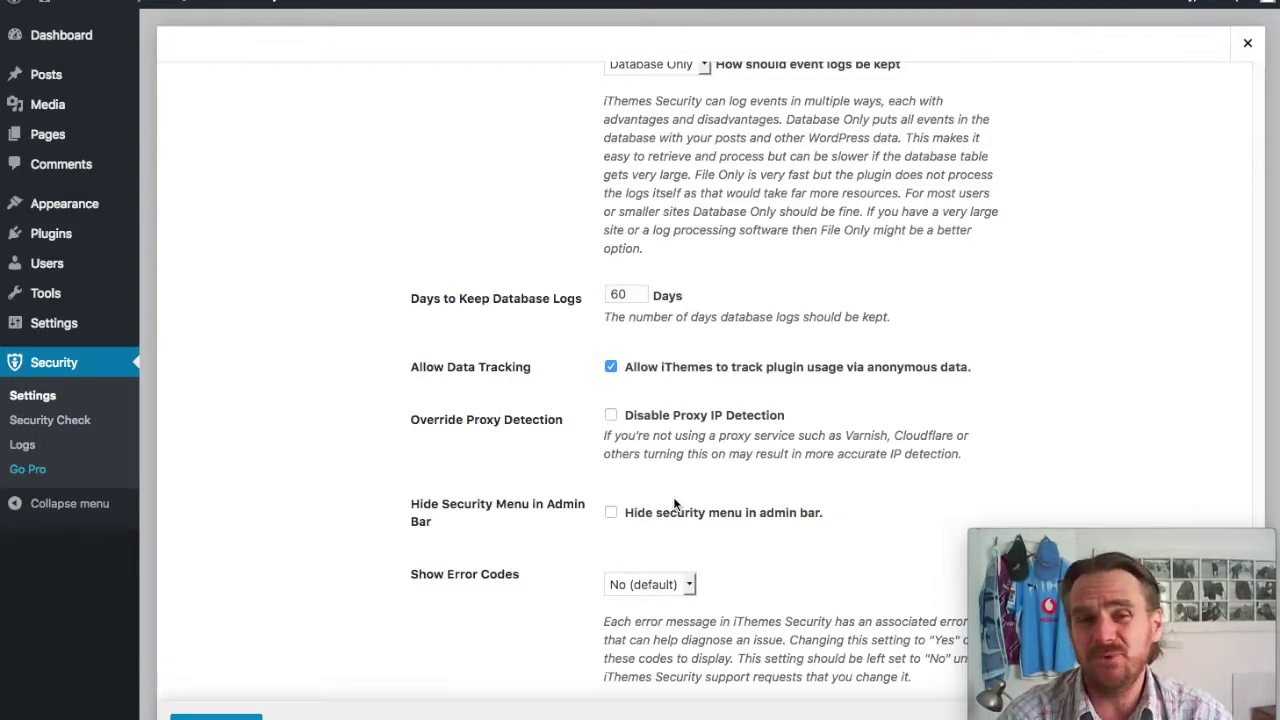
pyautogui.click(612, 514)
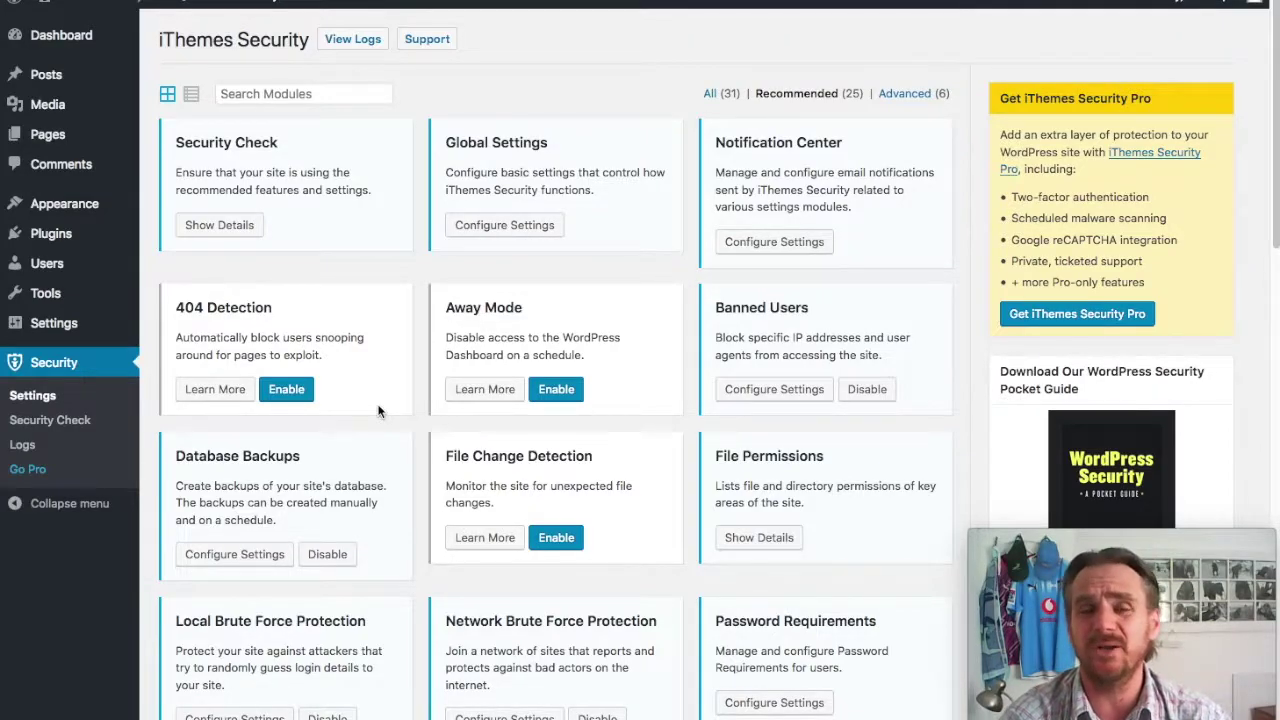
# Enable the 404 Detection module, review its error threshold, white list and ignored file types, and save its settings.
pyautogui.click(300, 388)
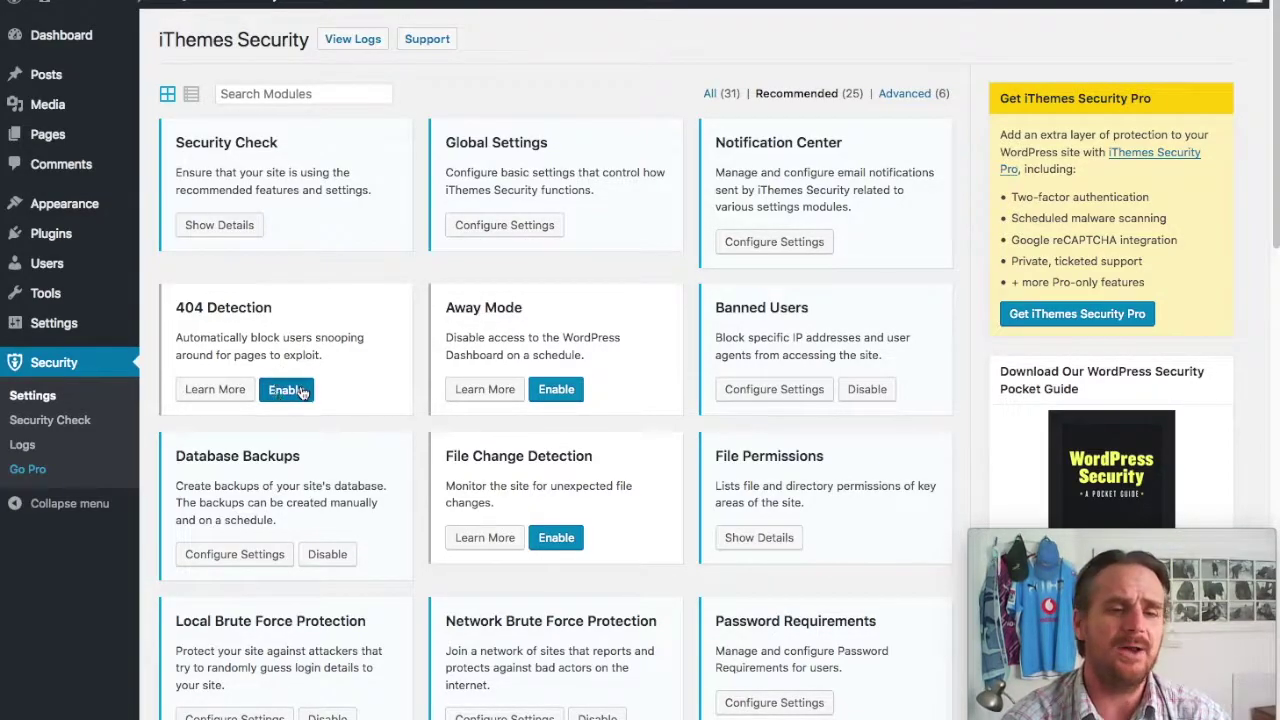
pyautogui.click(260, 393)
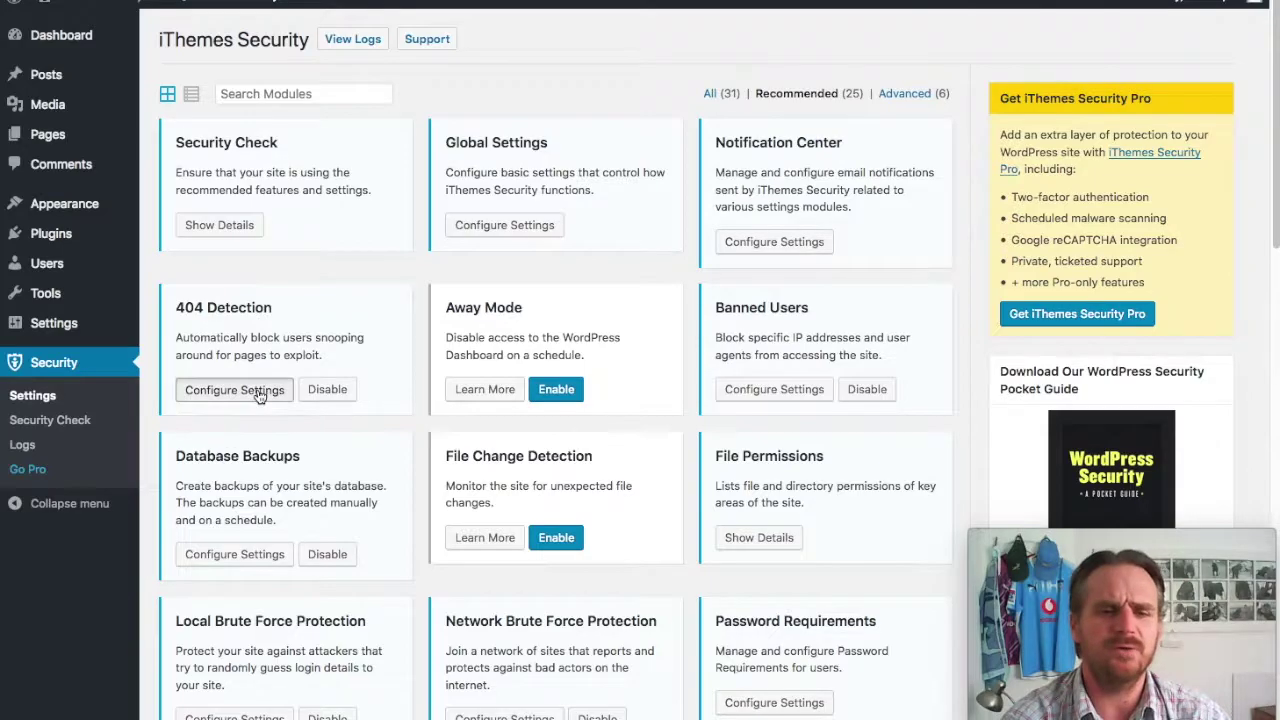
pyautogui.scroll(-3, 1010, 331)
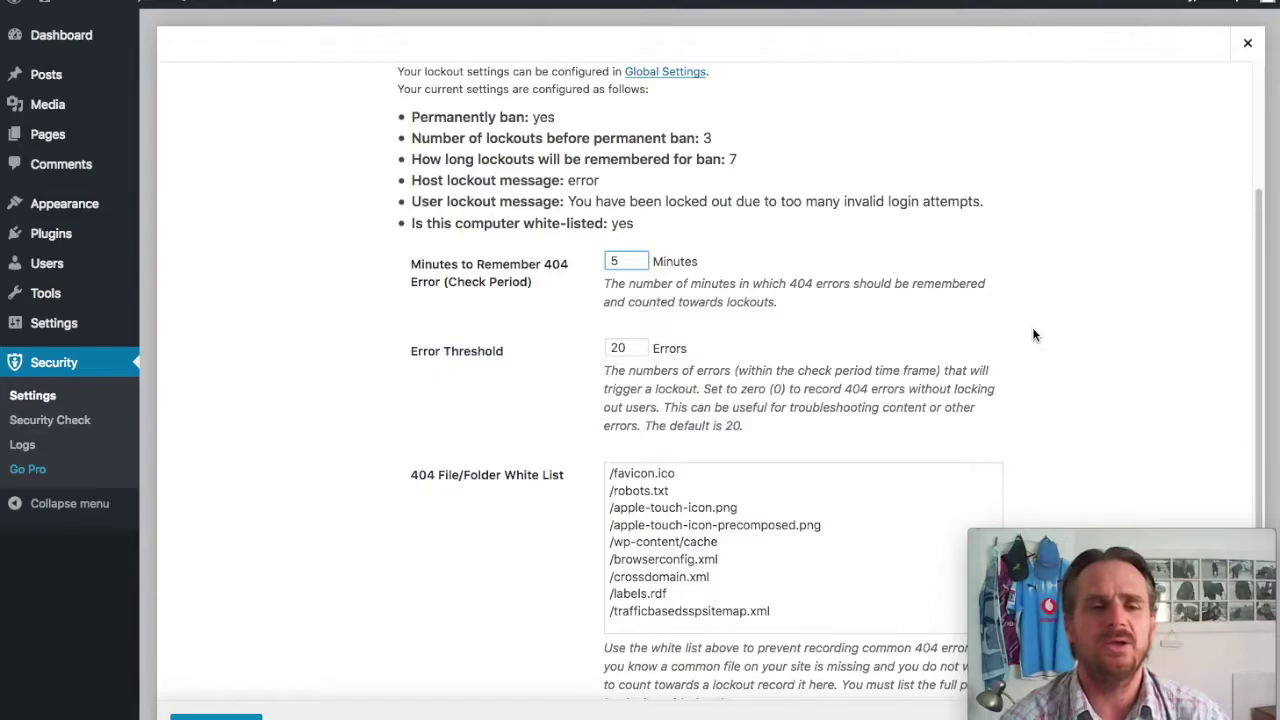
pyautogui.scroll(-2, 1033, 329)
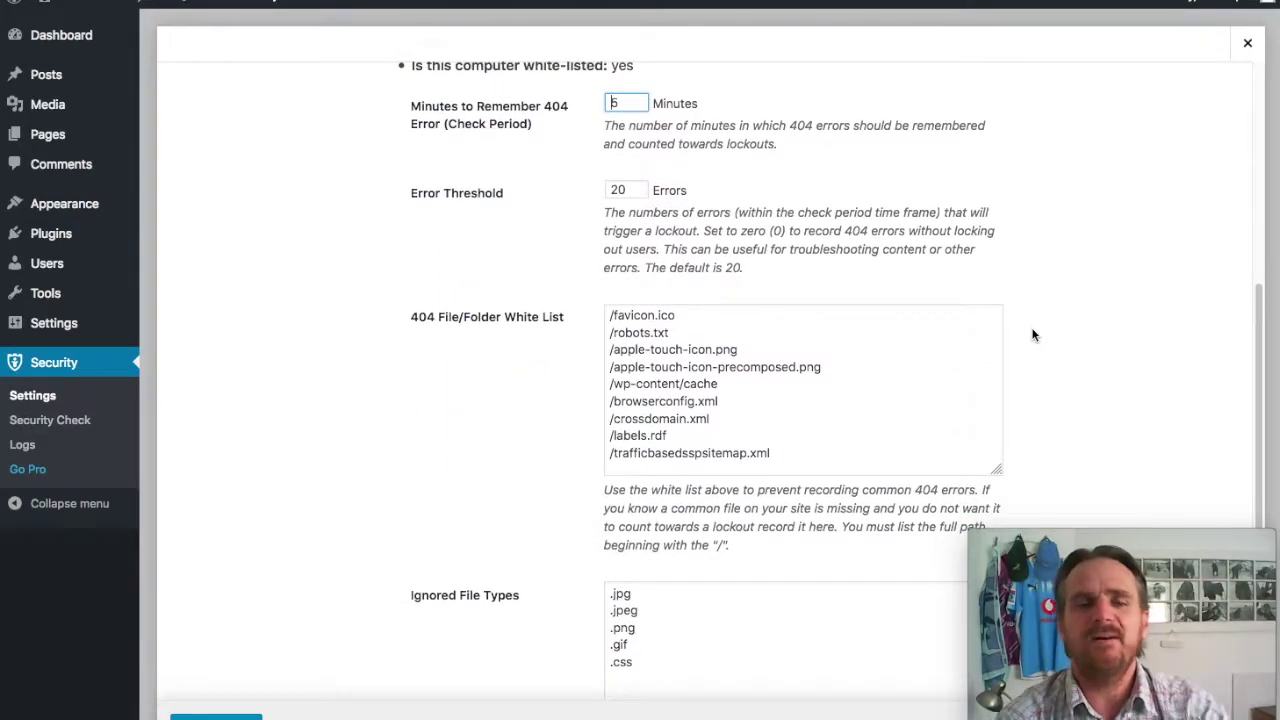
pyautogui.scroll(-1, 1033, 335)
pyautogui.scroll(-1, 1033, 335)
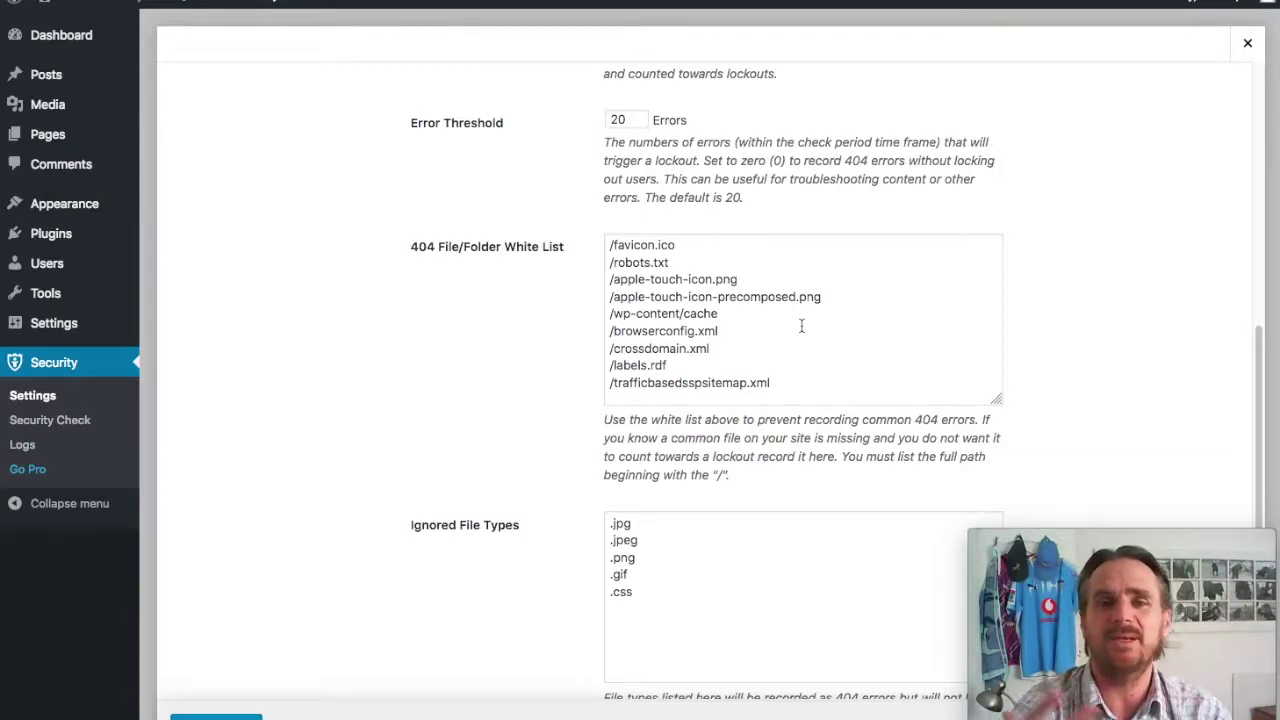
pyautogui.scroll(-1, 800, 325)
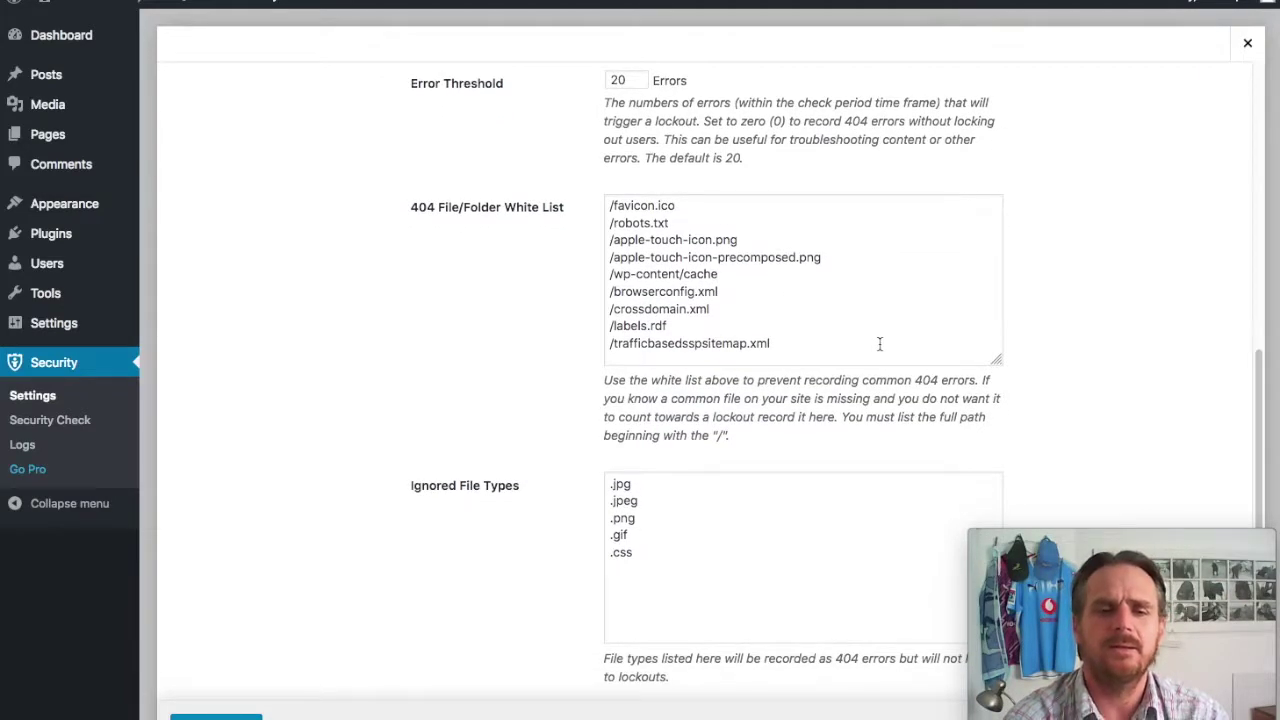
pyautogui.click(230, 714)
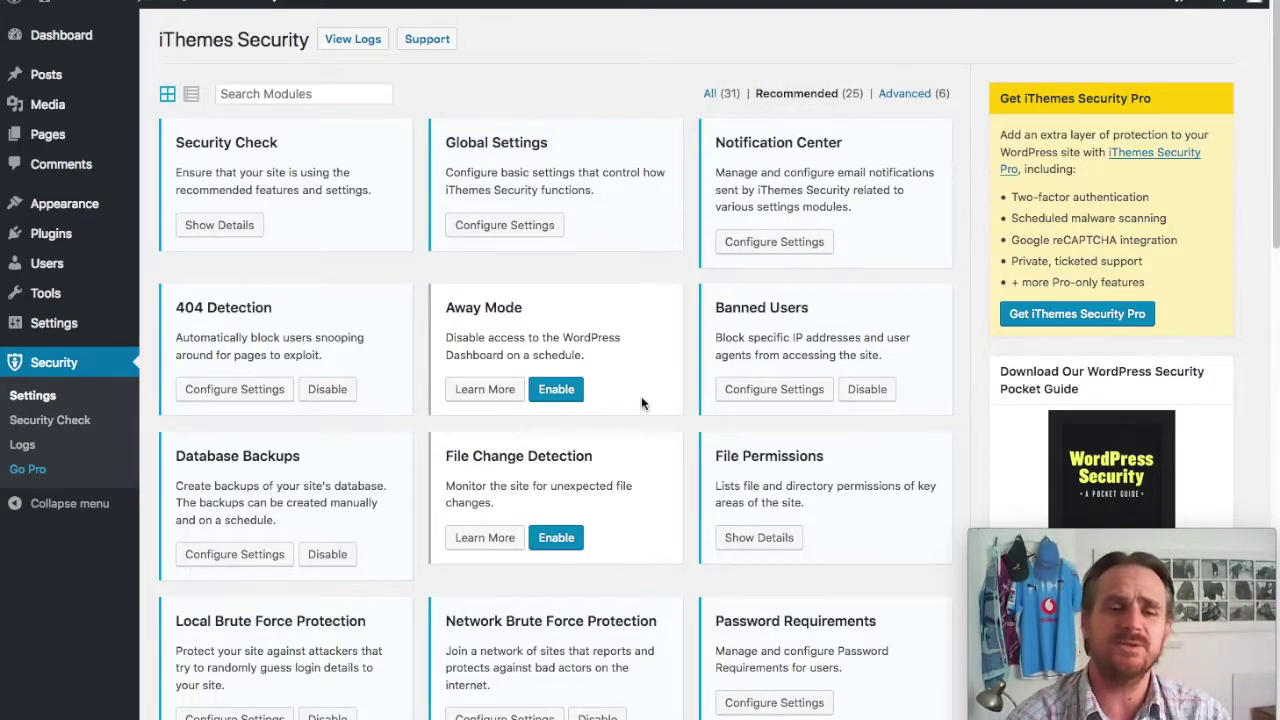
# Enable the Away Mode module and view its dashboard restriction schedule.
pyautogui.click(563, 389)
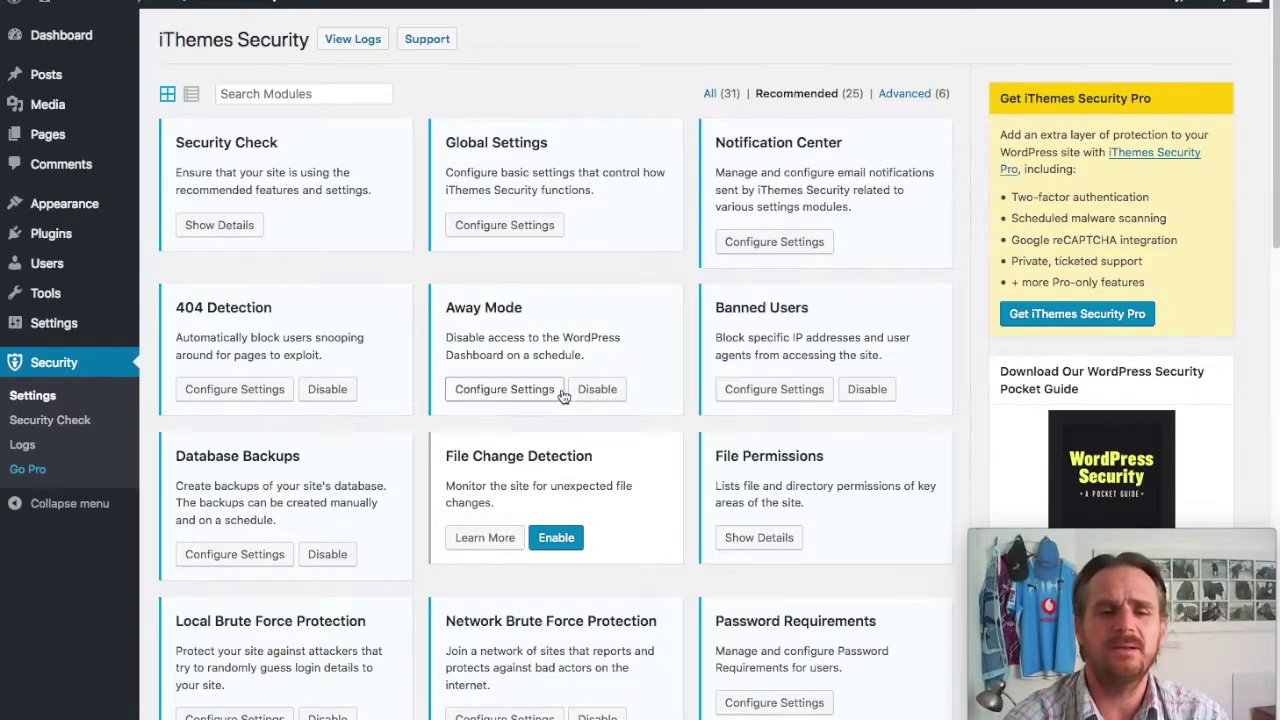
pyautogui.click(561, 390)
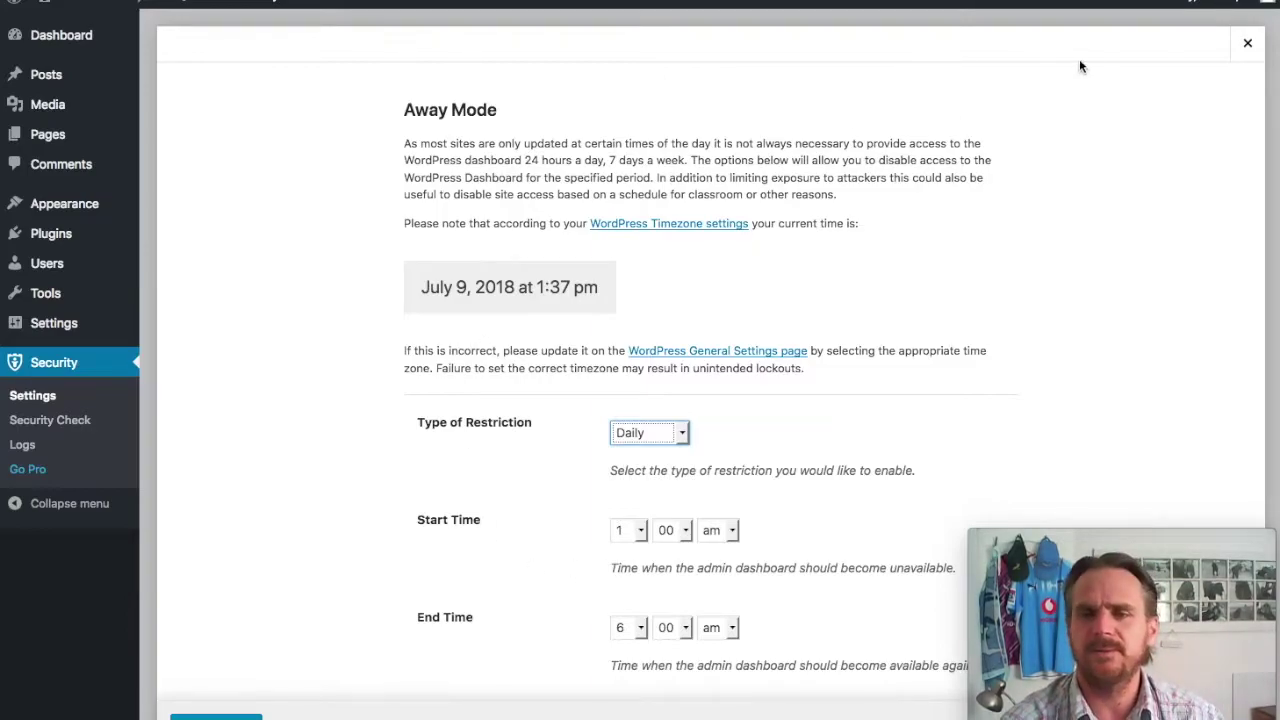
pyautogui.click(1247, 43)
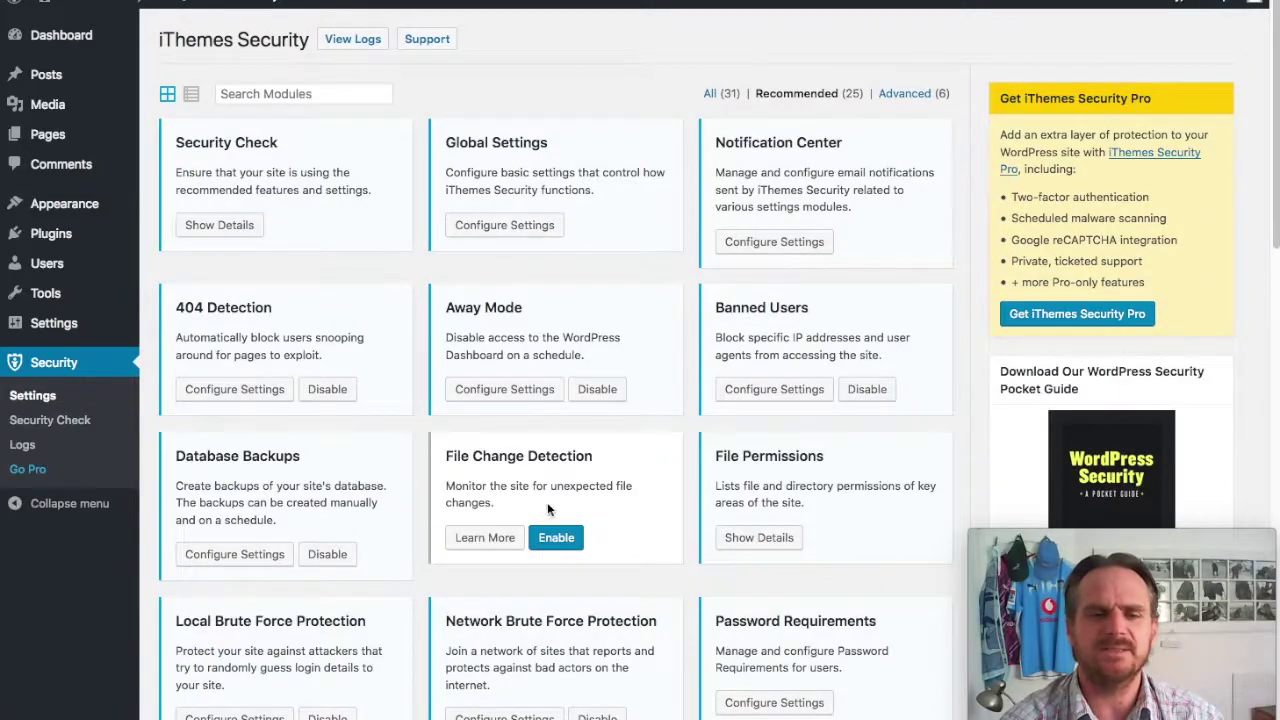
# Disable the Away Mode module and enable HackRepair.com's blacklist feature in the Banned Users settings.
pyautogui.click(598, 389)
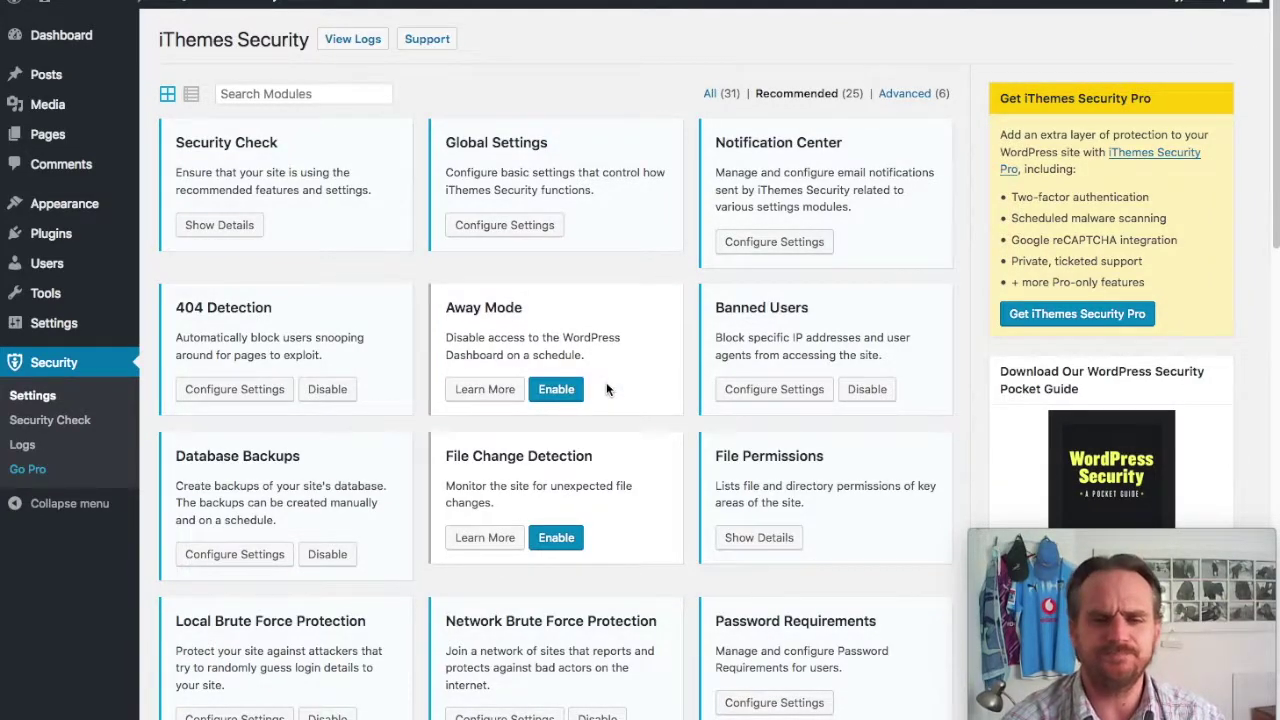
pyautogui.click(758, 389)
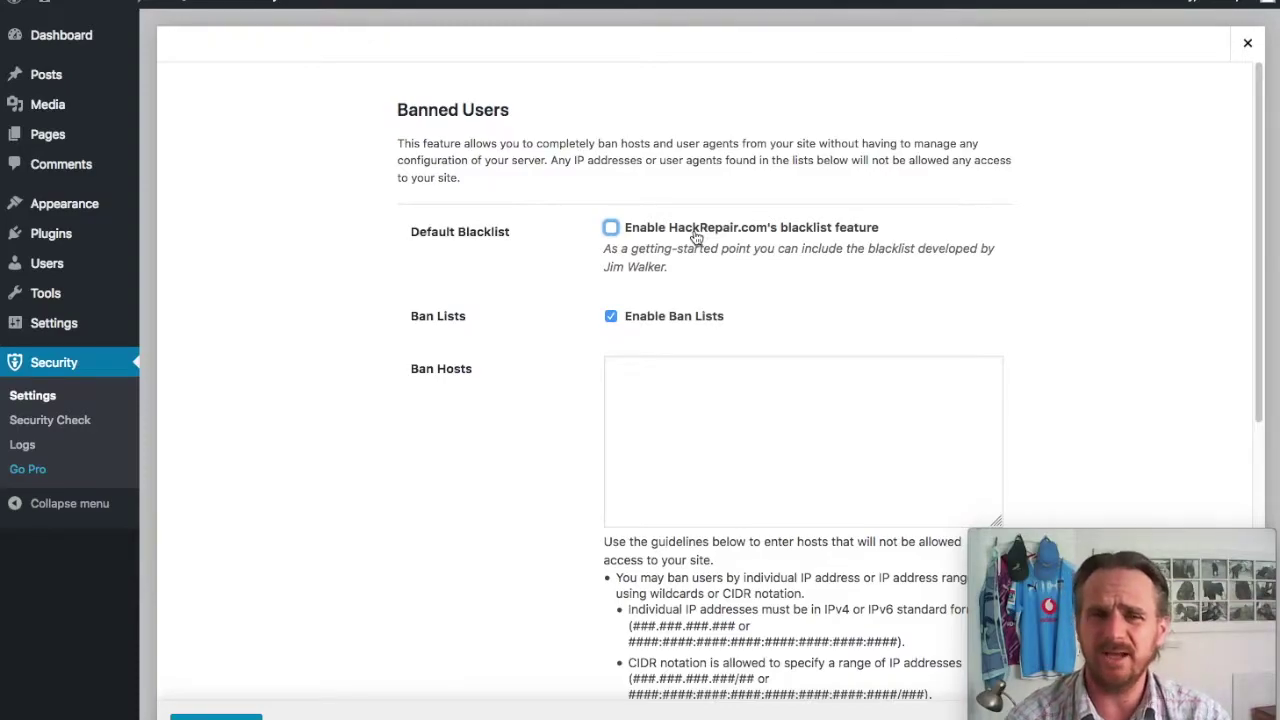
pyautogui.click(610, 228)
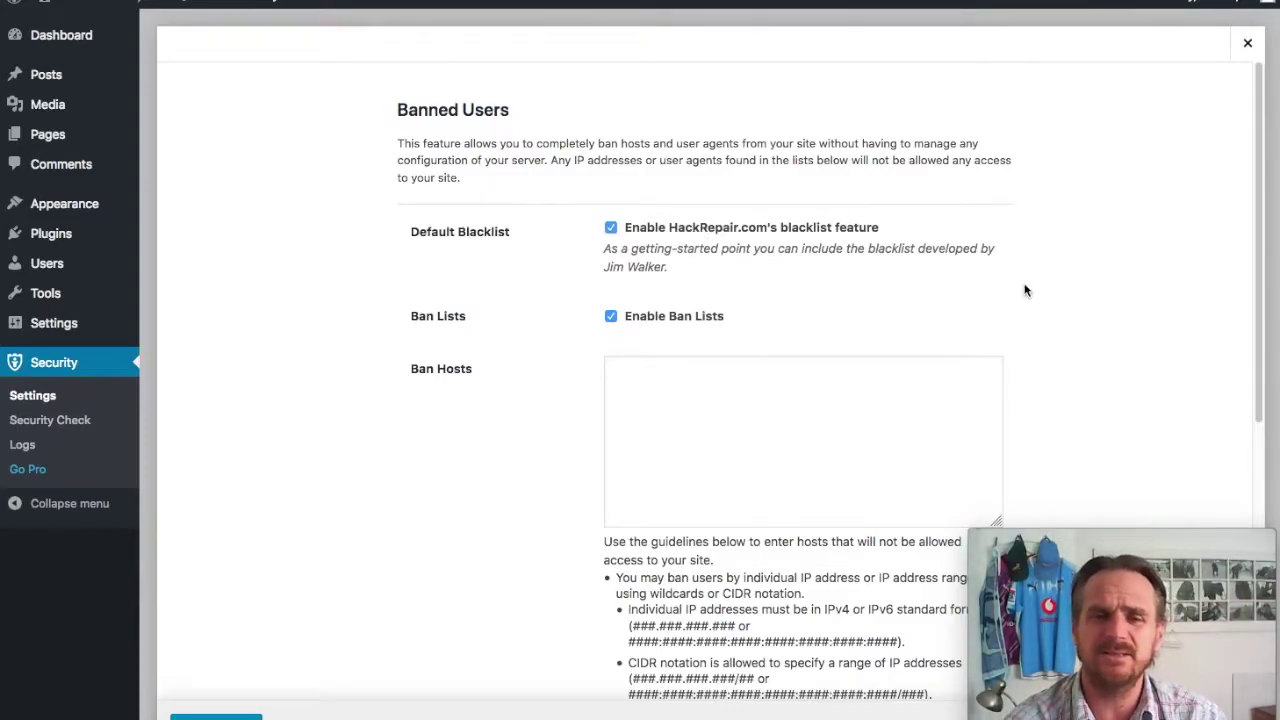
pyautogui.scroll(-1, 1093, 319)
pyautogui.scroll(-4, 1094, 319)
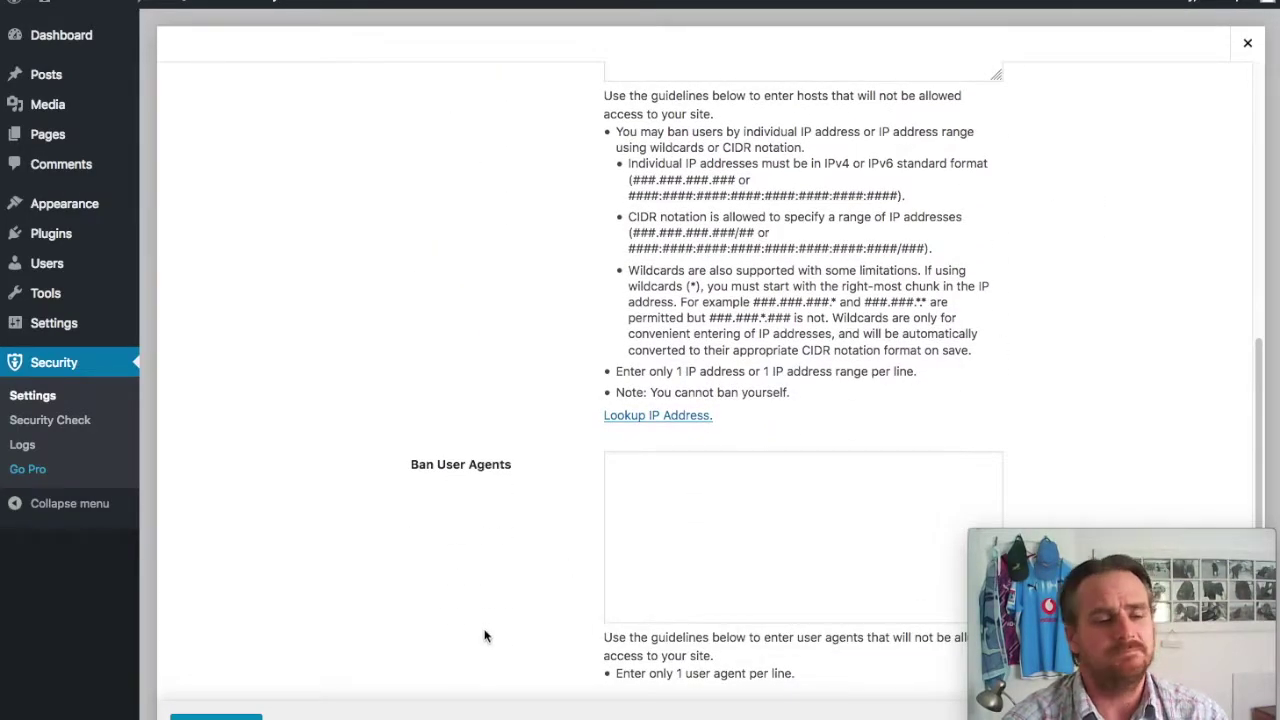
pyautogui.scroll(5, 1113, 378)
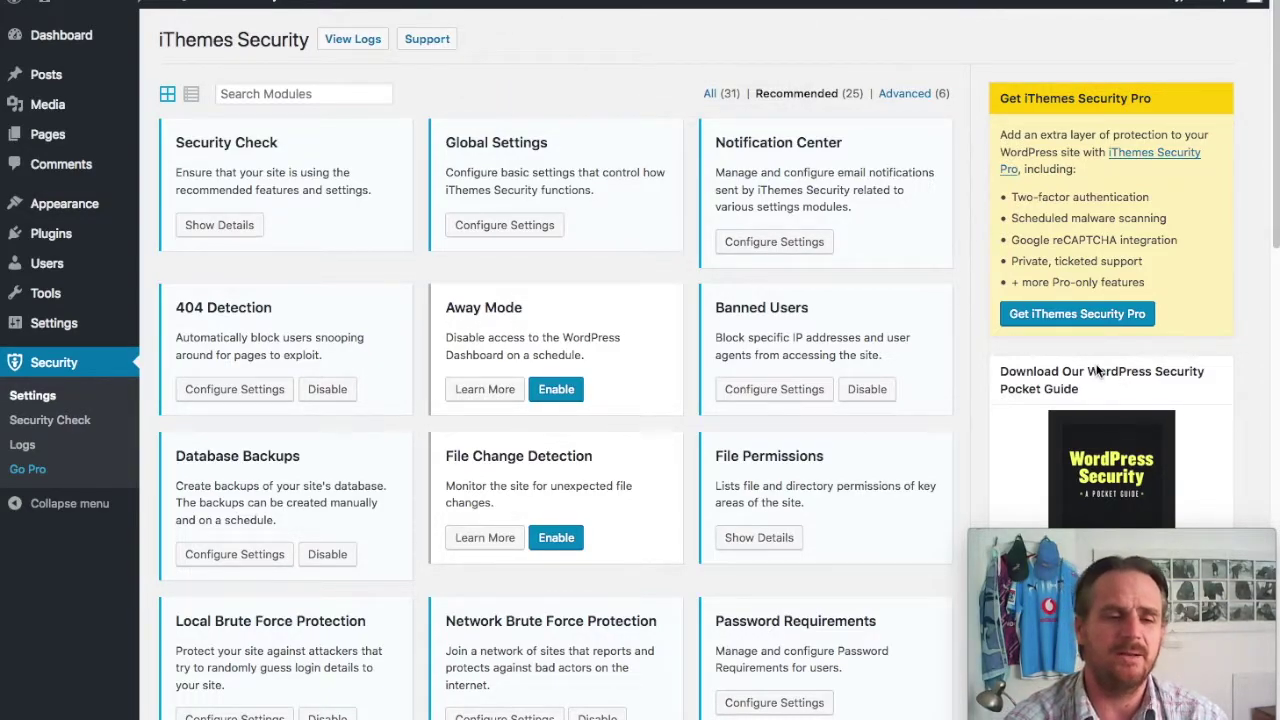
# Configure Database Backups to back up the full database with the backup method Save Locally Only.
pyautogui.click(234, 554)
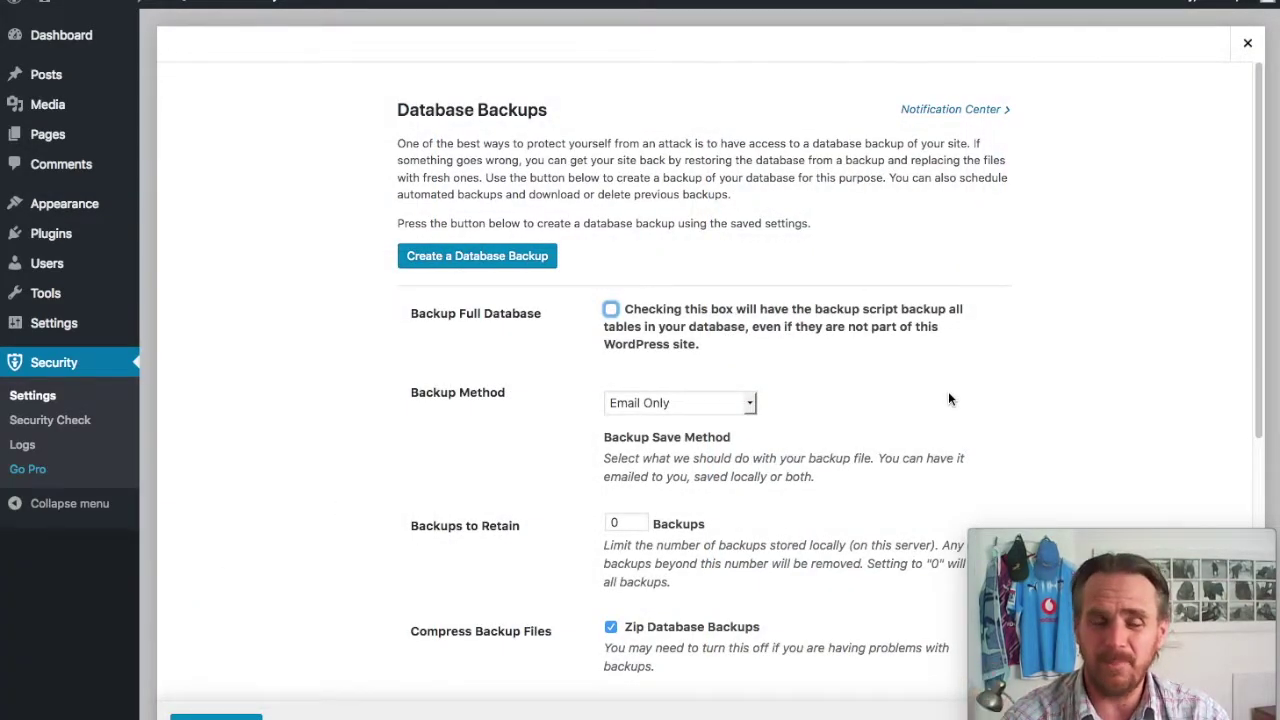
pyautogui.click(751, 405)
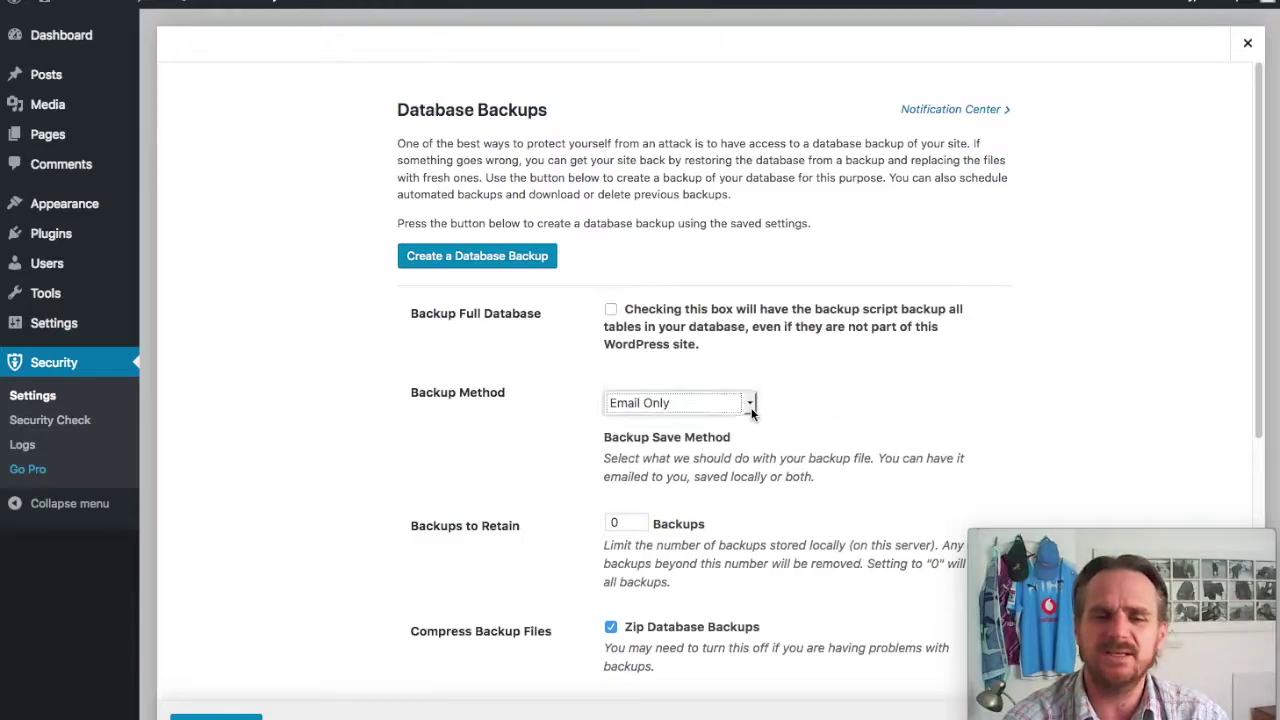
pyautogui.click(745, 413)
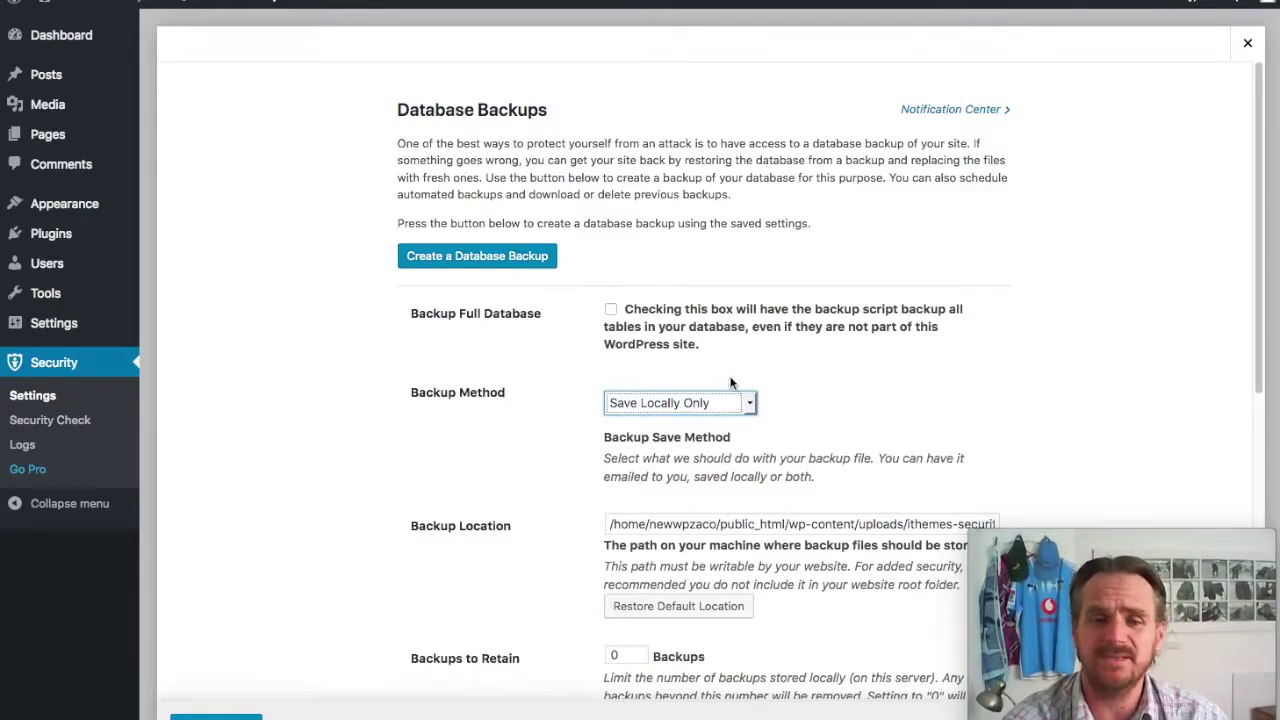
pyautogui.click(611, 310)
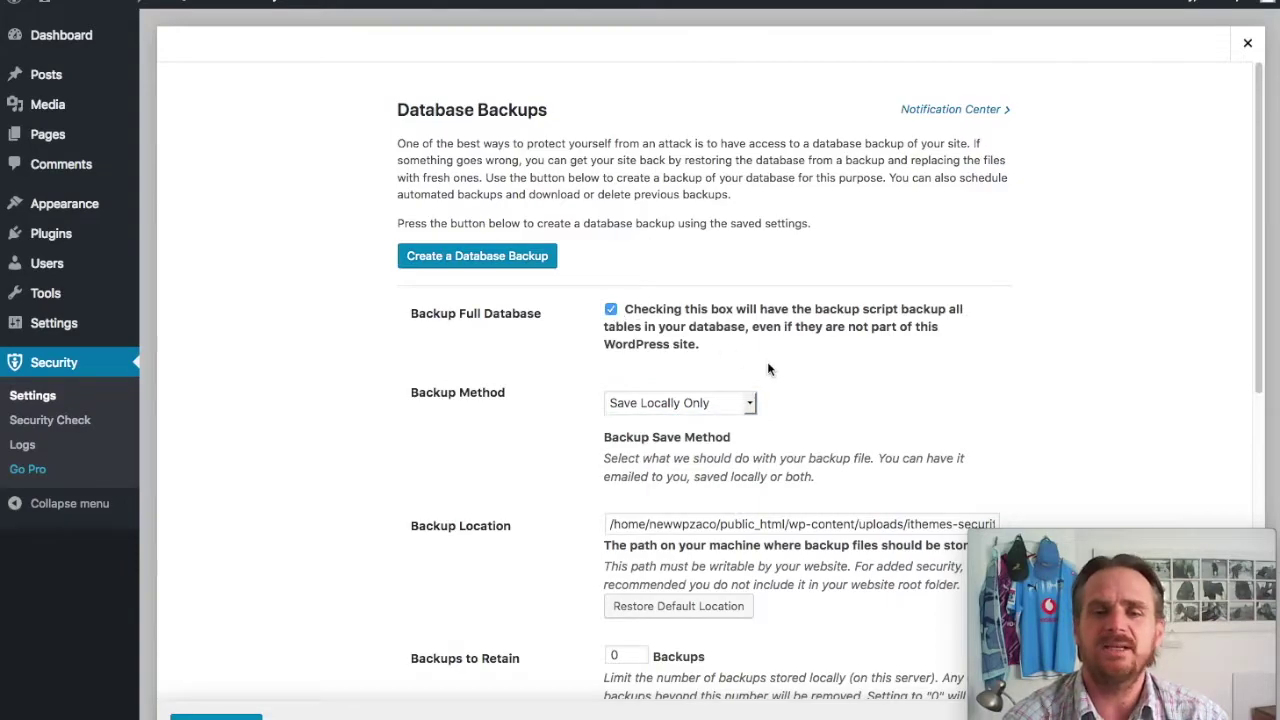
# Enable scheduled database backups and save the Database Backups settings.
pyautogui.scroll(-5, 1062, 412)
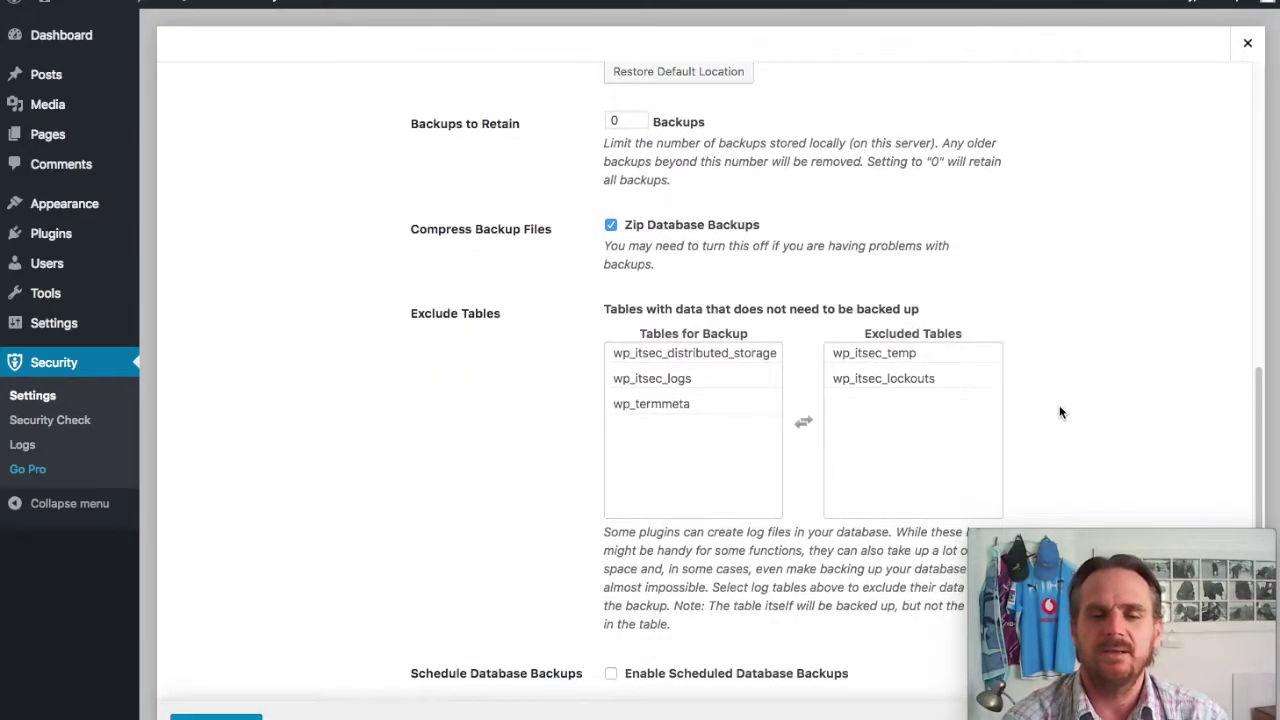
pyautogui.click(612, 675)
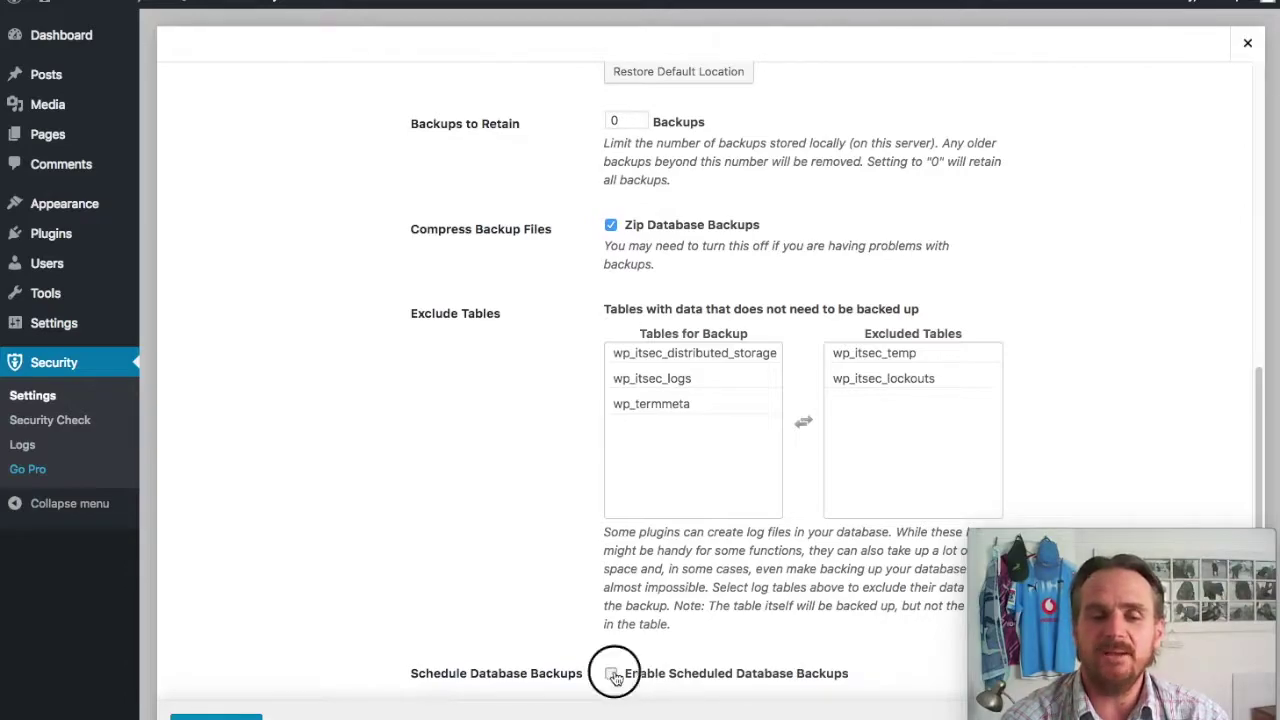
pyautogui.scroll(-1, 1039, 471)
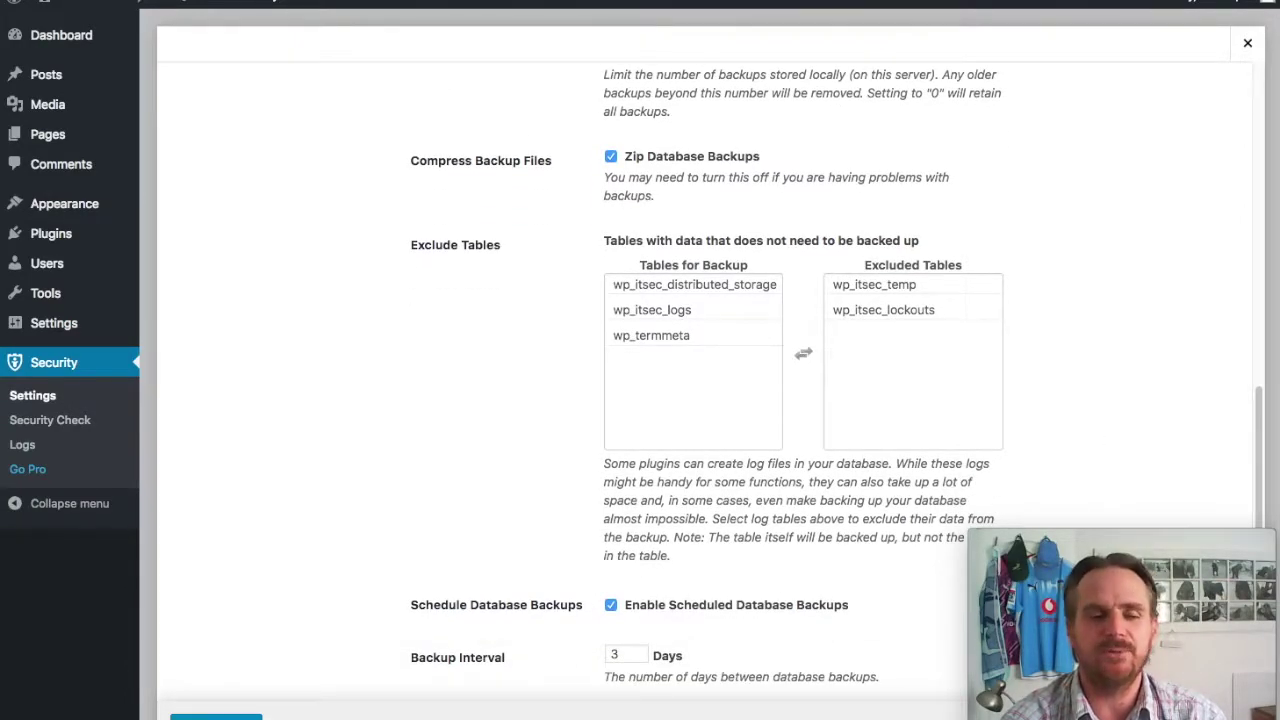
pyautogui.click(228, 712)
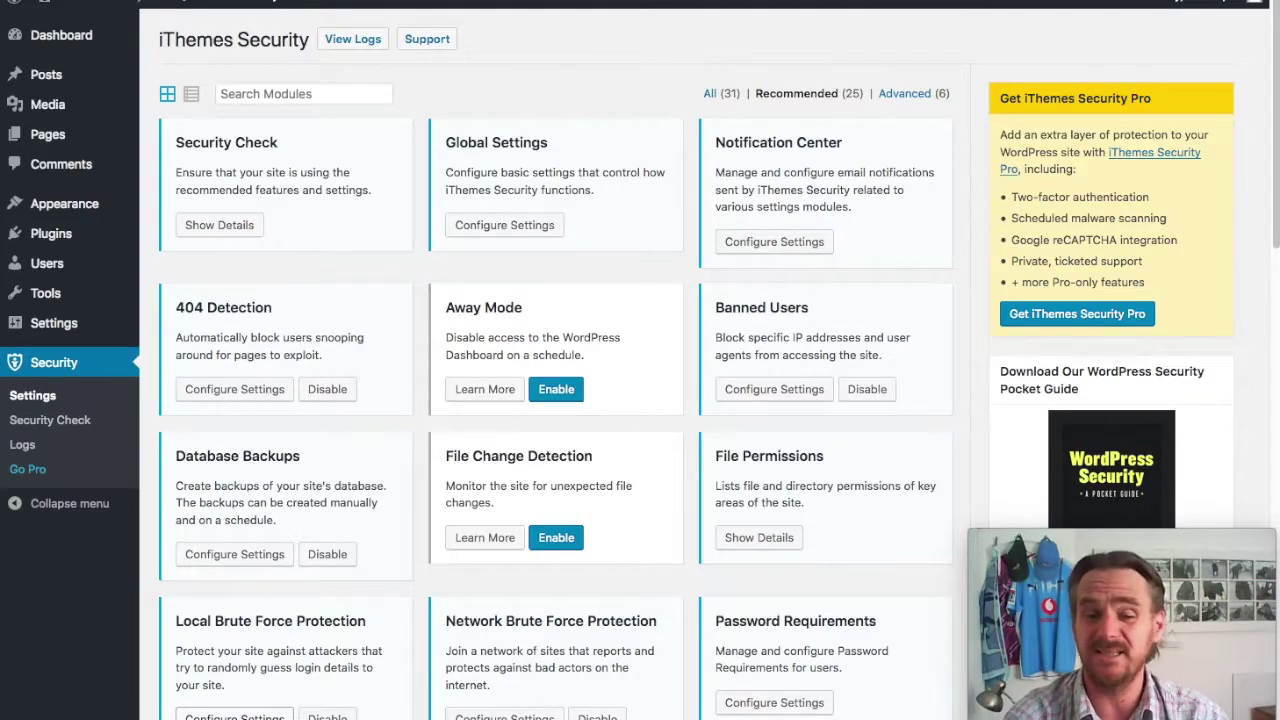
# Enable the File Change Detection module and exclude the .well-known and cgi-bin folders from its scans.
pyautogui.click(552, 540)
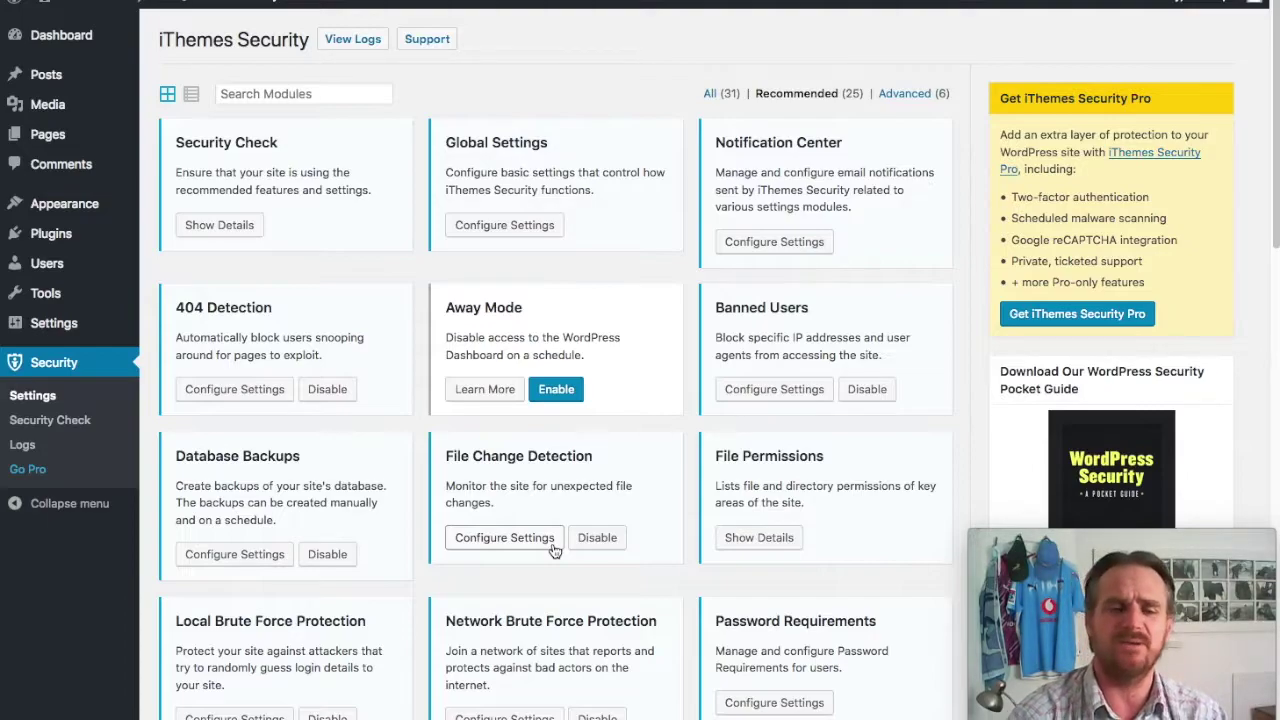
pyautogui.click(540, 548)
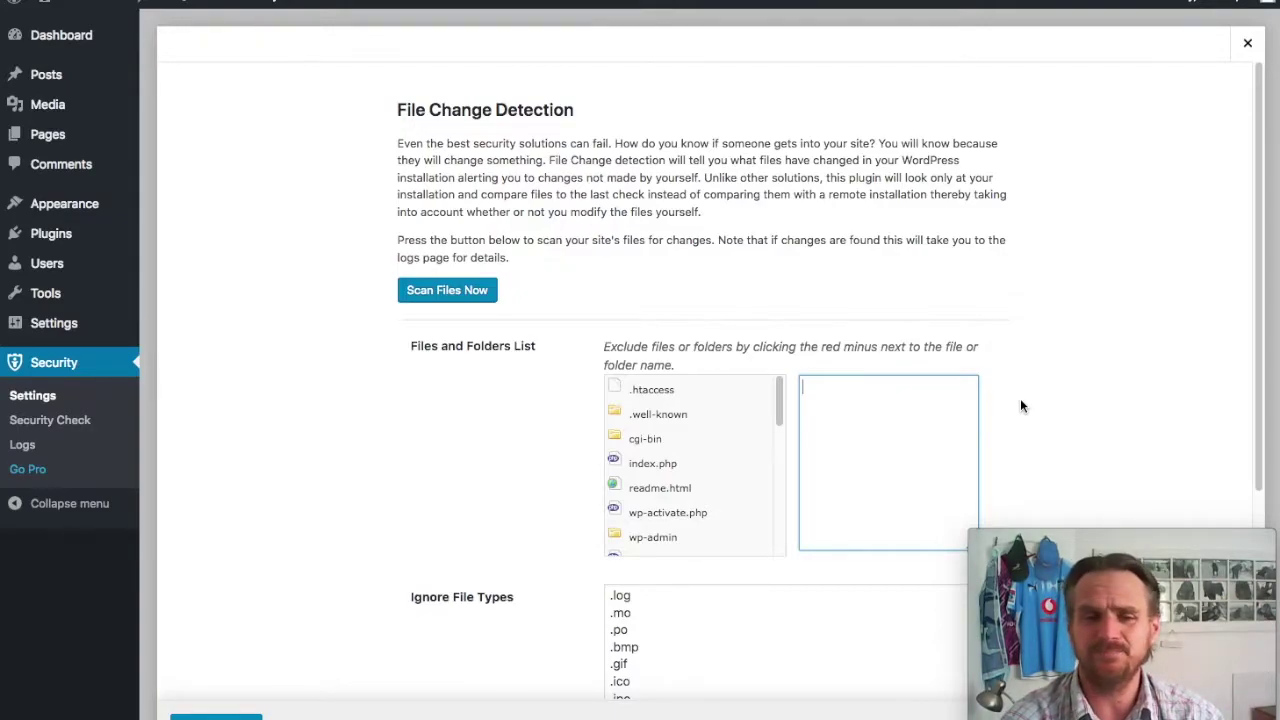
pyautogui.scroll(-3, 1020, 405)
pyautogui.click(971, 303)
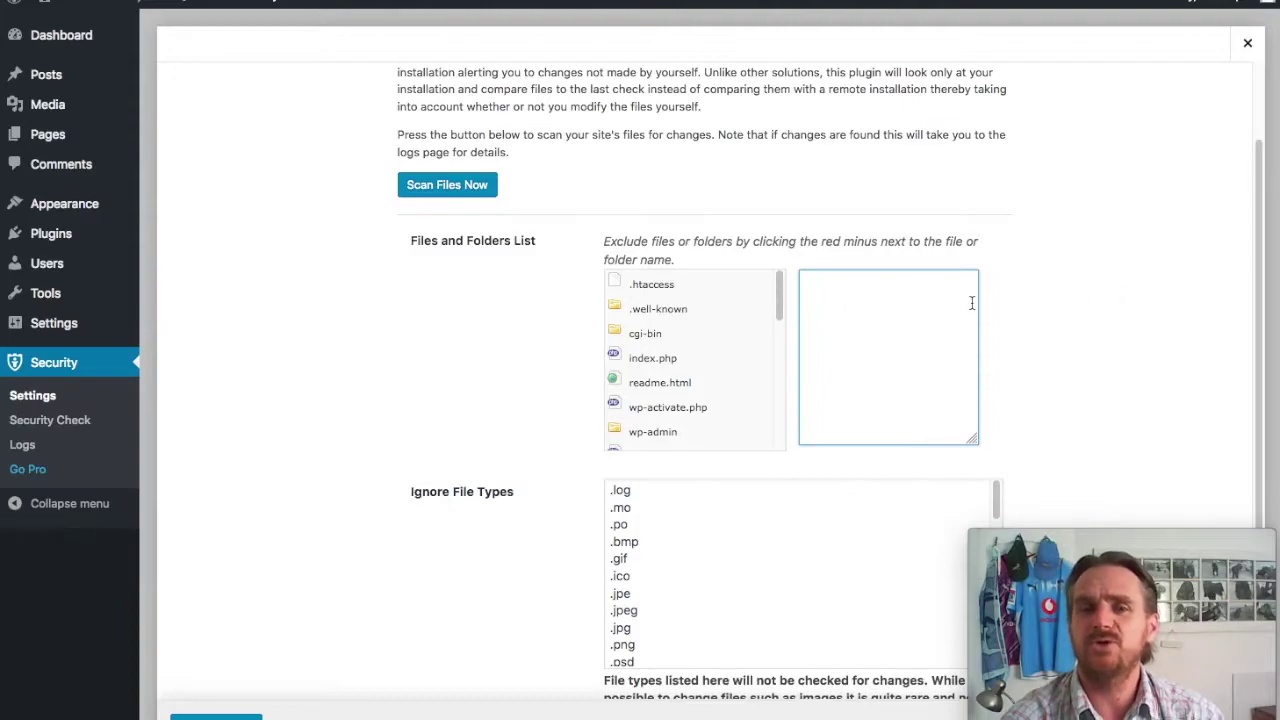
pyautogui.click(641, 317)
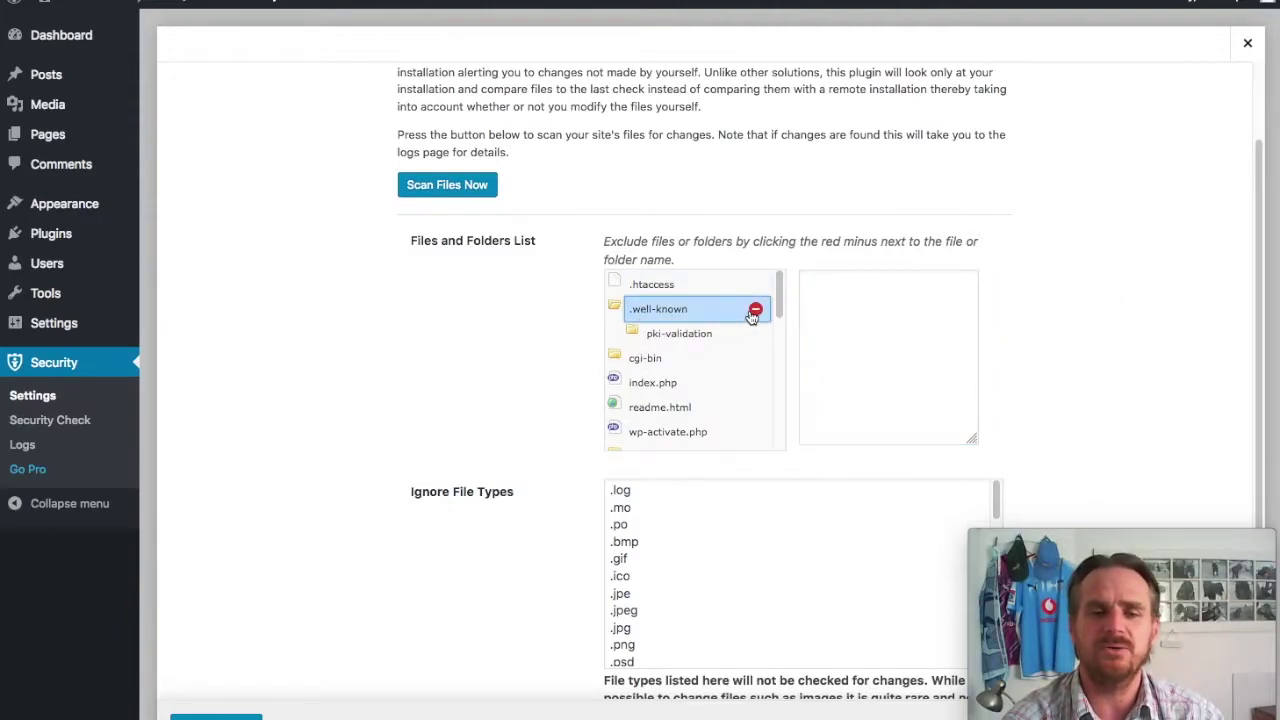
pyautogui.click(755, 311)
pyautogui.click(757, 360)
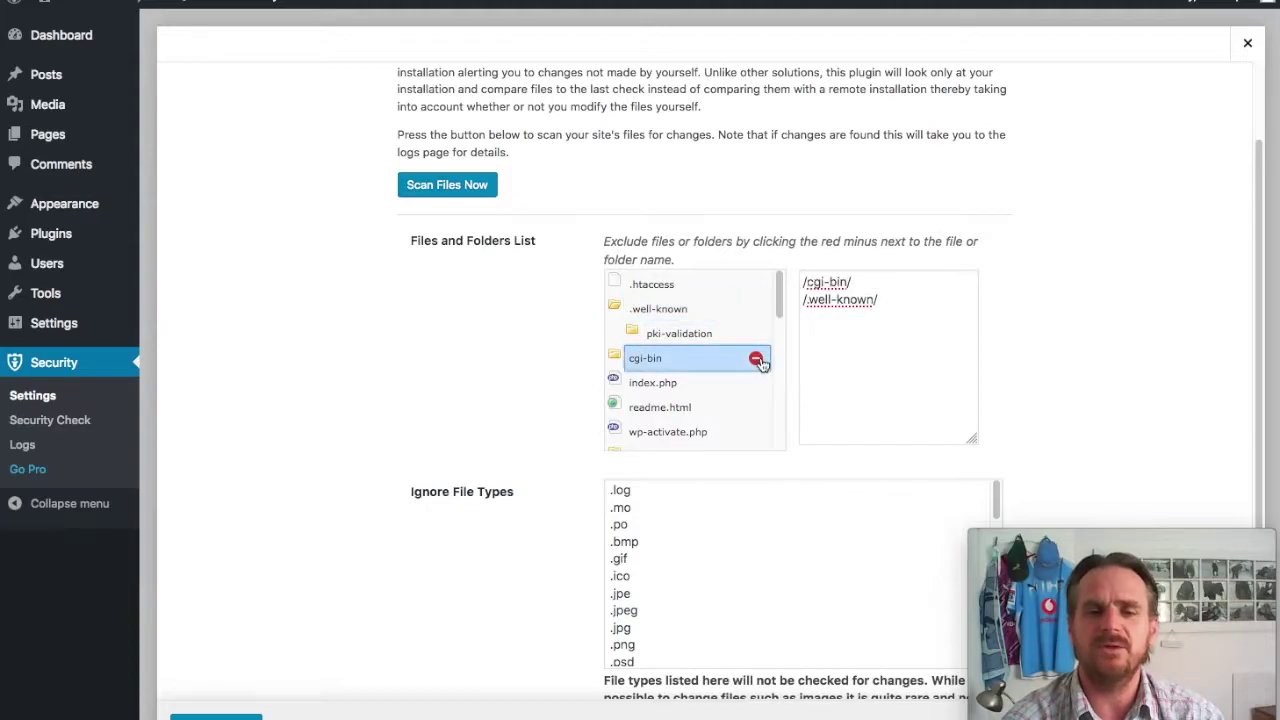
# Review the ignored file types and admin warning option, and save the File Change Detection settings.
pyautogui.scroll(-3, 1058, 337)
pyautogui.scroll(4, 1073, 337)
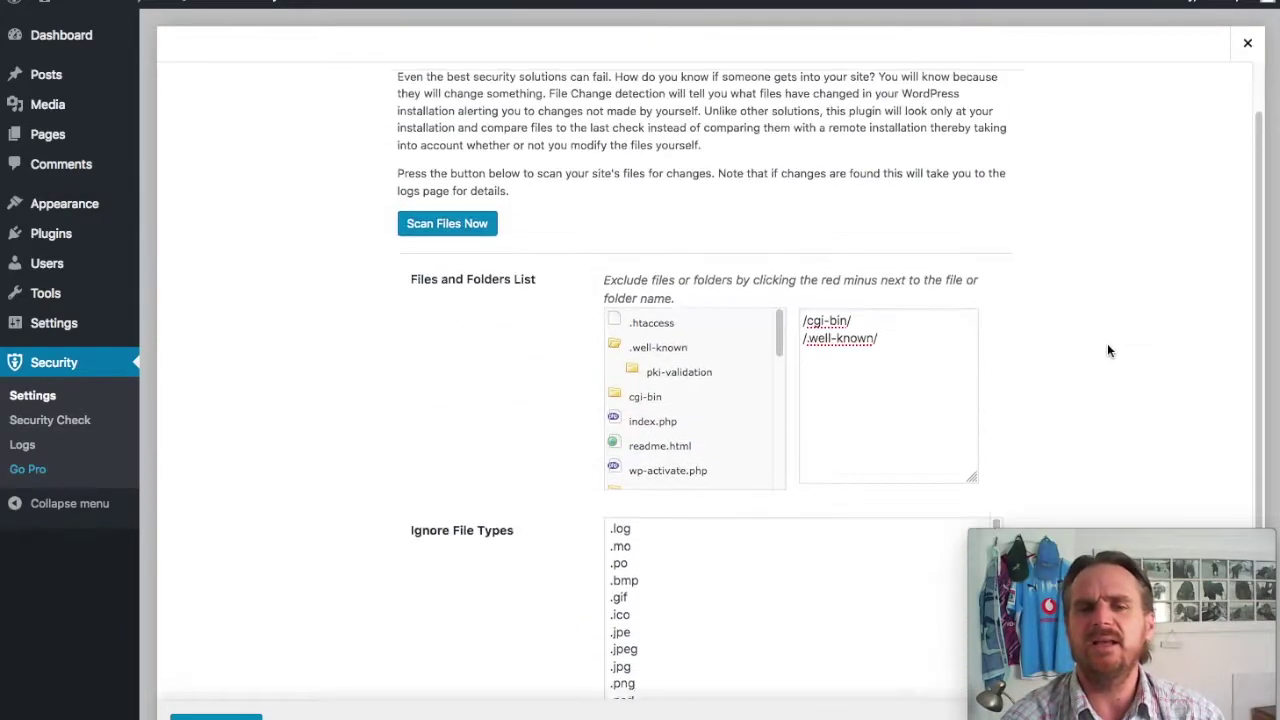
pyautogui.scroll(1, 1107, 350)
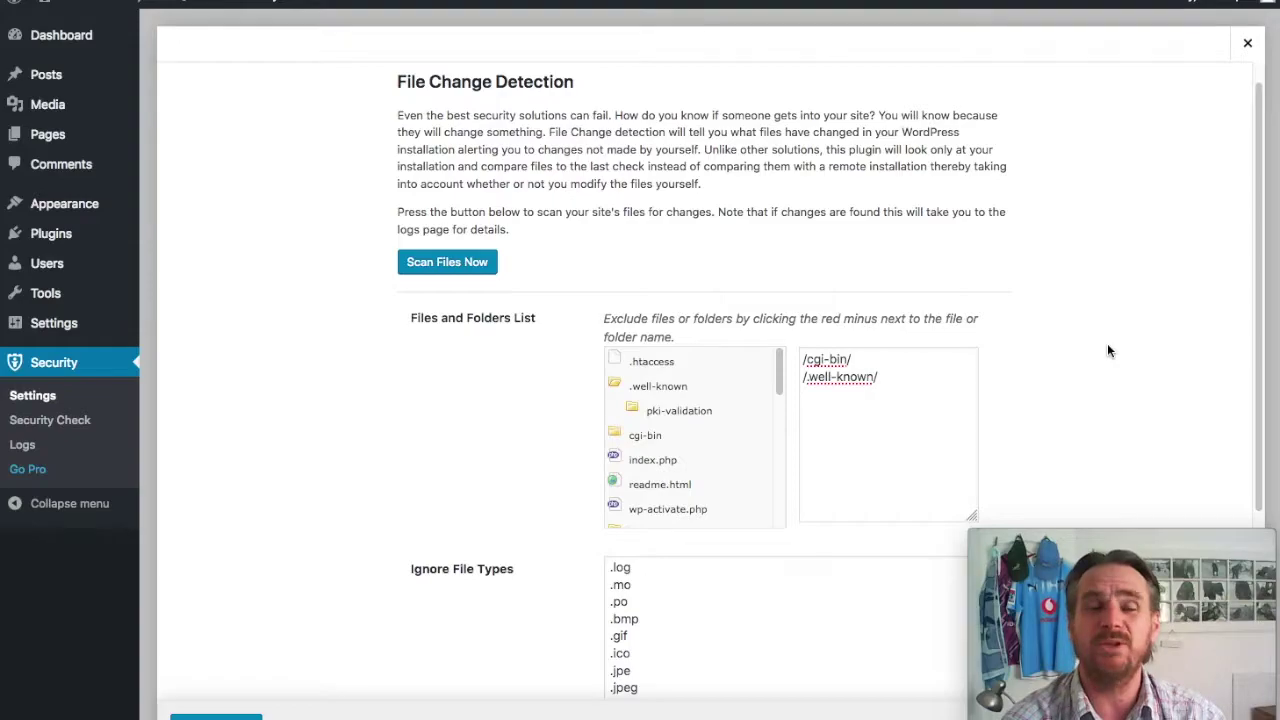
pyautogui.scroll(-5, 1108, 350)
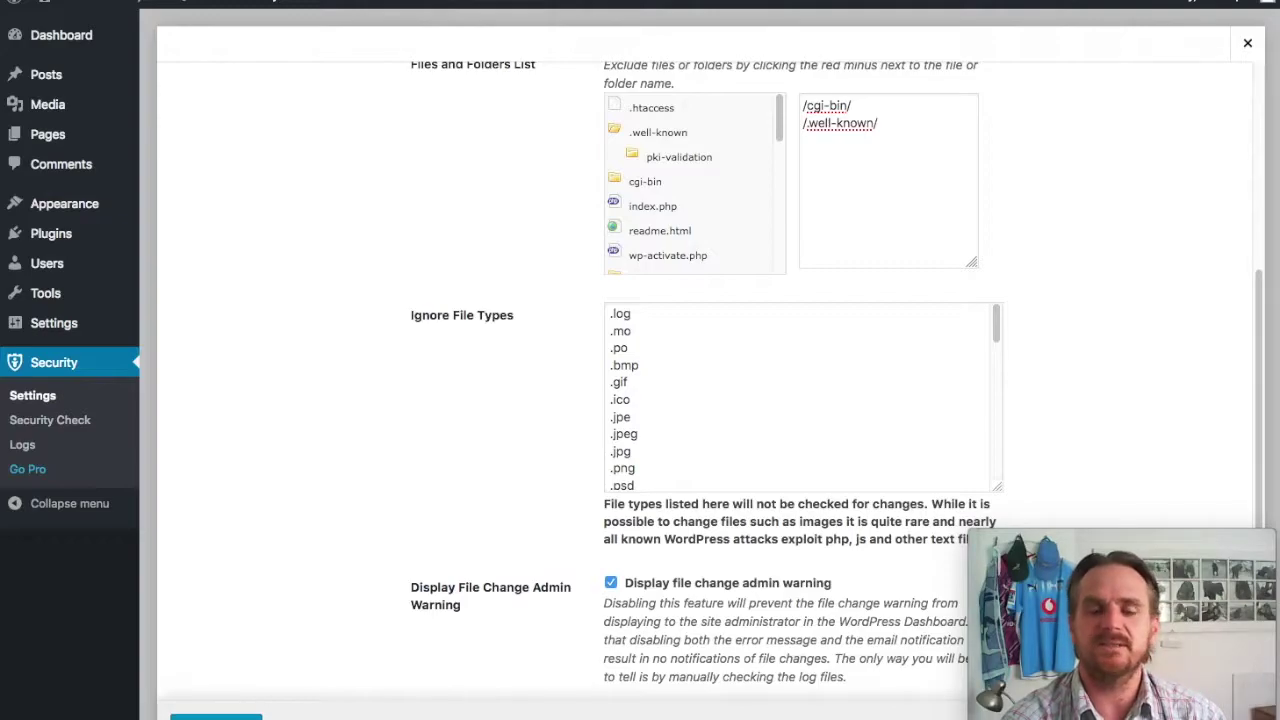
pyautogui.click(216, 716)
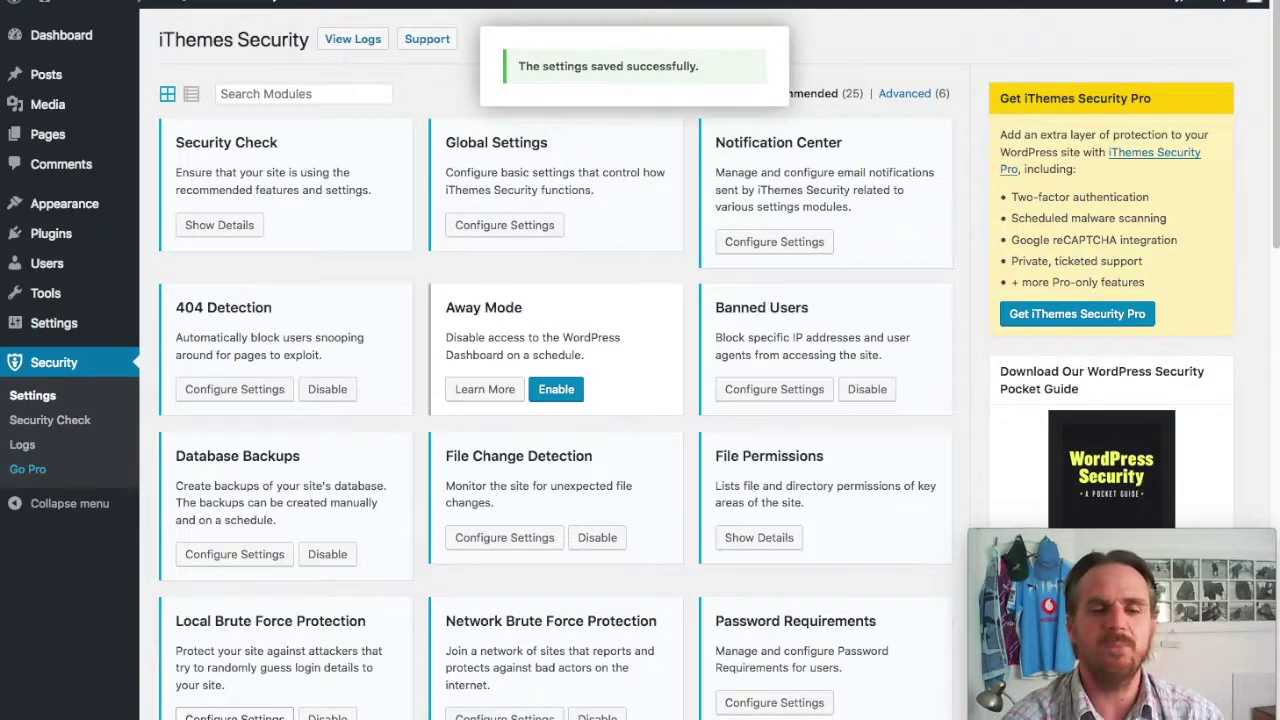
# Load the File Permissions details and compare each path's value with its suggested permission.
pyautogui.click(789, 543)
pyautogui.click(458, 183)
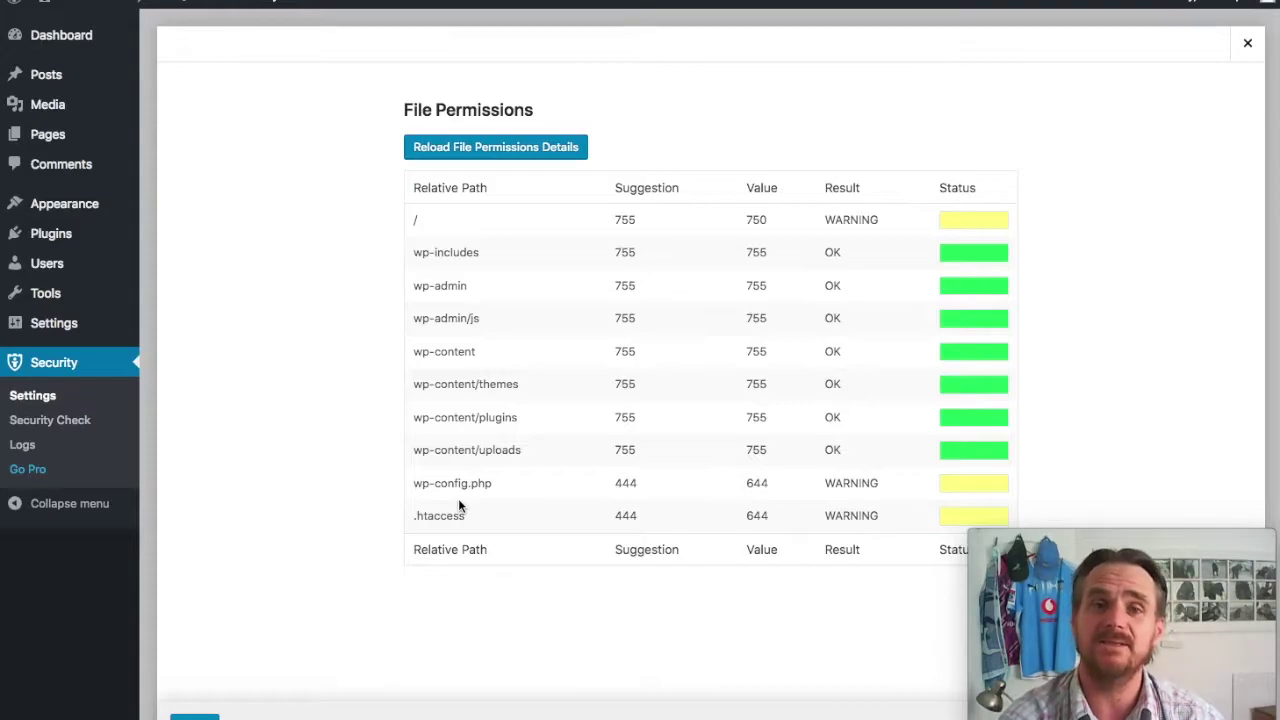
pyautogui.click(1247, 42)
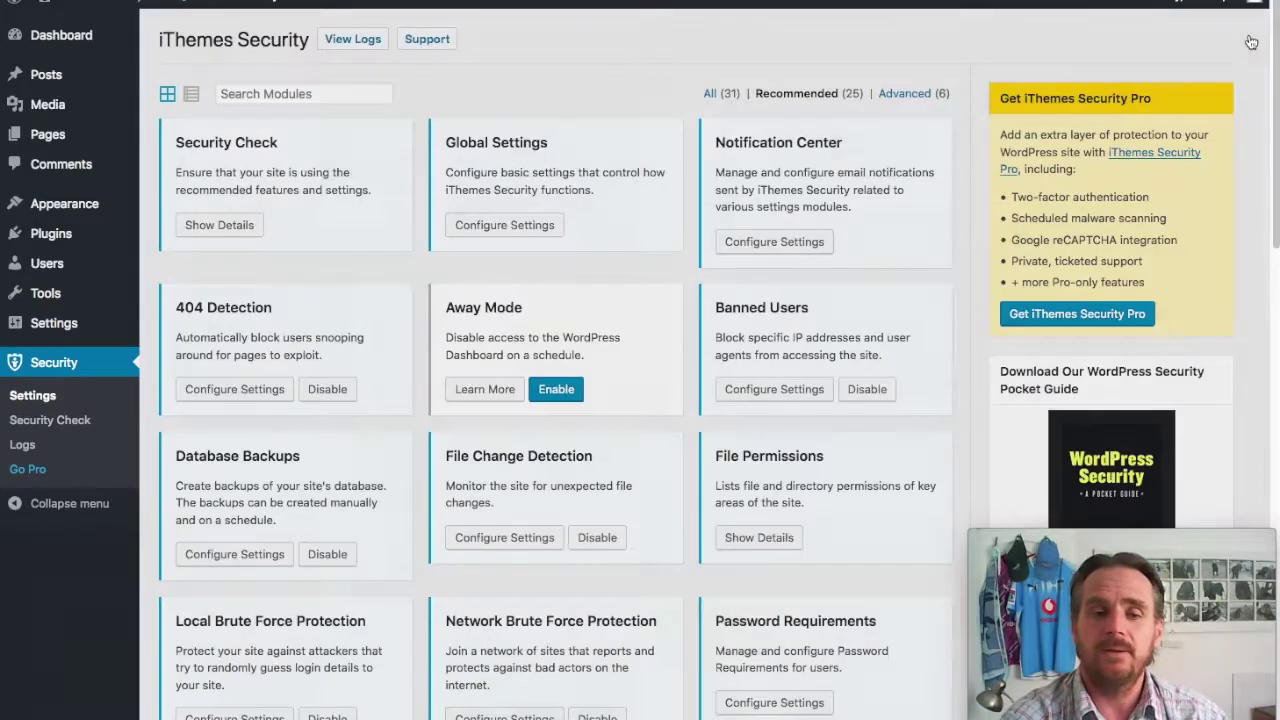
# Turn on immediate banning of hosts that try the "admin" username in Local Brute Force Protection and save the settings.
pyautogui.scroll(-2, 862, 533)
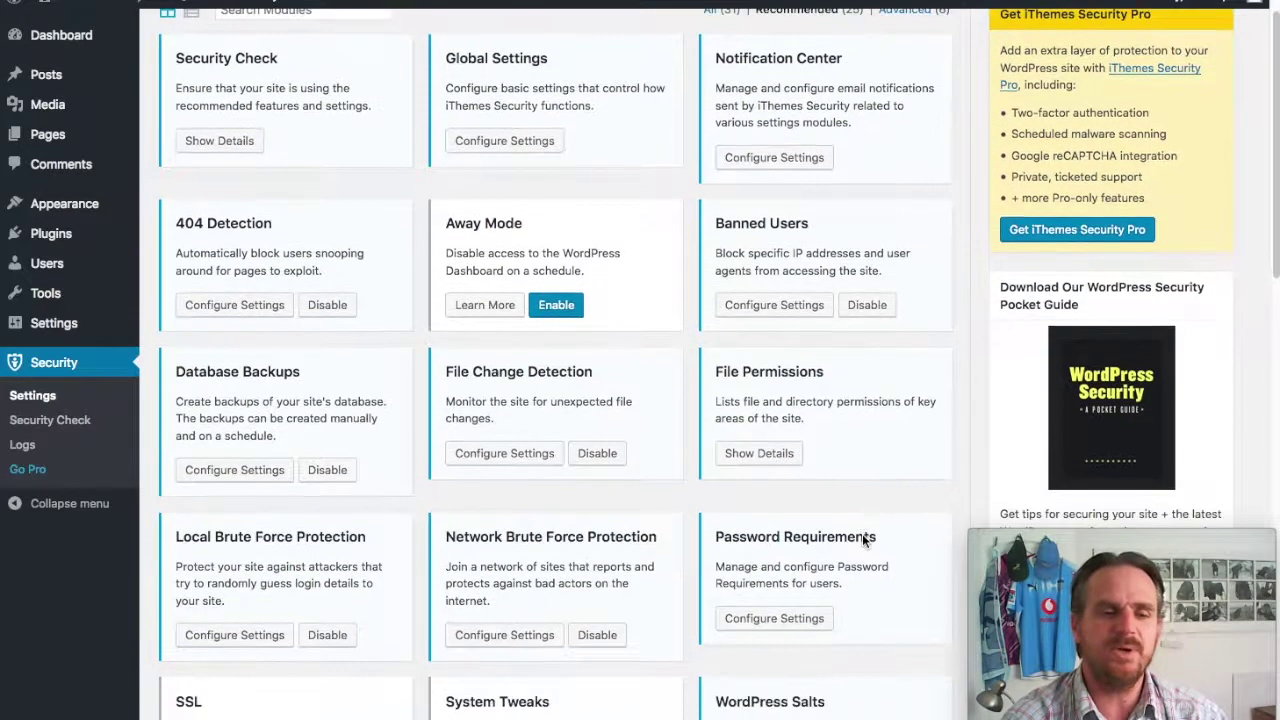
pyautogui.click(228, 637)
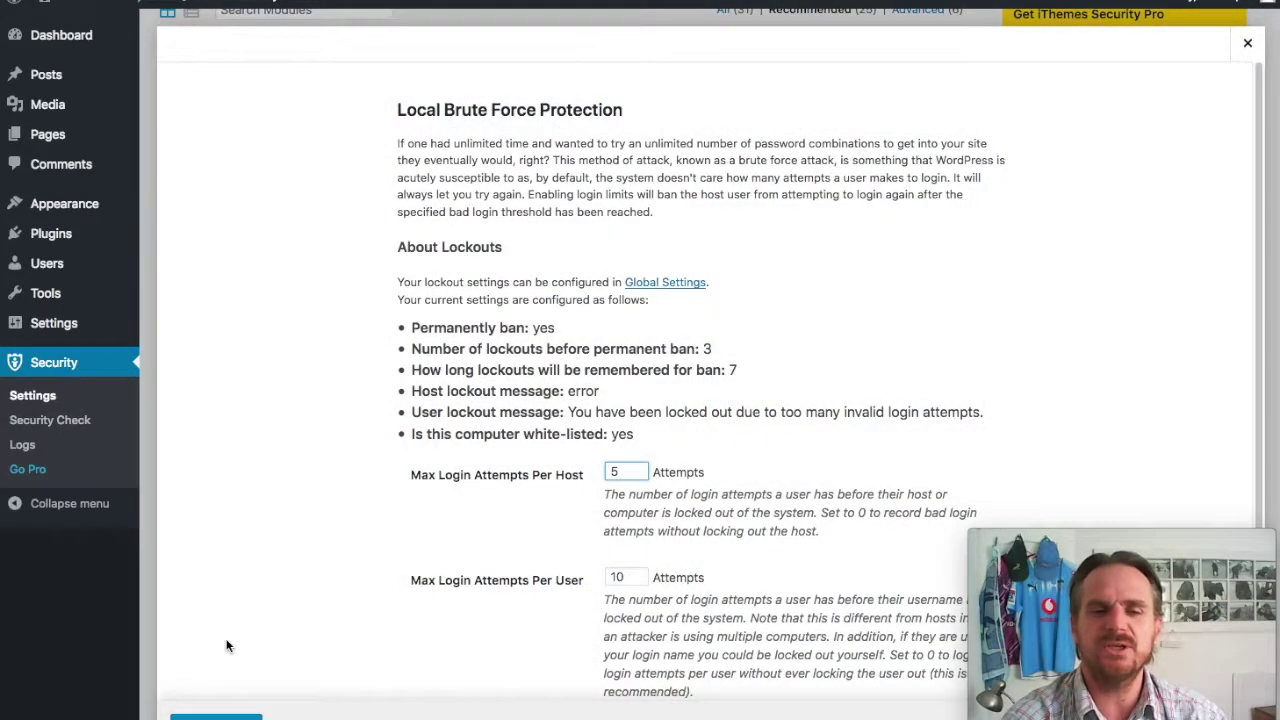
pyautogui.scroll(-3, 759, 556)
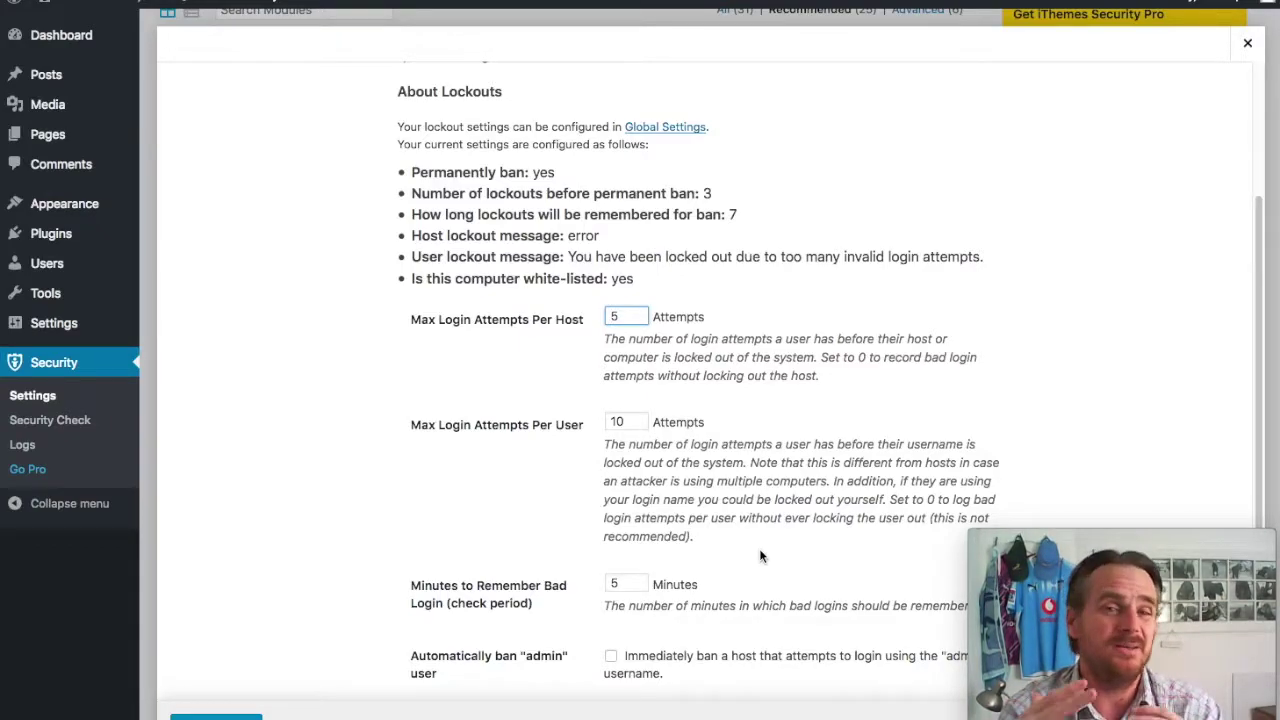
pyautogui.click(610, 656)
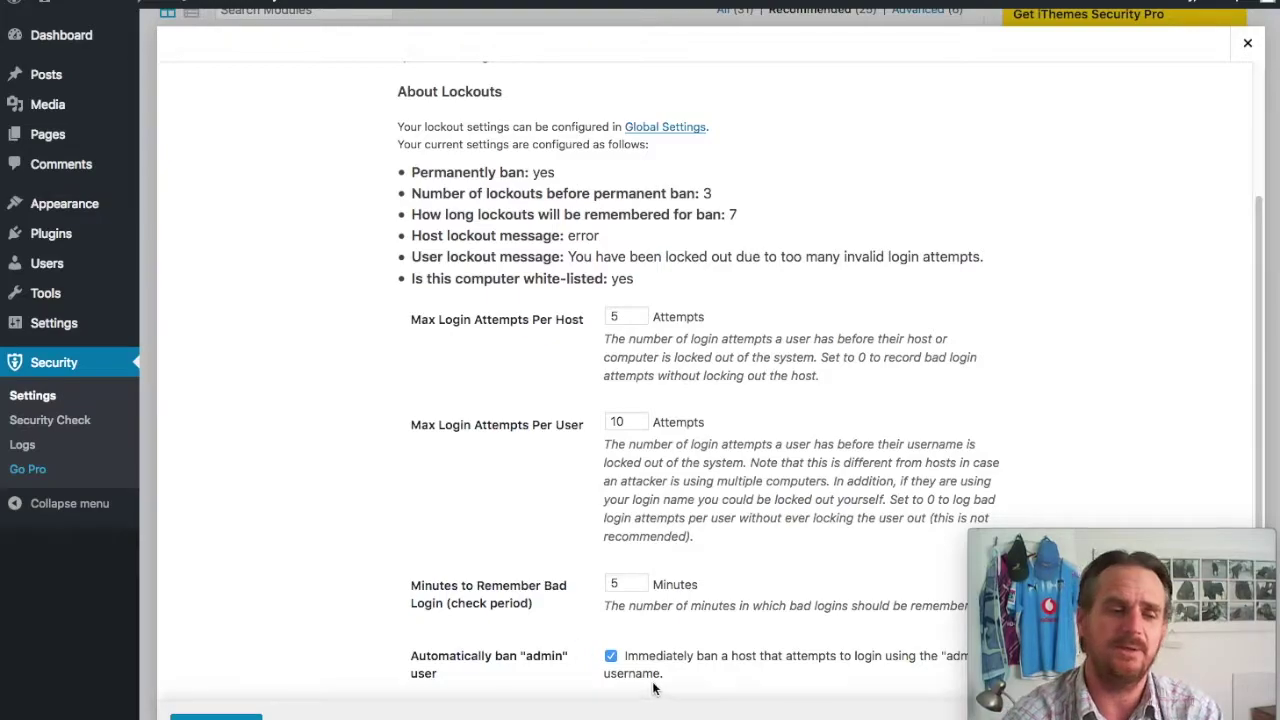
pyautogui.click(229, 710)
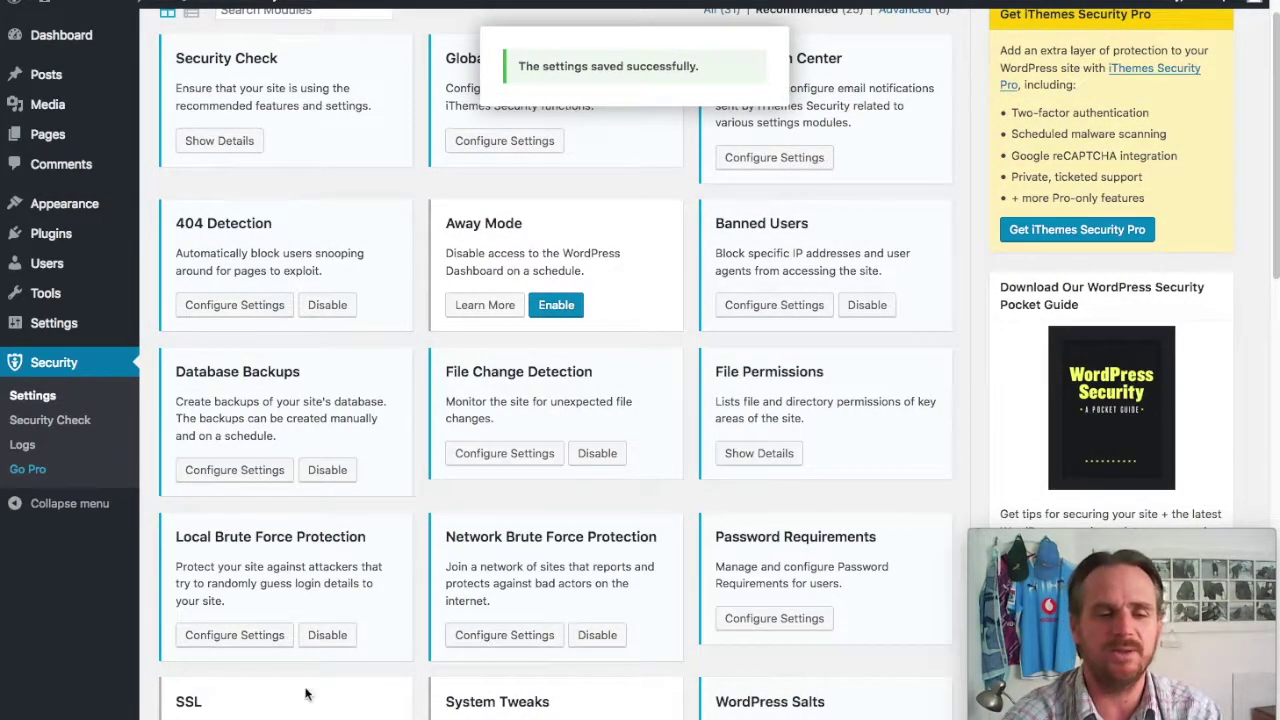
# View the Network Brute Force Protection settings, including the option for banning reported IPs.
pyautogui.click(461, 637)
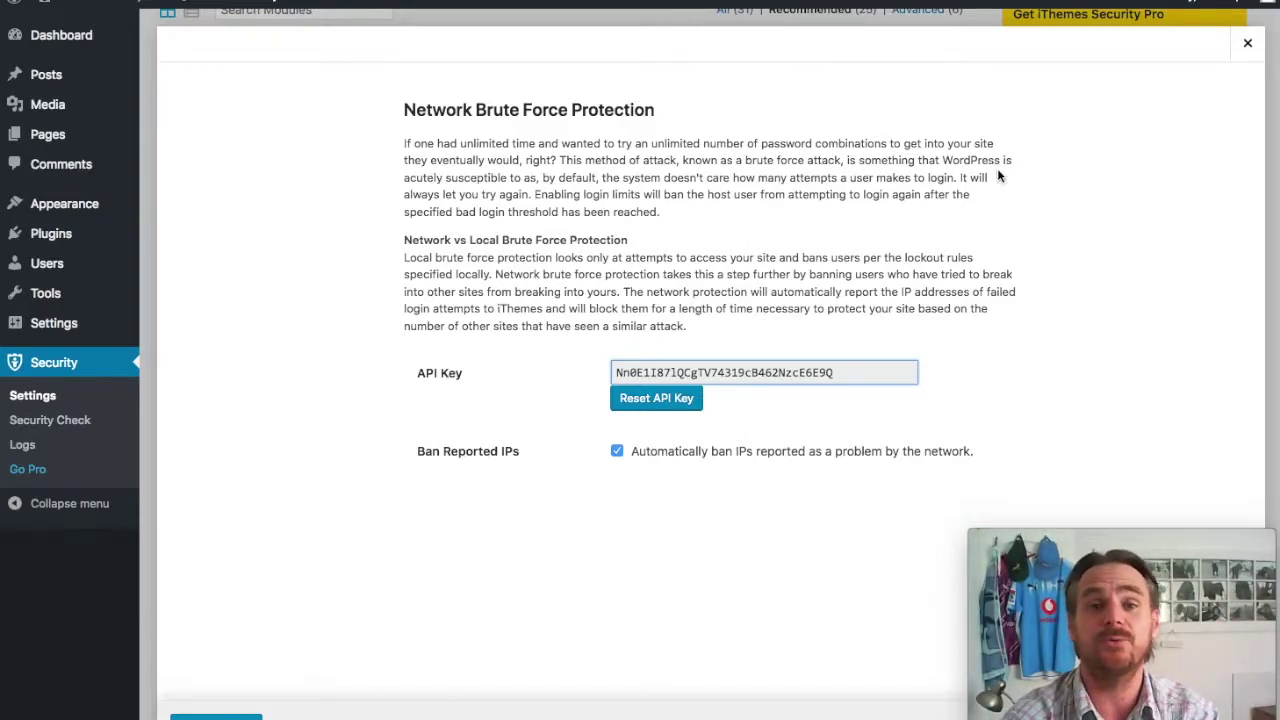
pyautogui.click(1245, 45)
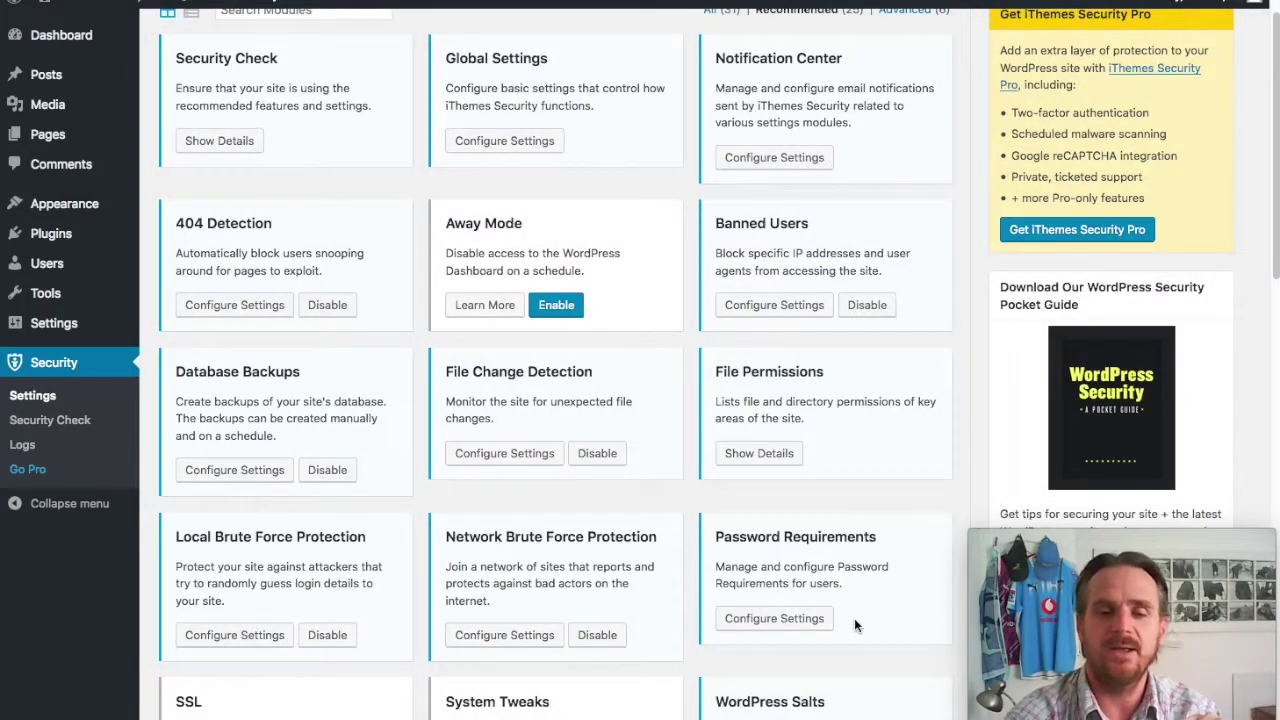
# Enable Strong Passwords in Password Requirements with Subscriber as the minimum role, and save the settings.
pyautogui.click(795, 620)
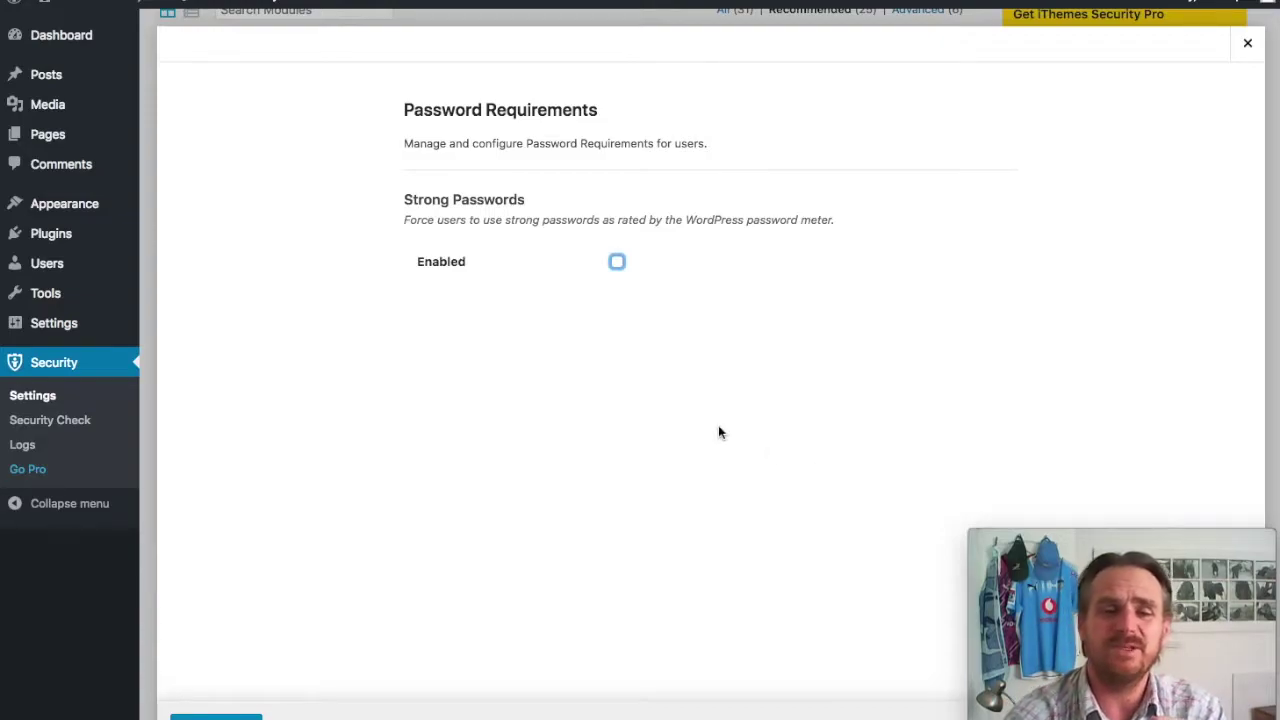
pyautogui.click(615, 263)
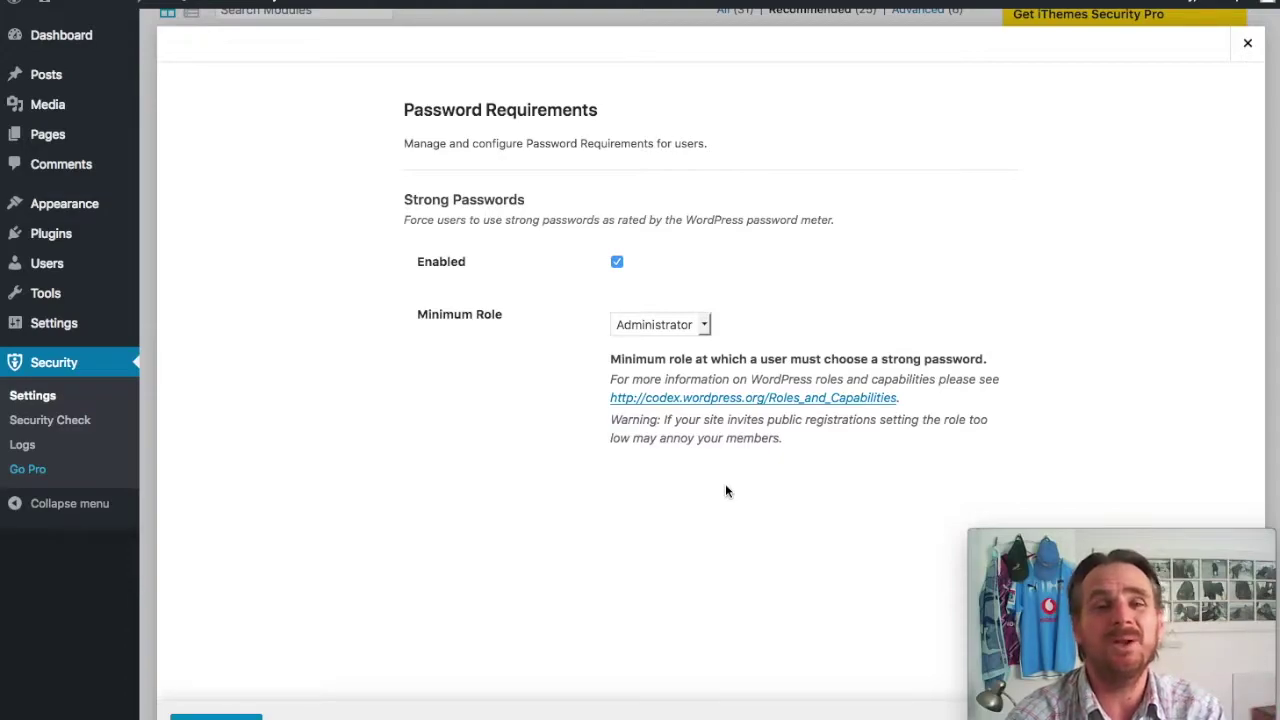
pyautogui.click(708, 330)
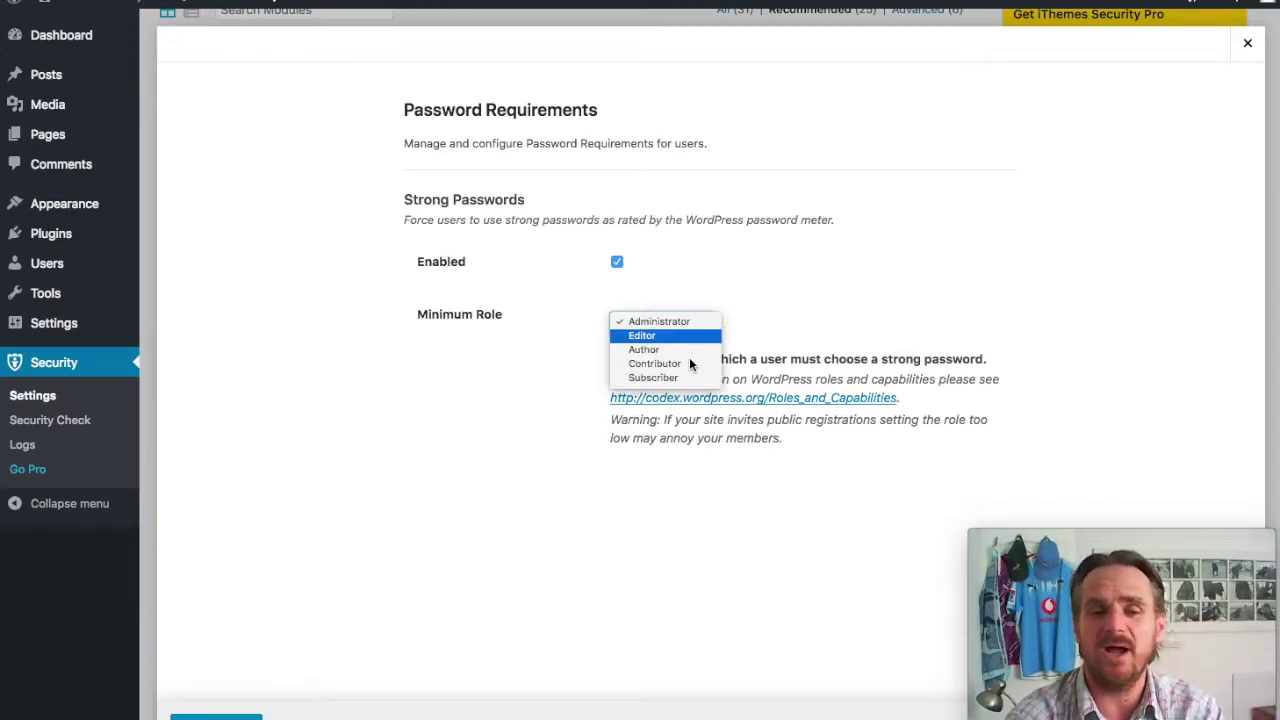
pyautogui.click(676, 378)
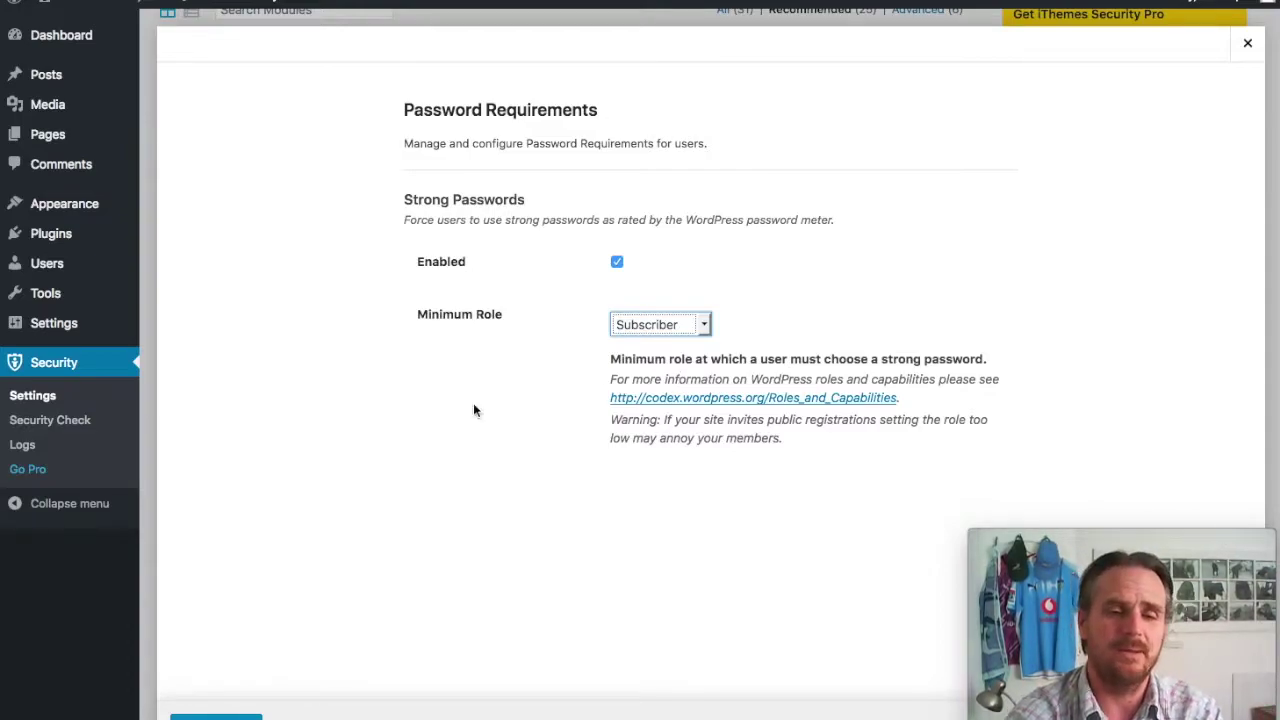
pyautogui.click(220, 717)
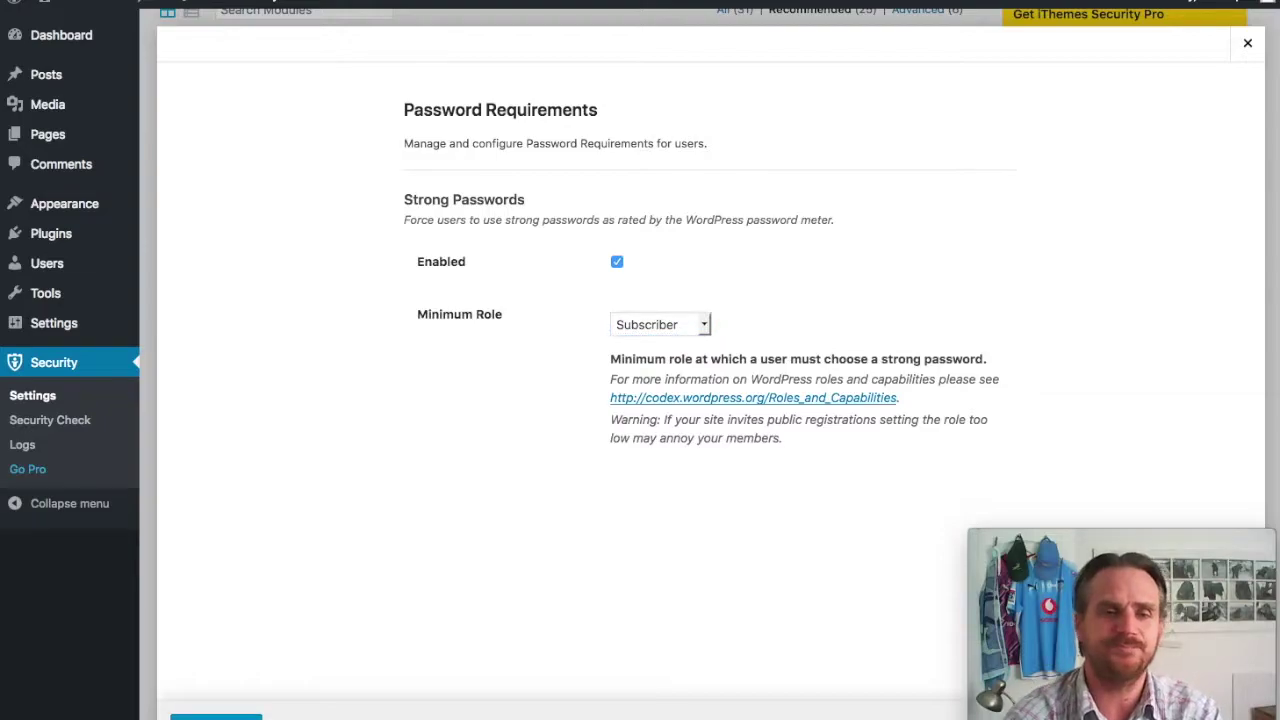
# Enable the SSL module to view its HTTP-to-HTTPS redirect options, and disable the module again without changing the redirect.
pyautogui.scroll(-2, 711, 567)
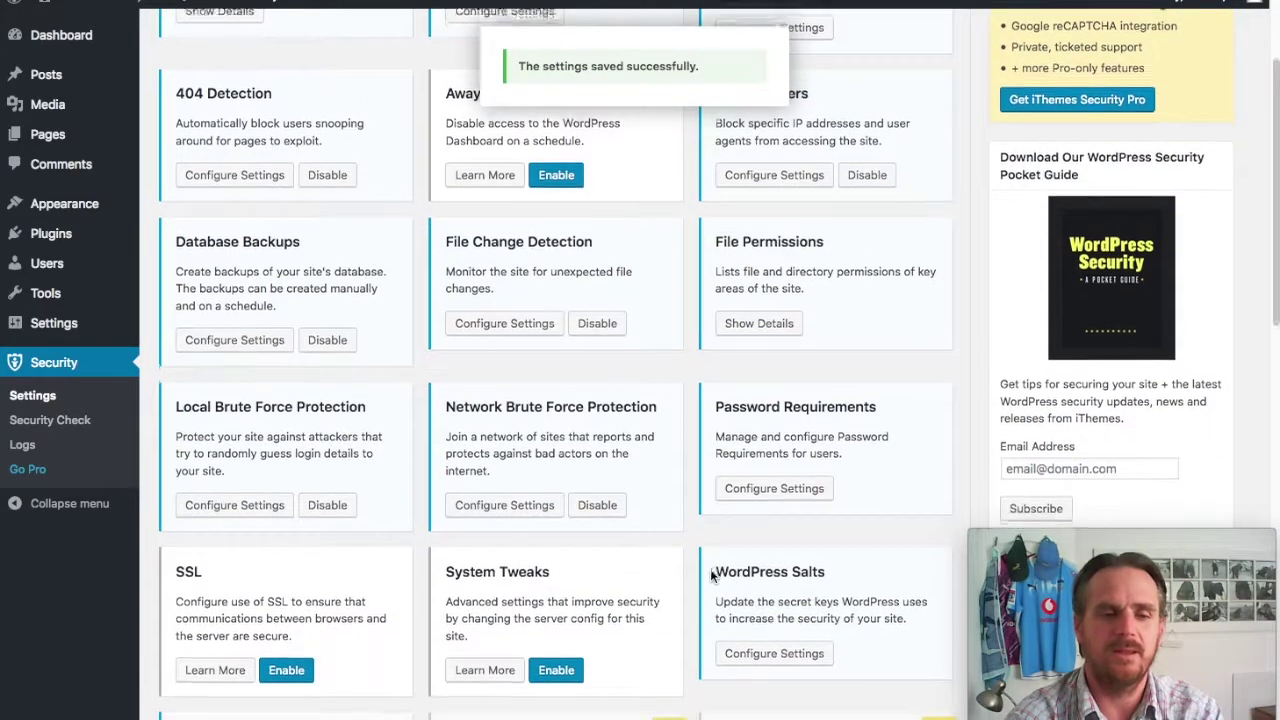
pyautogui.scroll(-1, 711, 575)
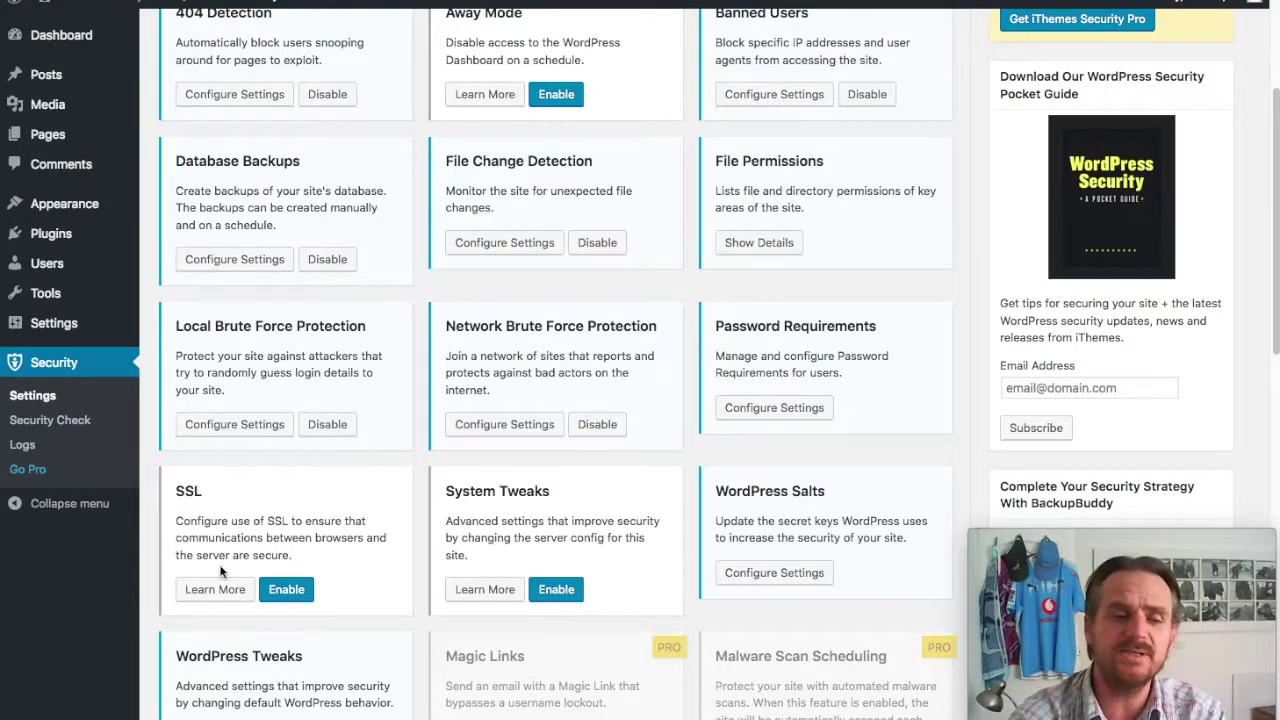
pyautogui.click(285, 592)
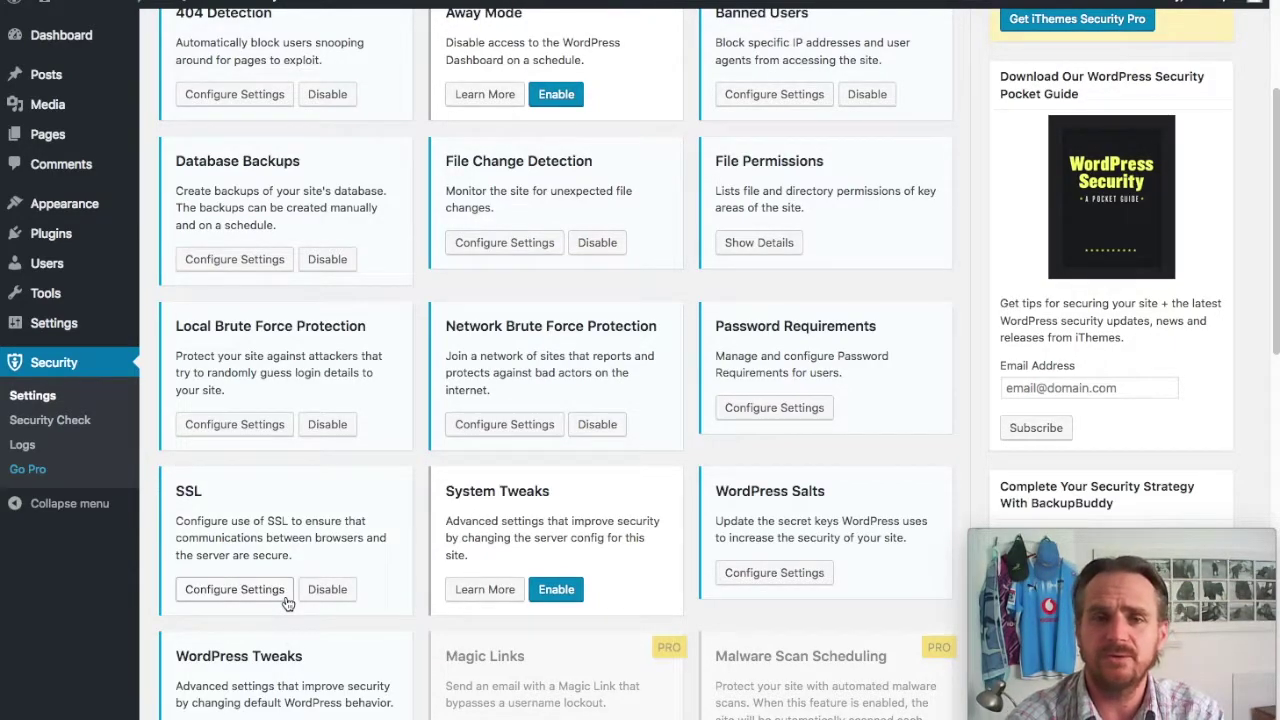
pyautogui.click(246, 589)
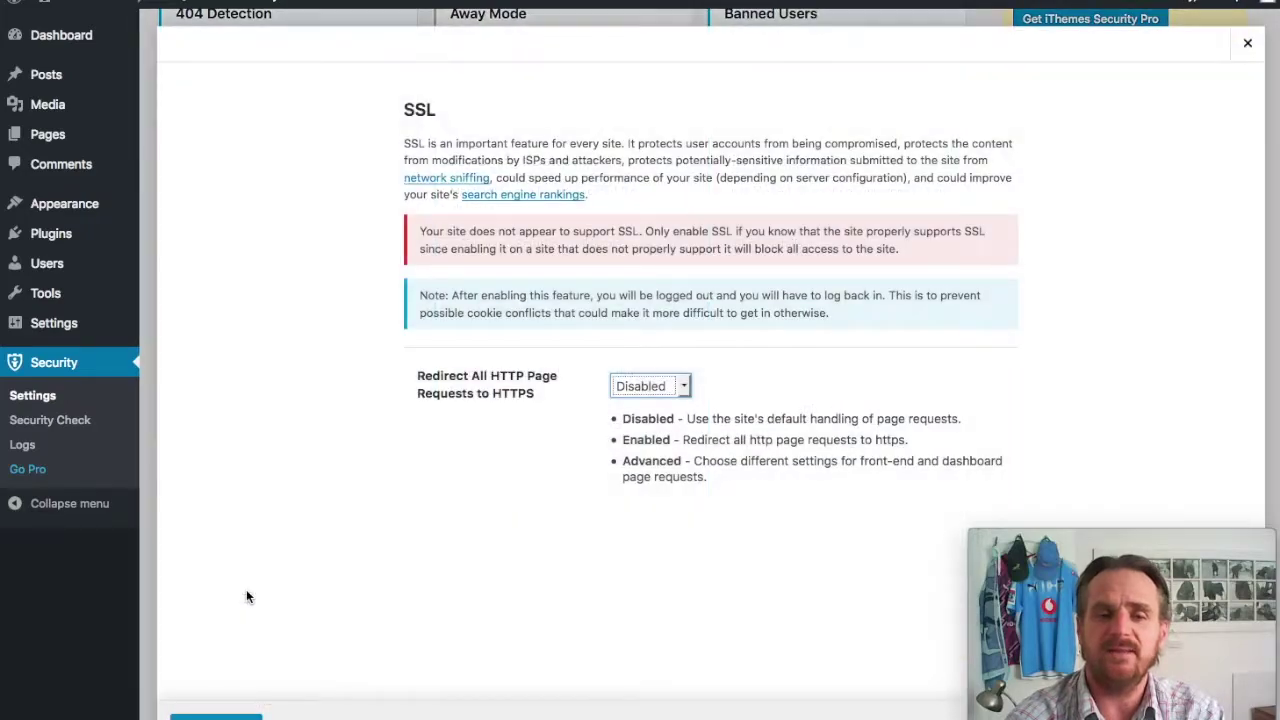
pyautogui.click(685, 390)
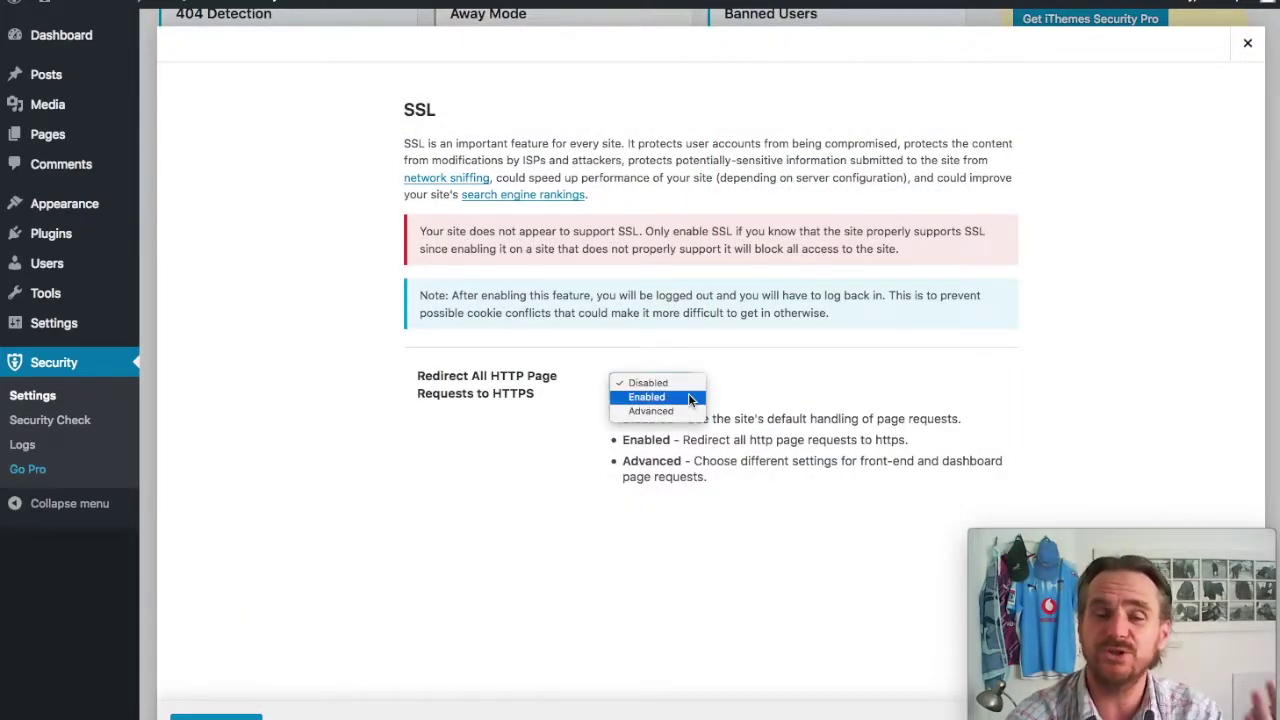
pyautogui.click(808, 376)
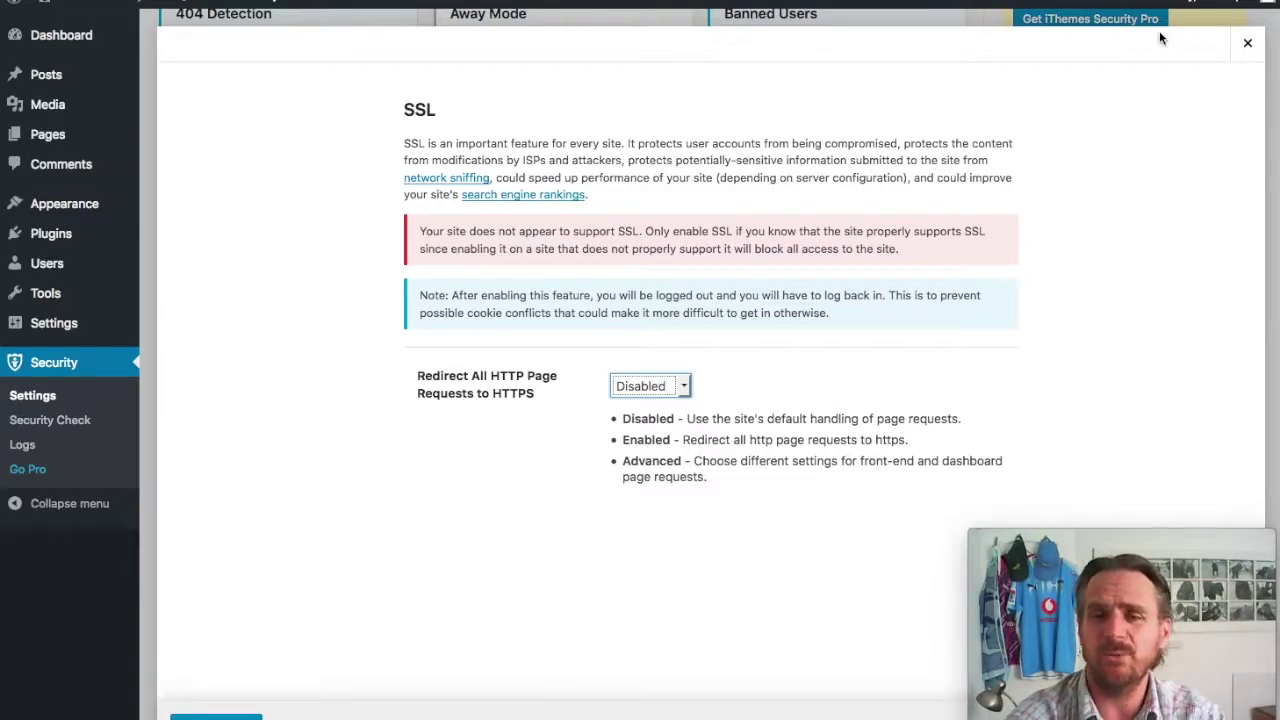
pyautogui.click(1247, 43)
pyautogui.click(330, 590)
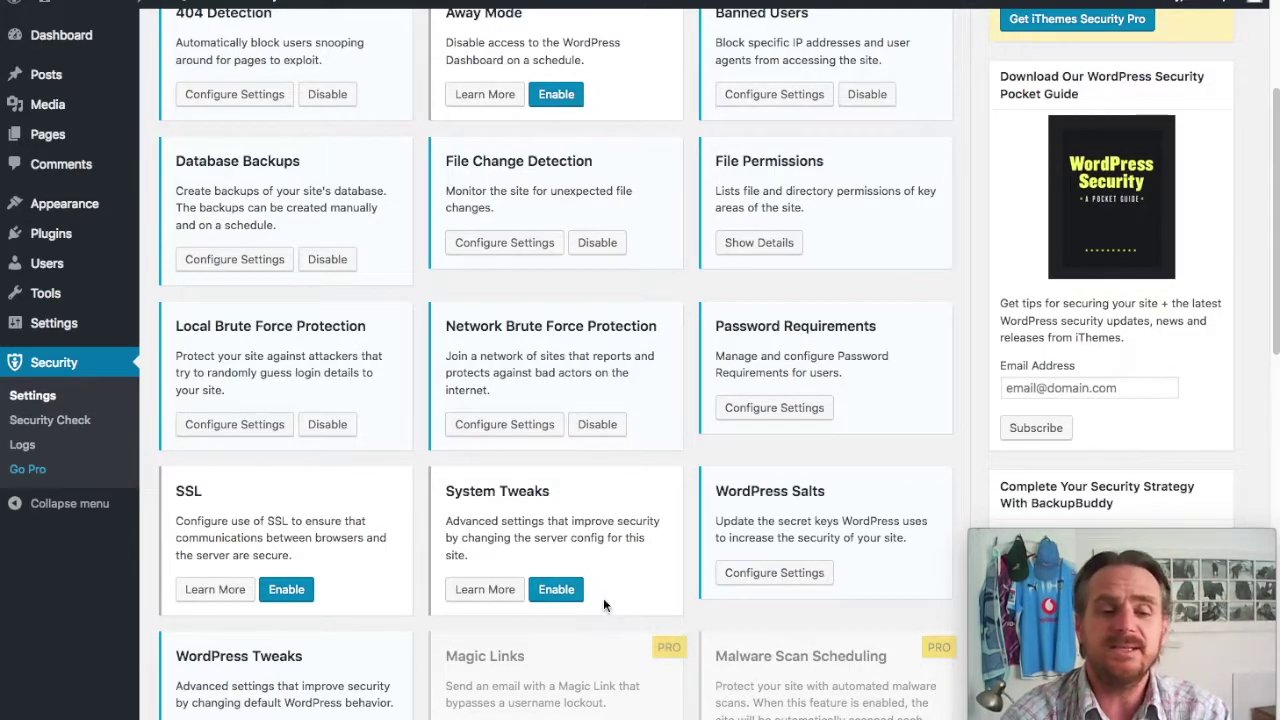
# Enable the System Tweaks module and turn on Protect System Files and Disable Directory Browsing in its settings.
pyautogui.click(571, 596)
pyautogui.click(488, 596)
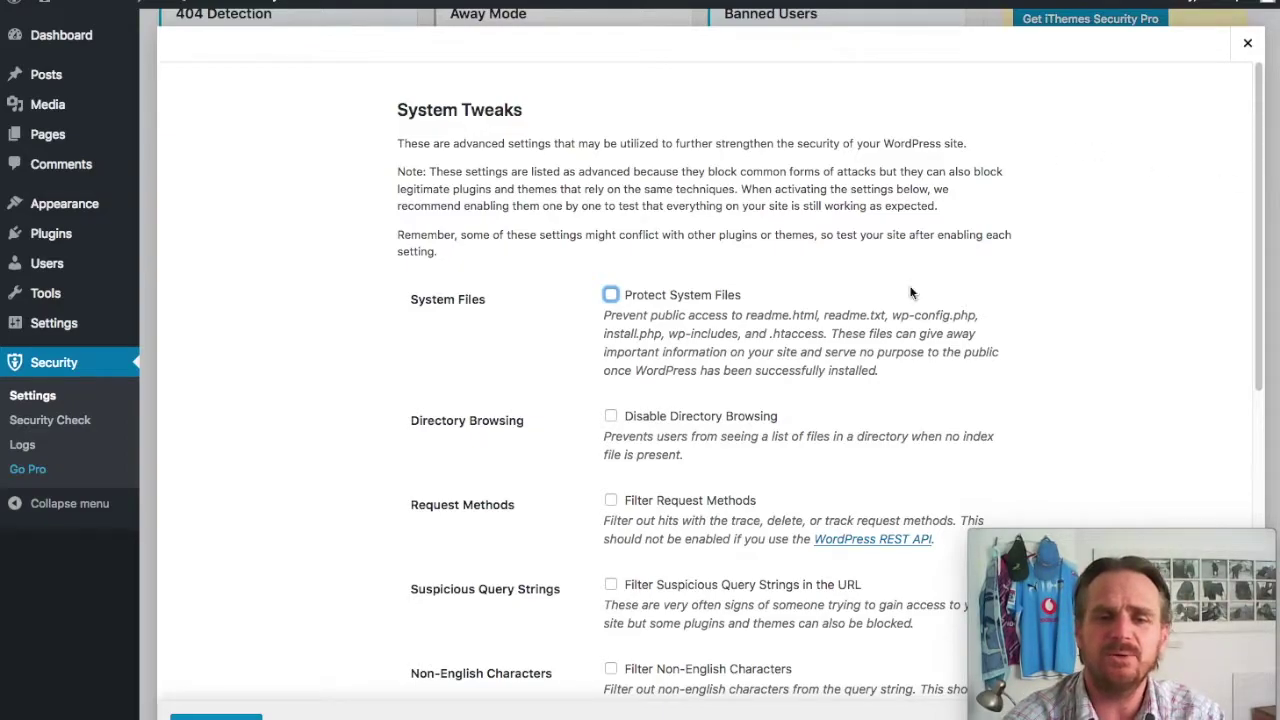
pyautogui.click(610, 296)
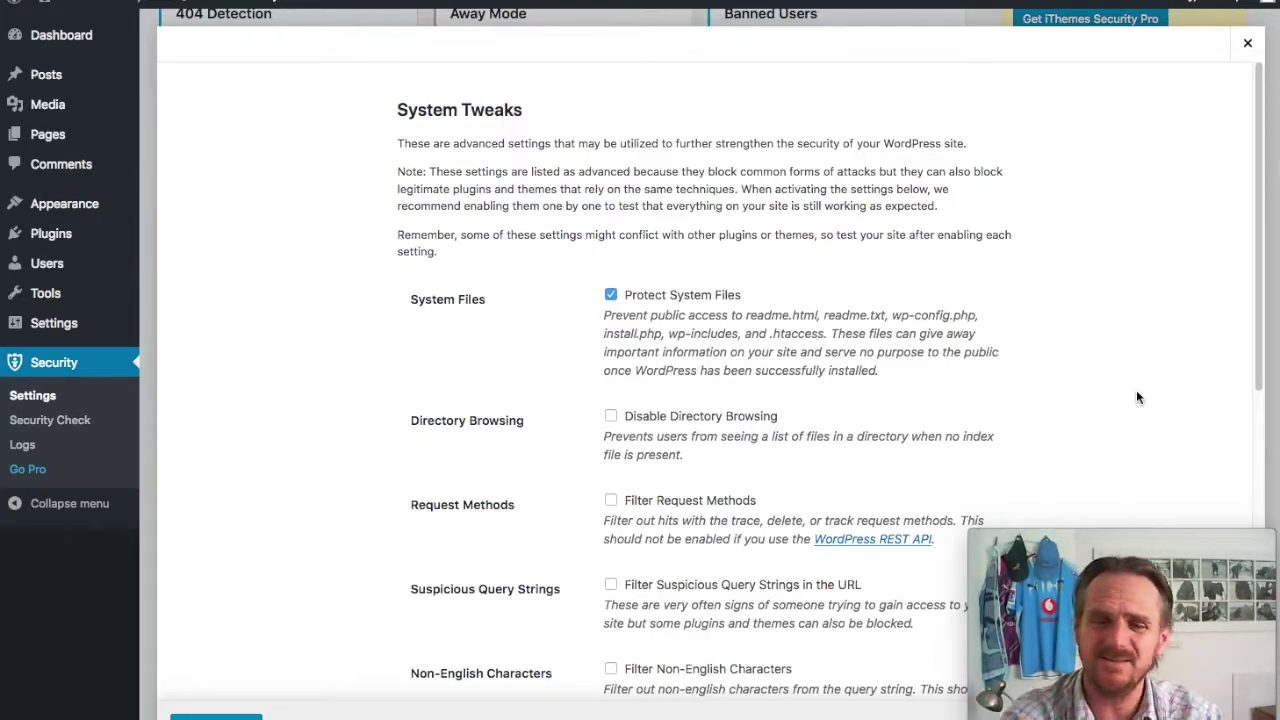
pyautogui.click(610, 416)
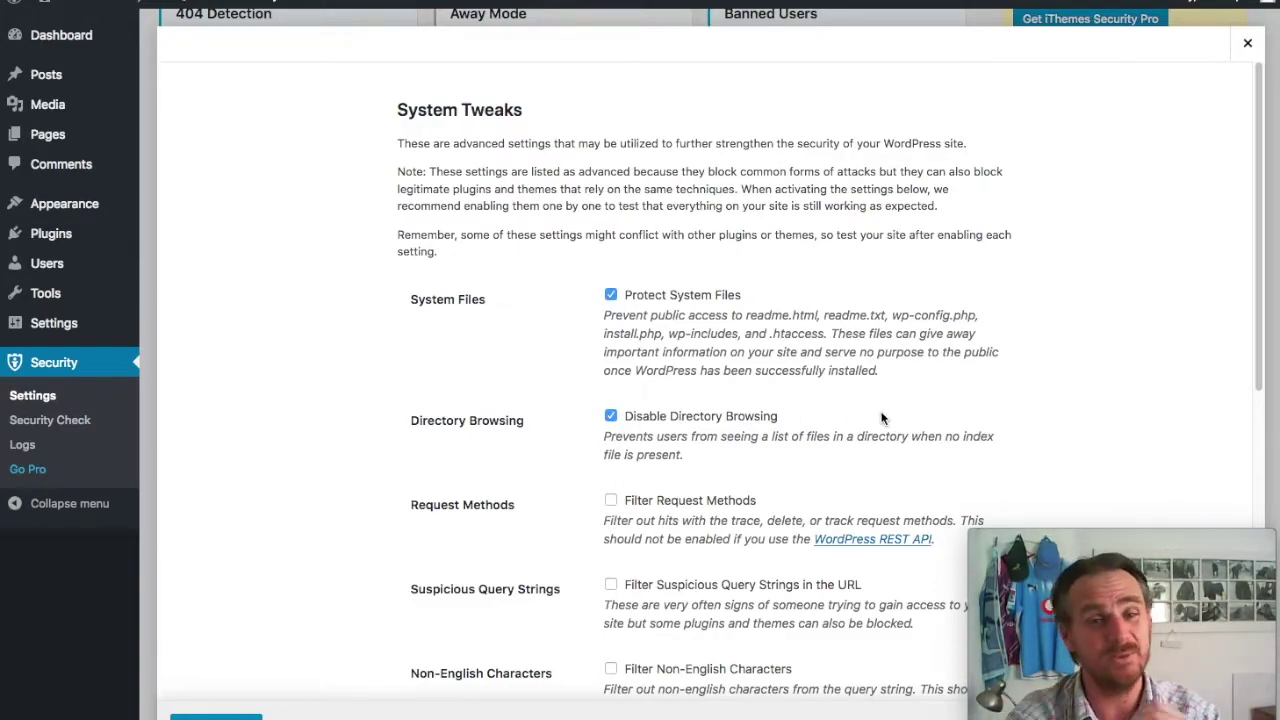
# Turn on filtering of request methods, suspicious query strings, non-English characters and long URL strings in System Tweaks.
pyautogui.scroll(-3, 906, 455)
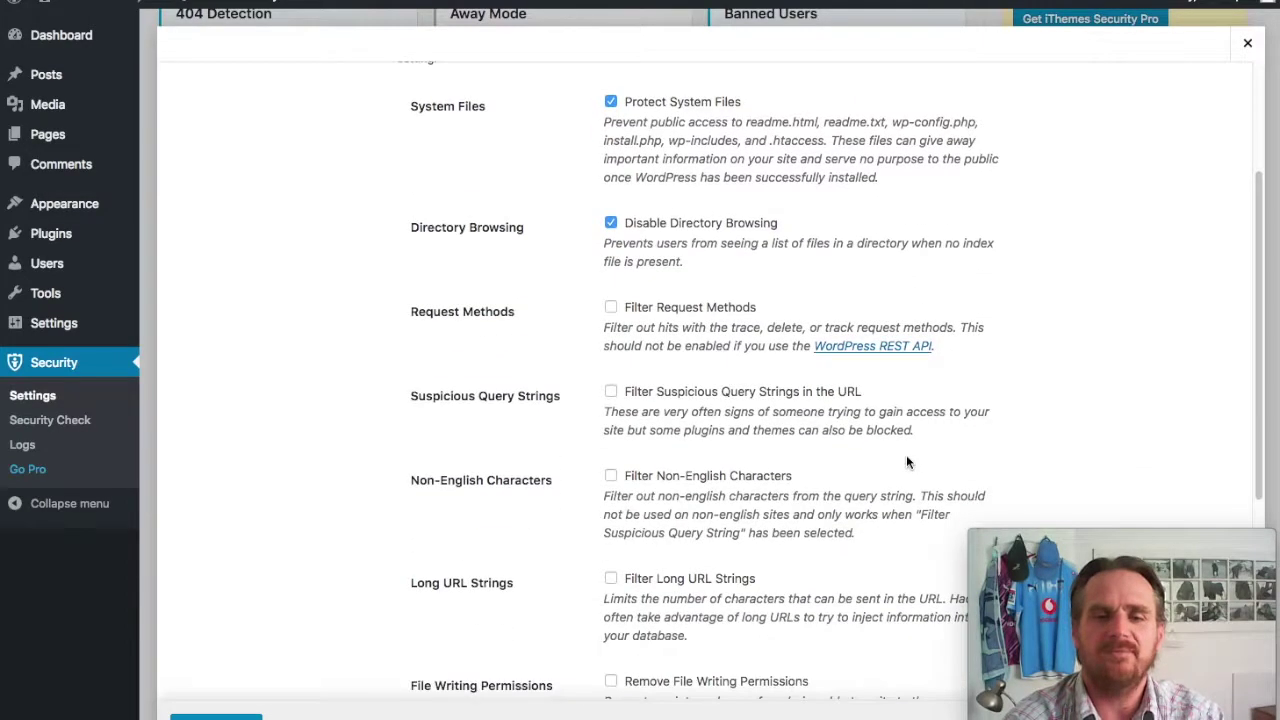
pyautogui.click(611, 308)
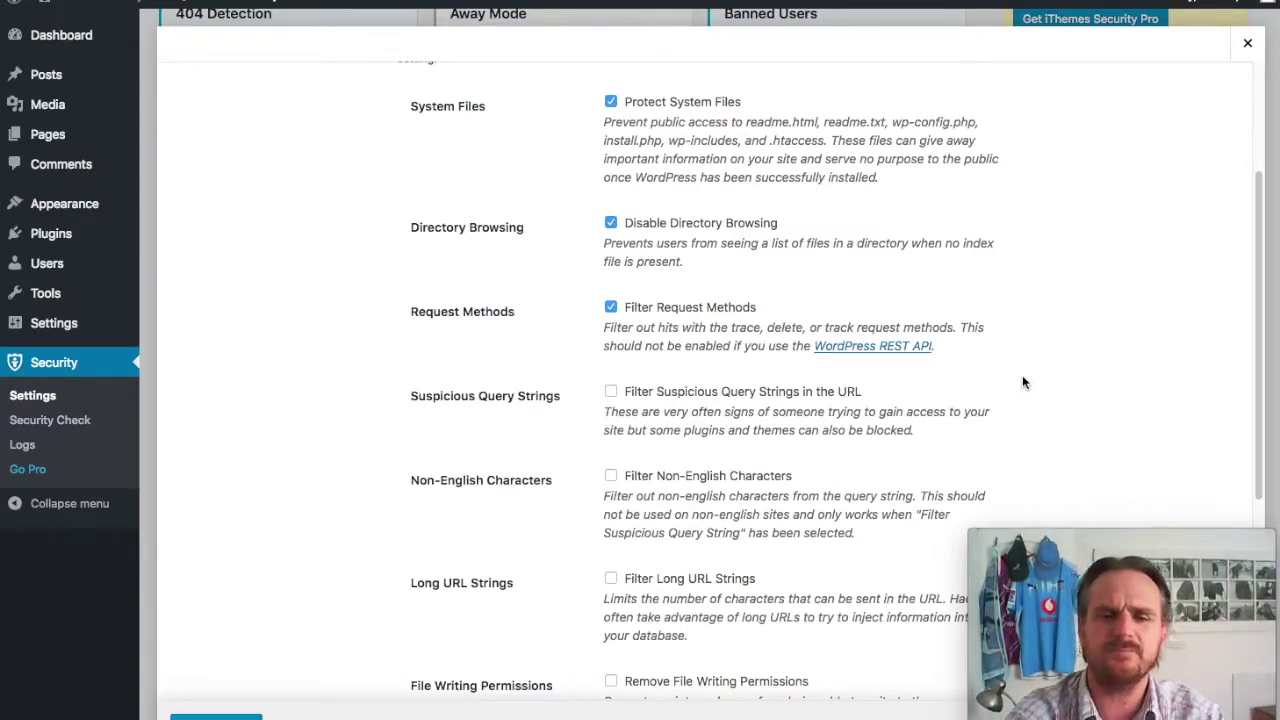
pyautogui.click(611, 391)
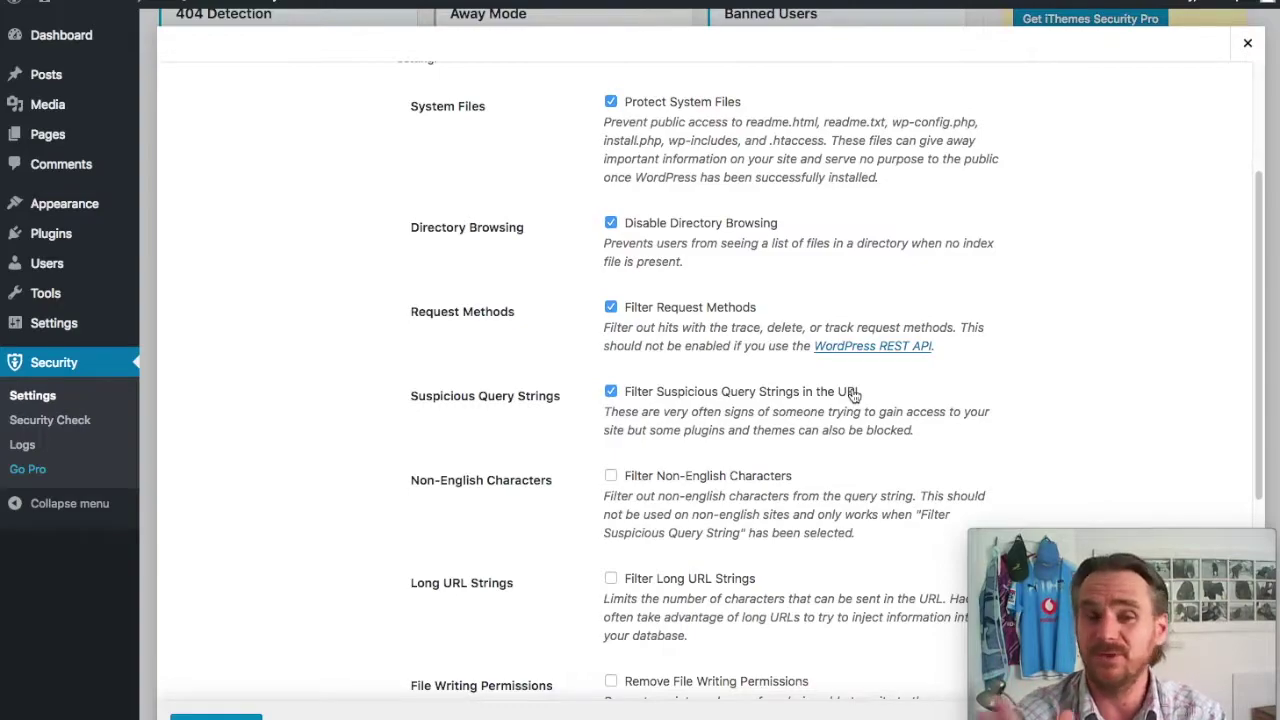
pyautogui.click(611, 477)
pyautogui.scroll(-3, 708, 583)
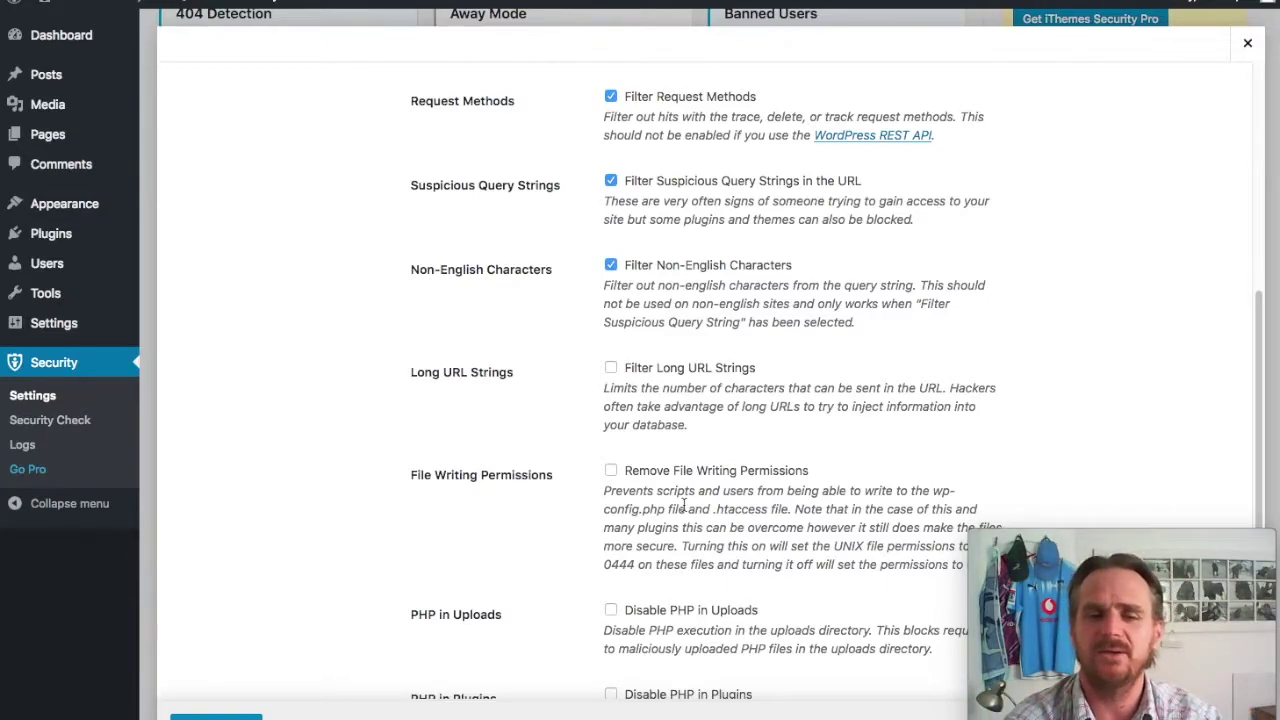
pyautogui.click(610, 368)
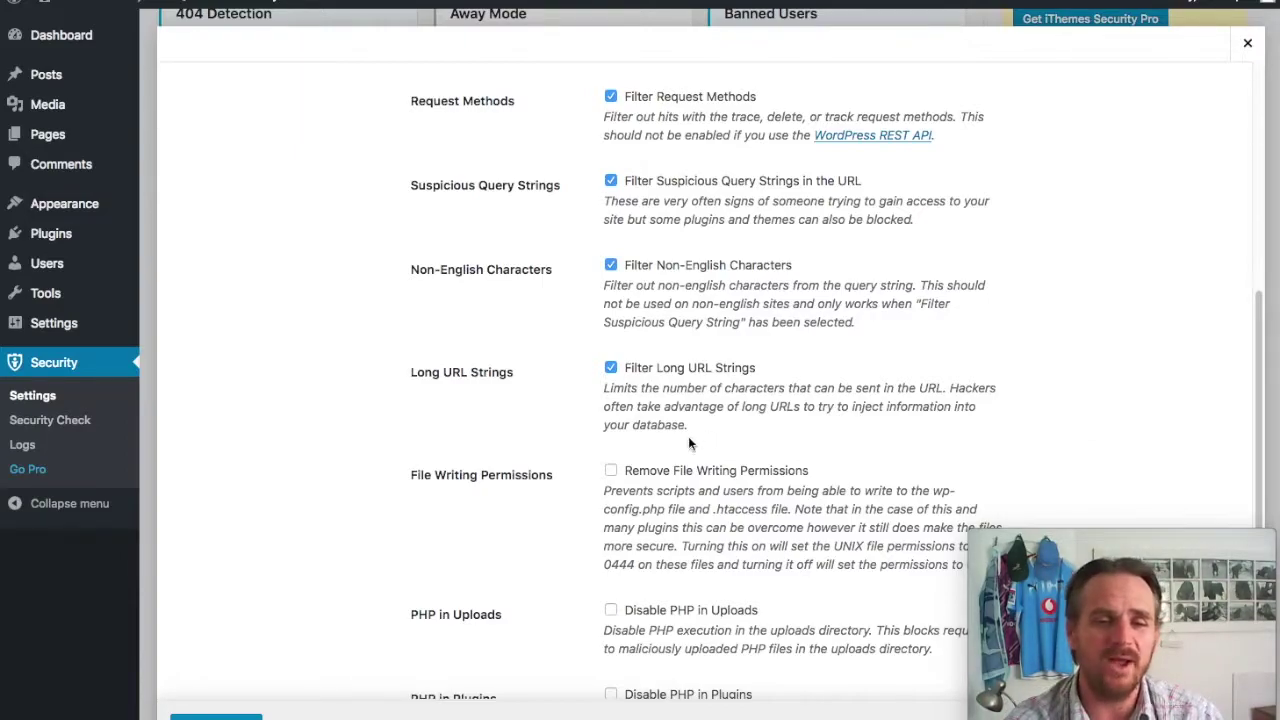
# Remove file writing permissions, disable PHP in uploads, plugins and themes, and save the System Tweaks settings.
pyautogui.click(611, 471)
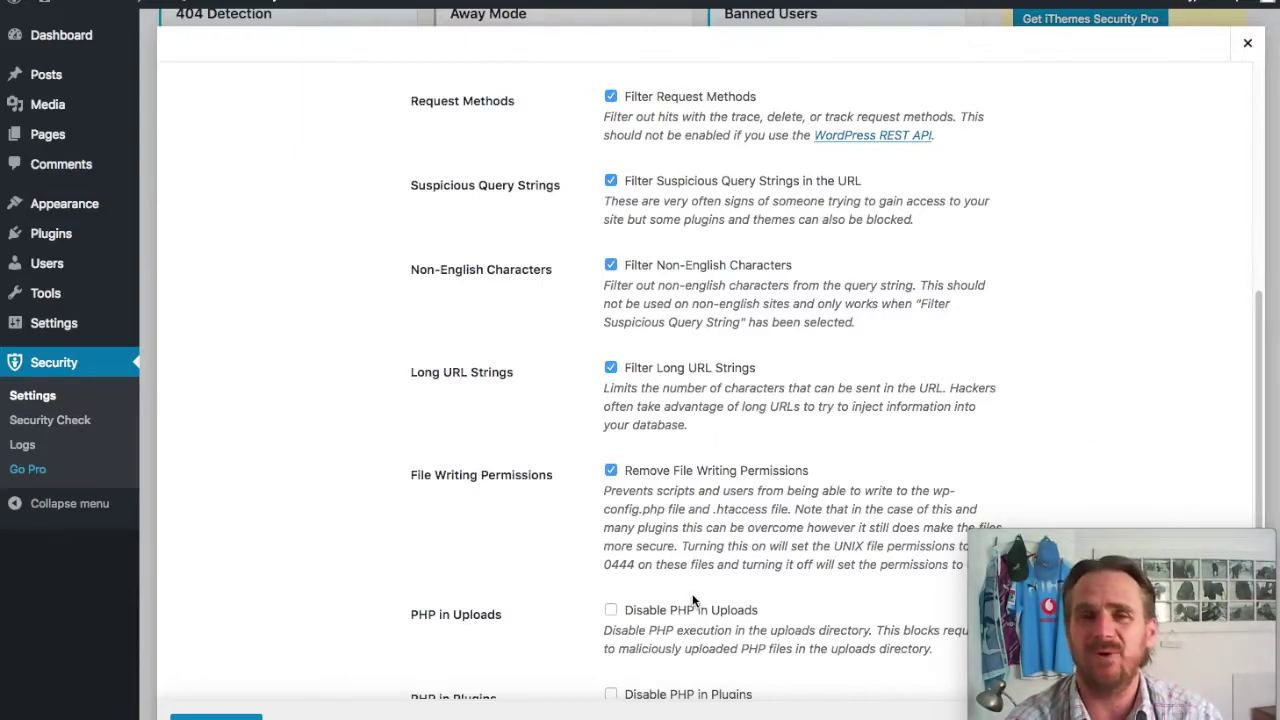
pyautogui.scroll(-3, 792, 601)
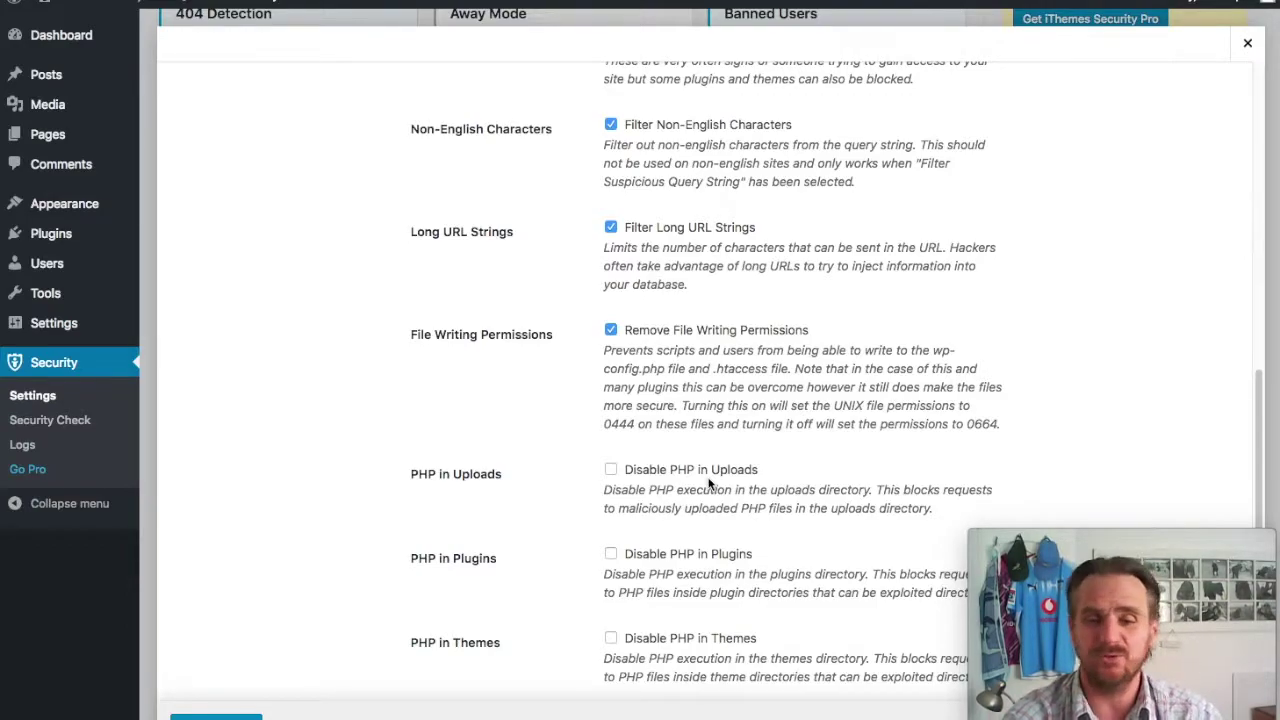
pyautogui.click(611, 470)
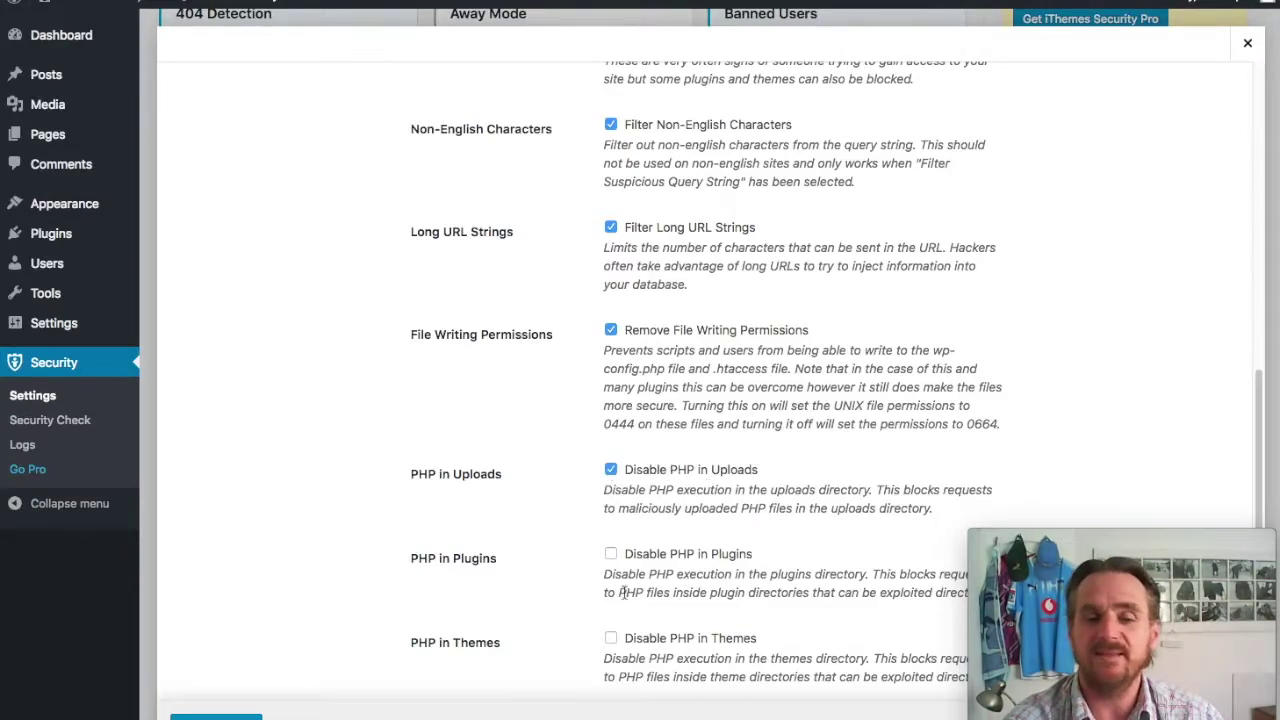
pyautogui.click(611, 554)
pyautogui.click(611, 638)
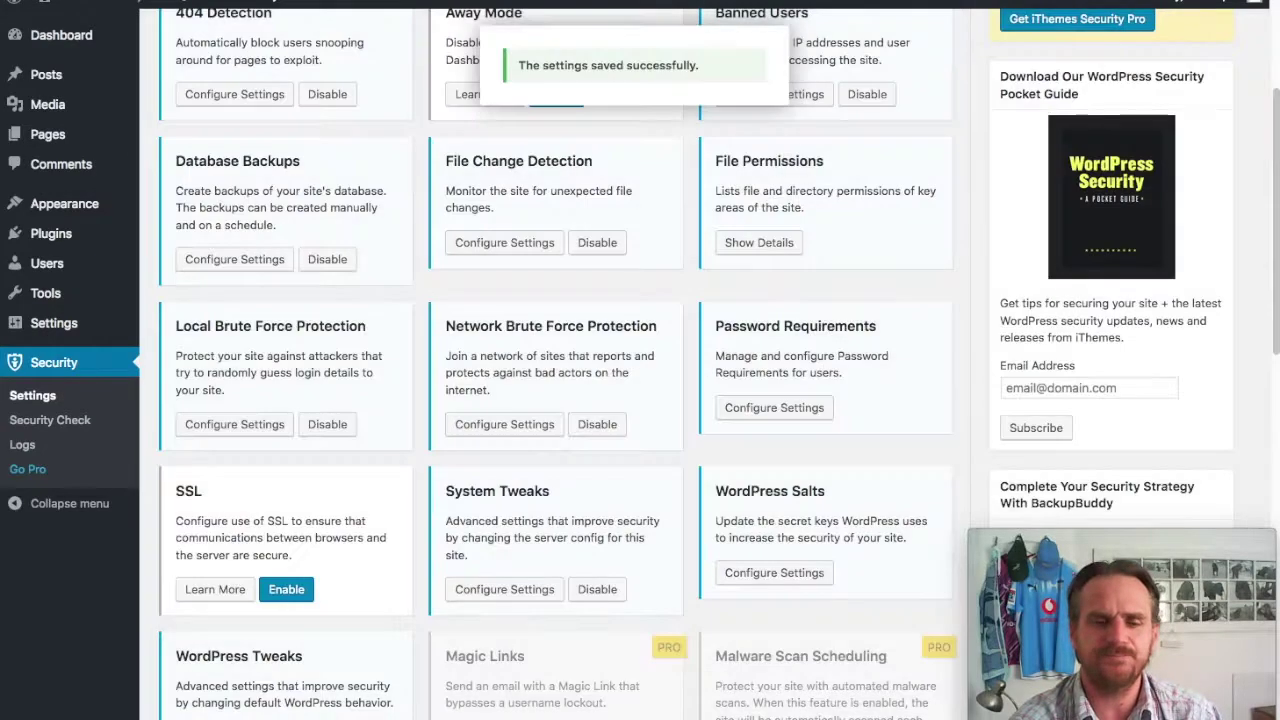
# Select the option to change the WordPress salts and save the WordPress Salts settings.
pyautogui.scroll(-3, 668, 590)
pyautogui.click(776, 428)
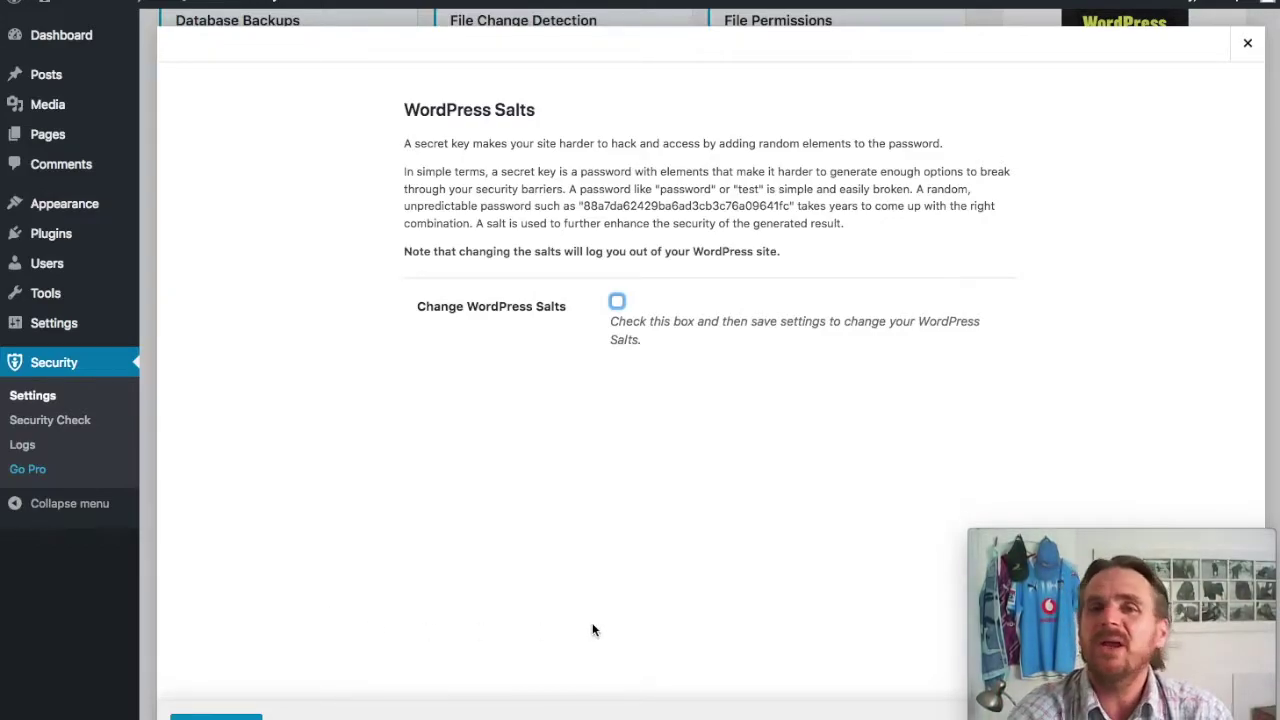
pyautogui.click(617, 302)
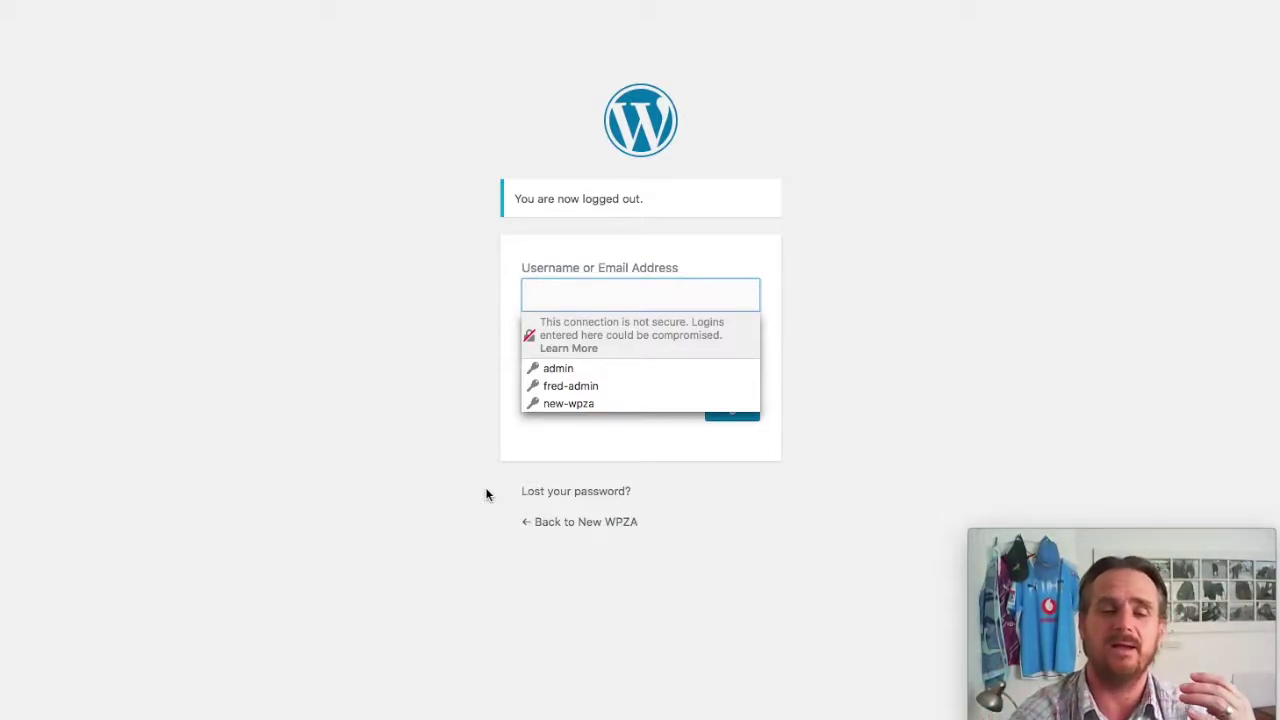
# Log back in to the site with the saved account username and password, and open the iThemes Security settings.
pyautogui.click(566, 404)
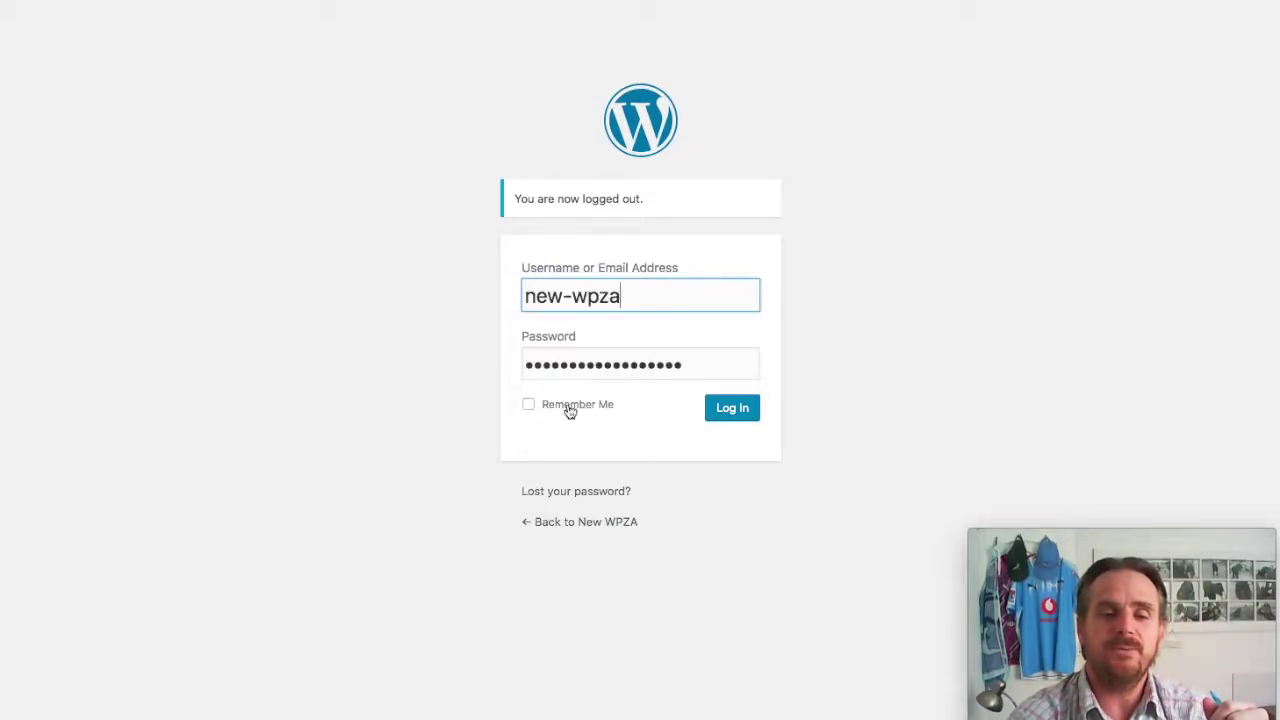
pyautogui.click(710, 412)
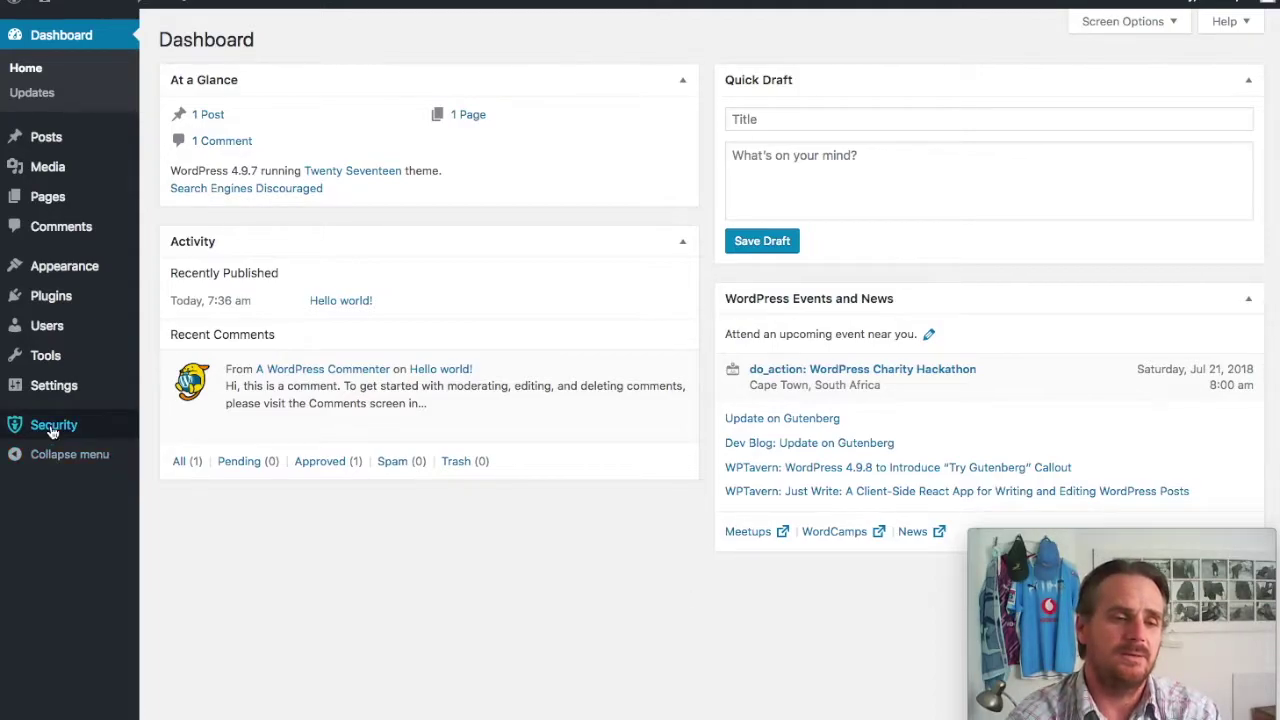
pyautogui.moveTo(52, 430)
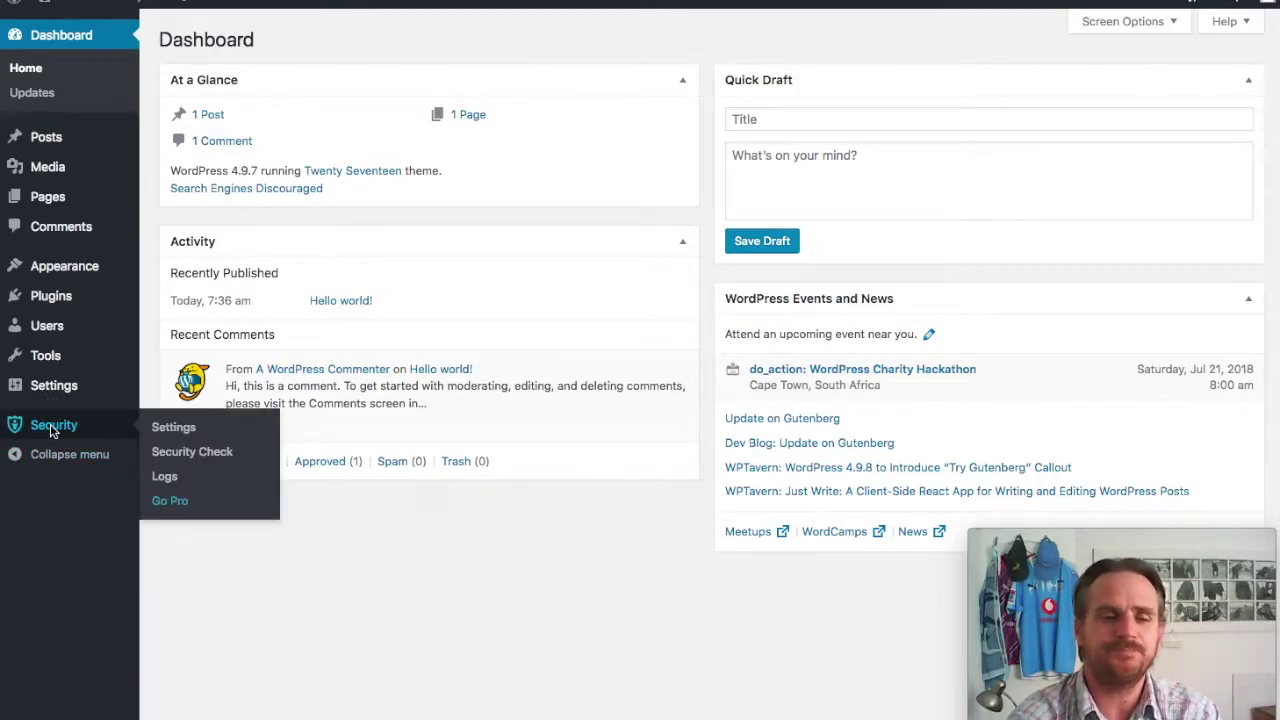
pyautogui.click(52, 428)
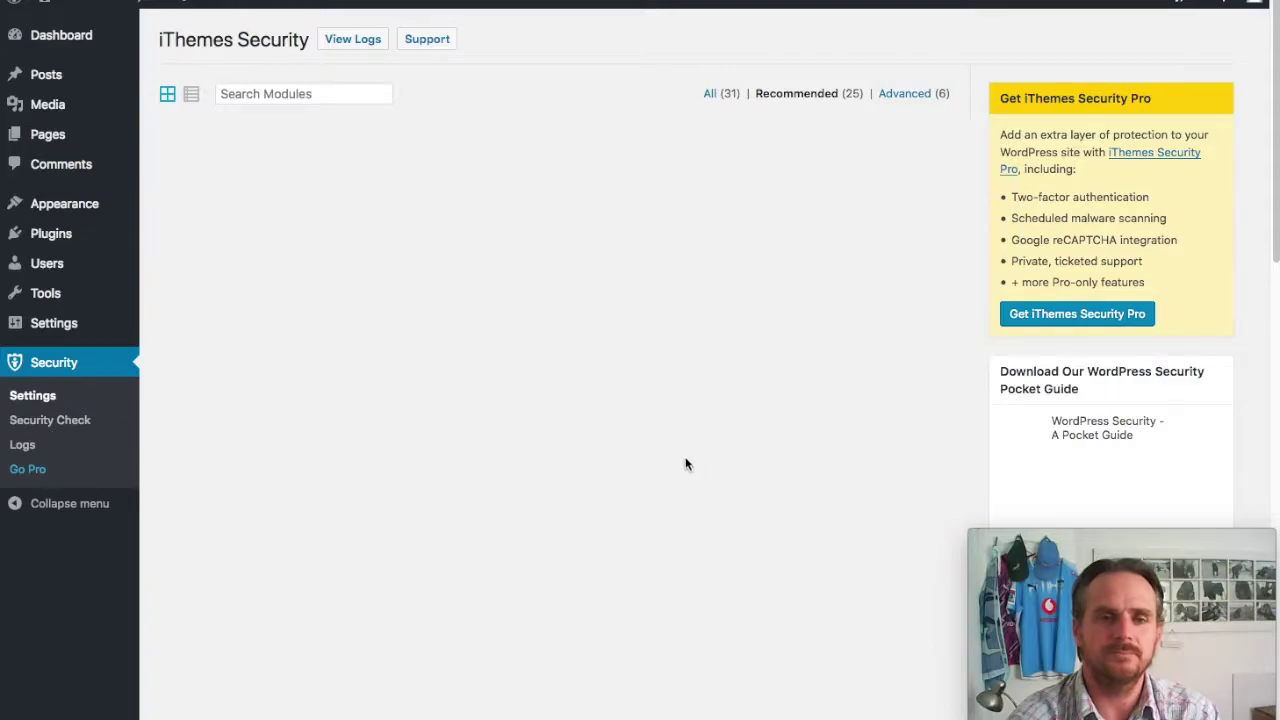
# In the WordPress Tweaks settings, turn on removal of the Windows Live Writer and RSD headers and reduction of comment spam.
pyautogui.scroll(-5, 811, 581)
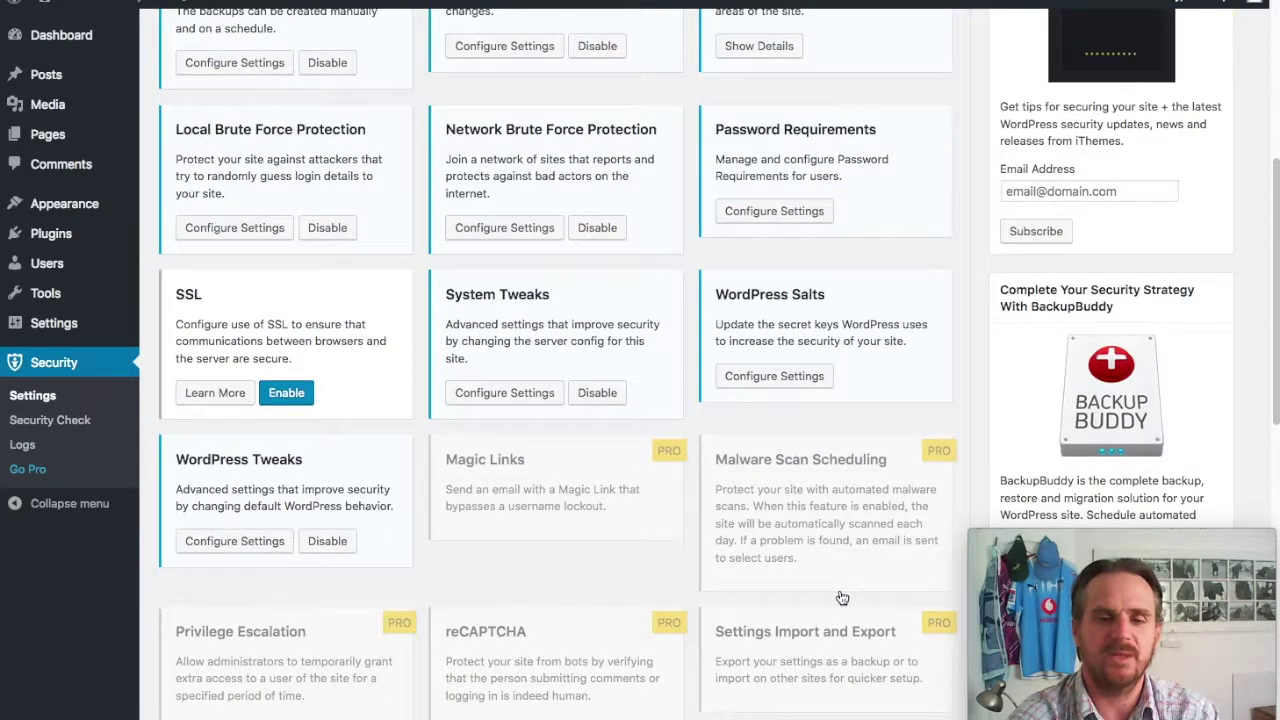
pyautogui.click(274, 547)
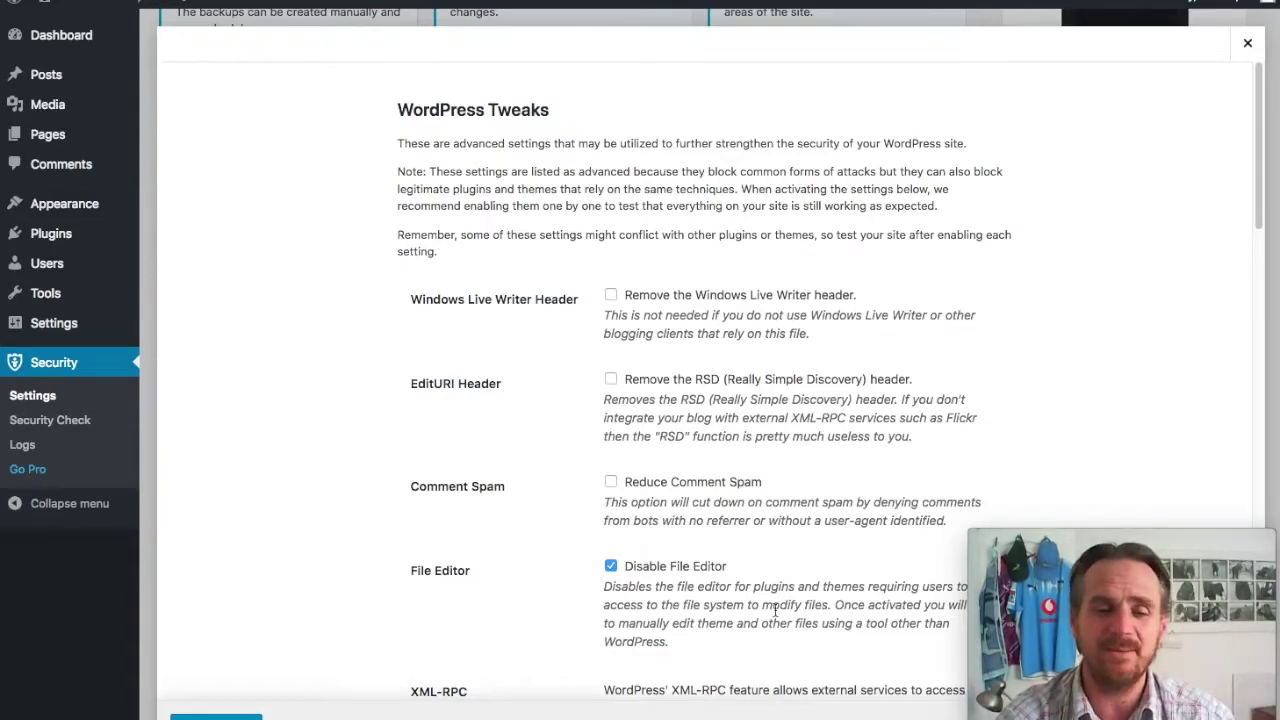
pyautogui.click(611, 298)
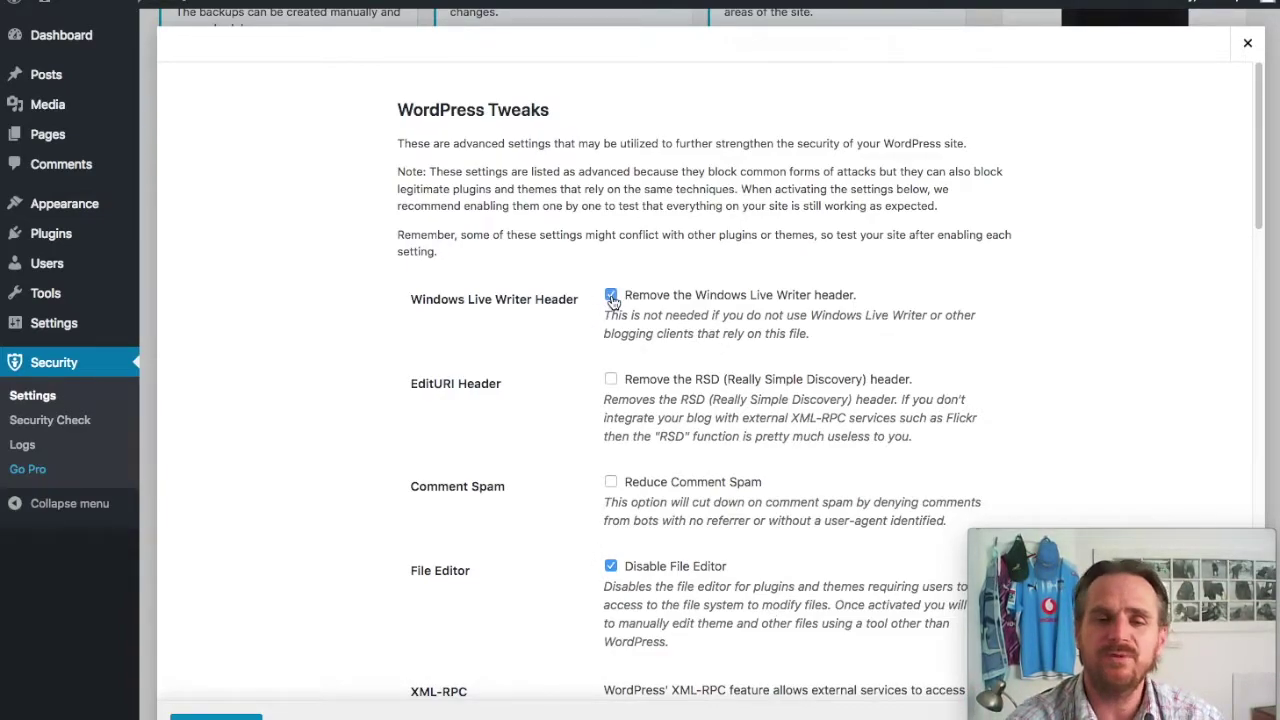
pyautogui.click(610, 380)
pyautogui.click(610, 482)
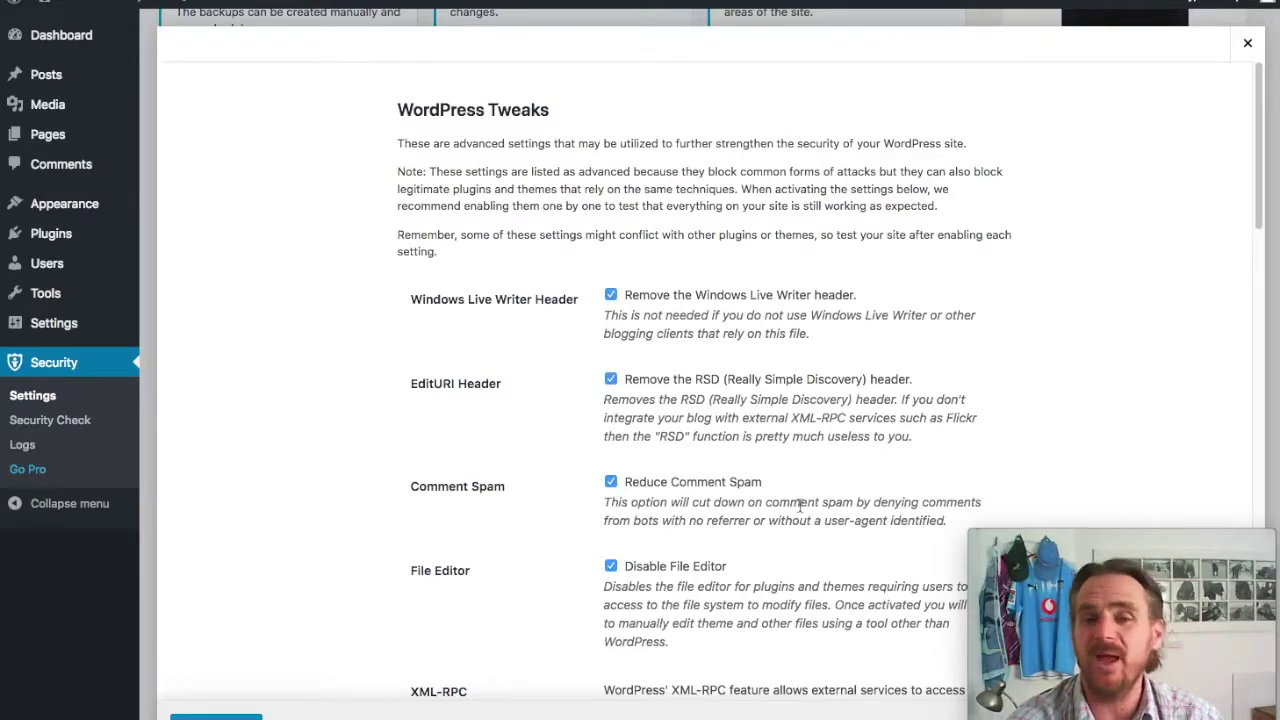
# Set the XML-RPC option in WordPress Tweaks to Disable XML-RPC (recommended).
pyautogui.scroll(-5, 790, 515)
pyautogui.scroll(-1, 791, 517)
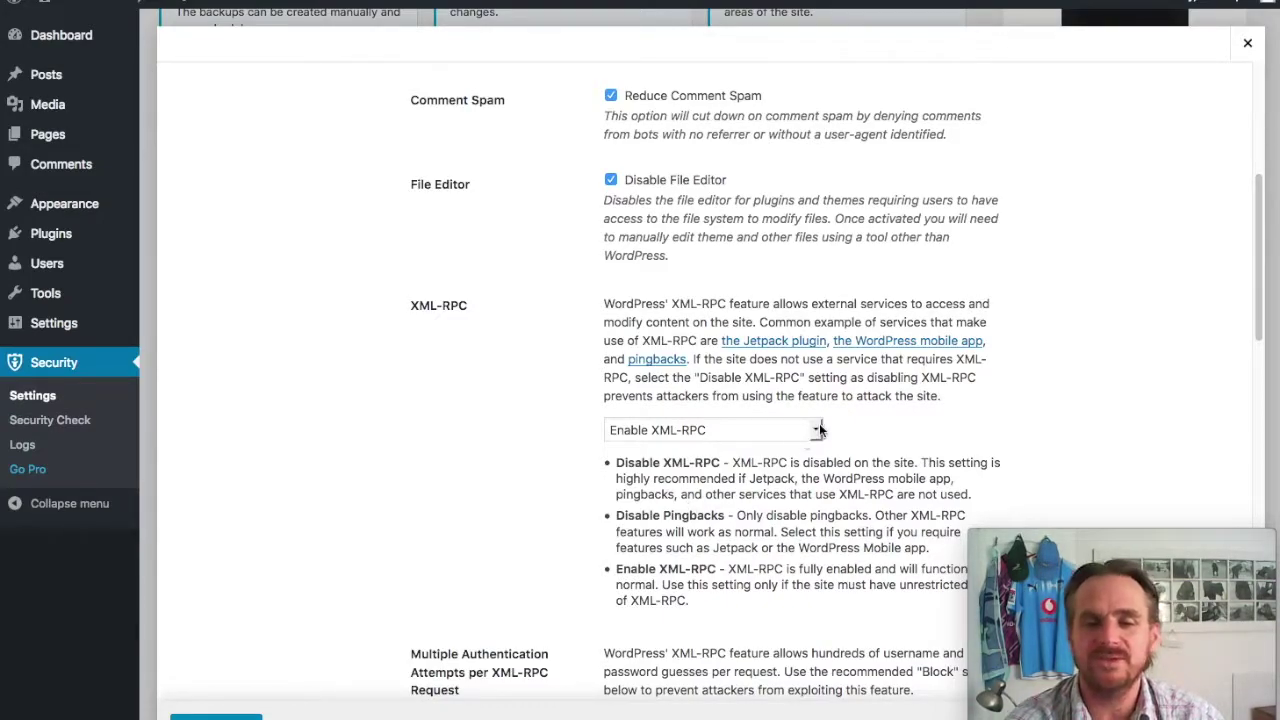
pyautogui.click(820, 431)
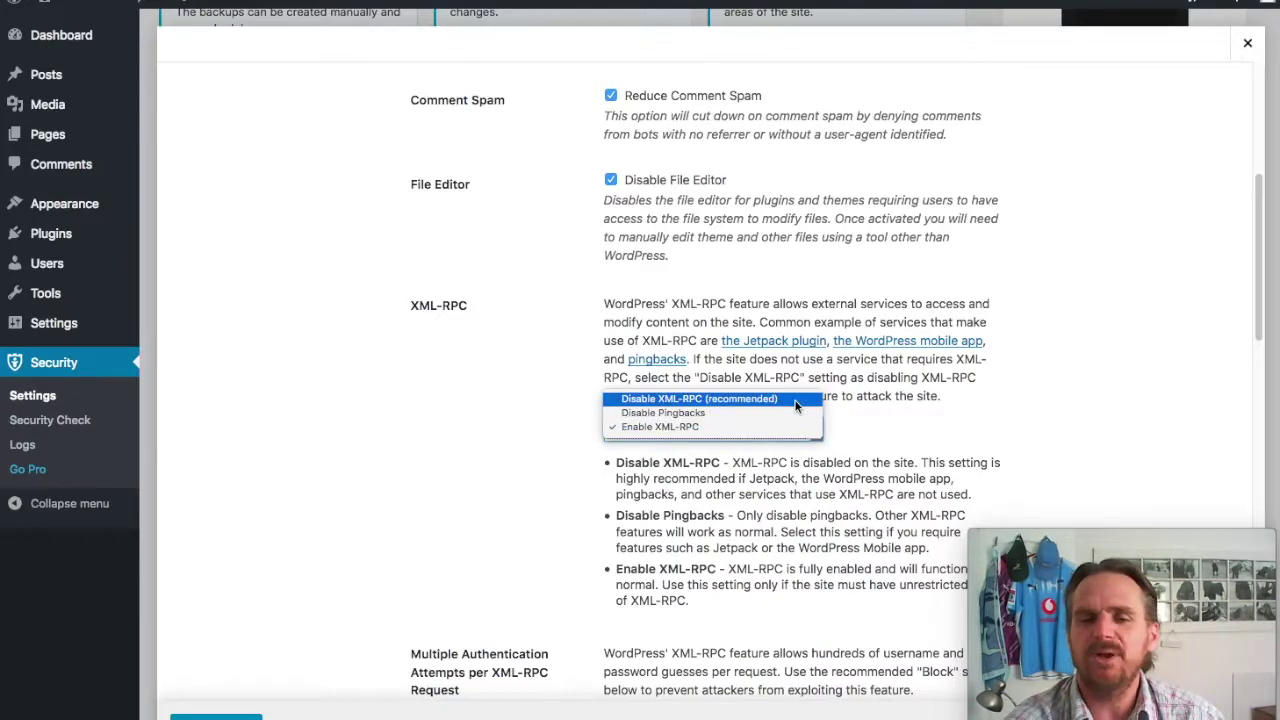
pyautogui.click(797, 400)
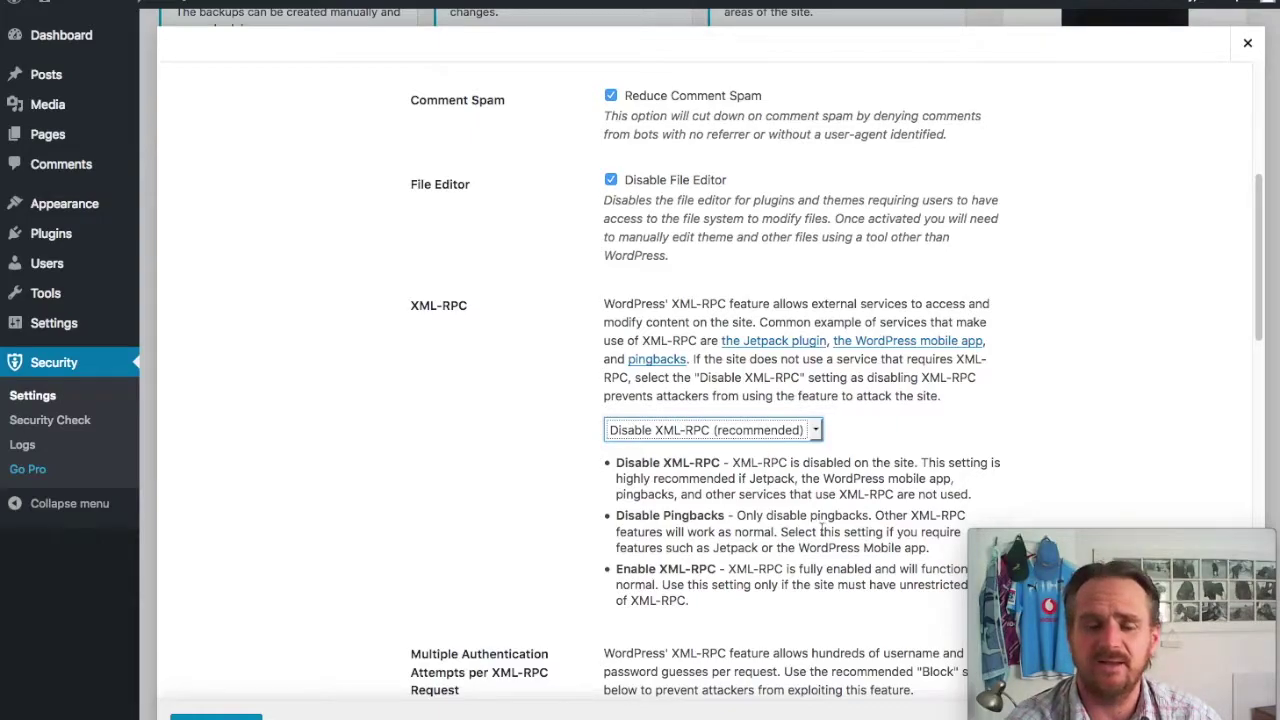
# Disable login error messages and force users to choose a unique nickname in WordPress Tweaks.
pyautogui.scroll(-5, 822, 530)
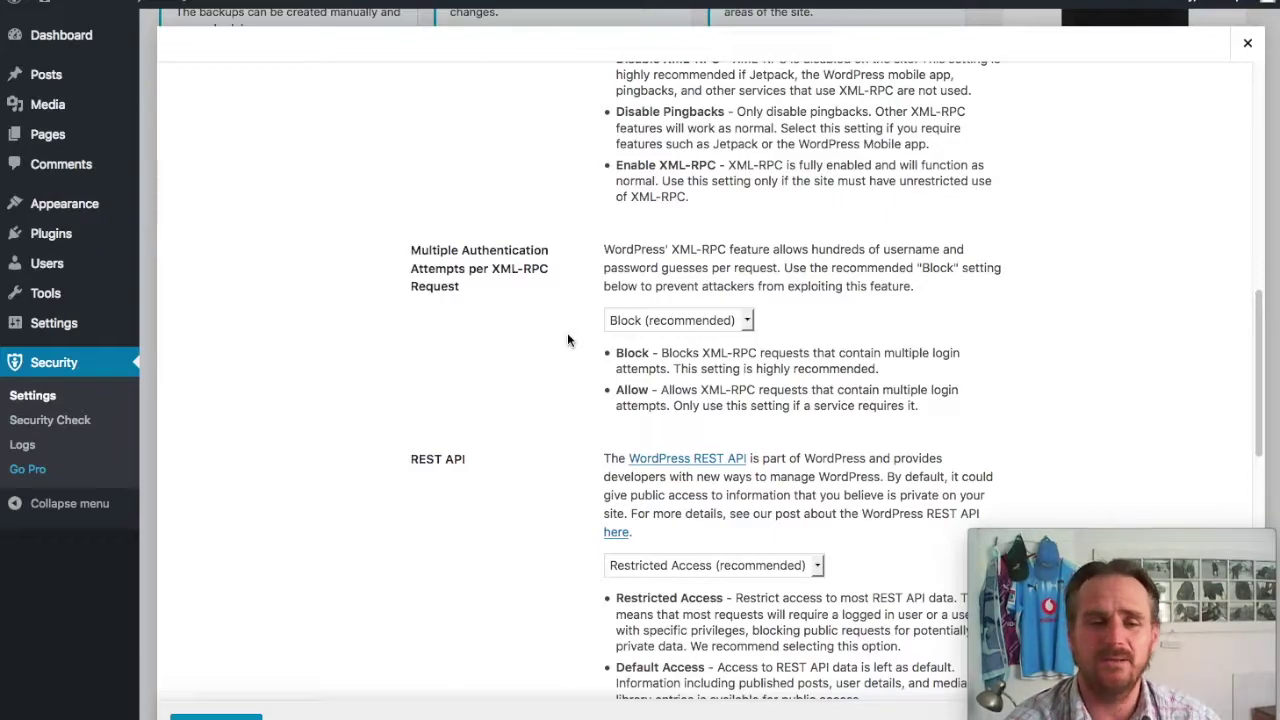
pyautogui.scroll(-3, 575, 432)
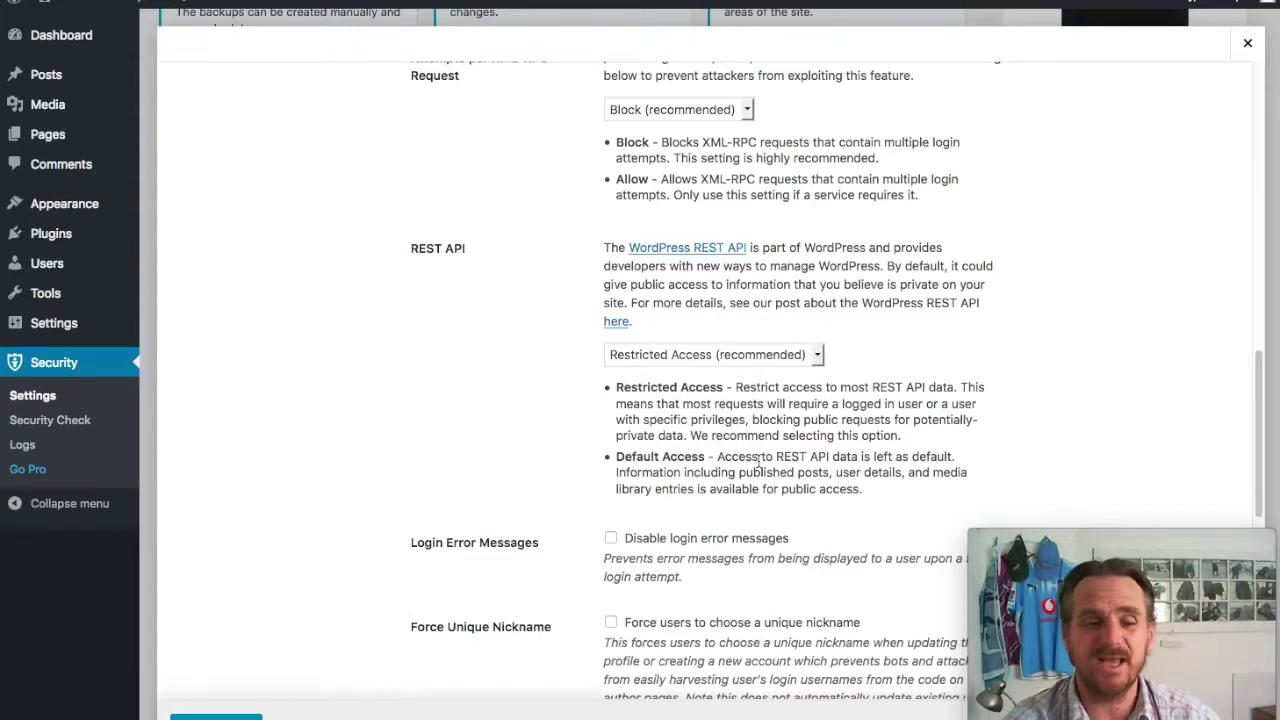
pyautogui.scroll(-3, 813, 547)
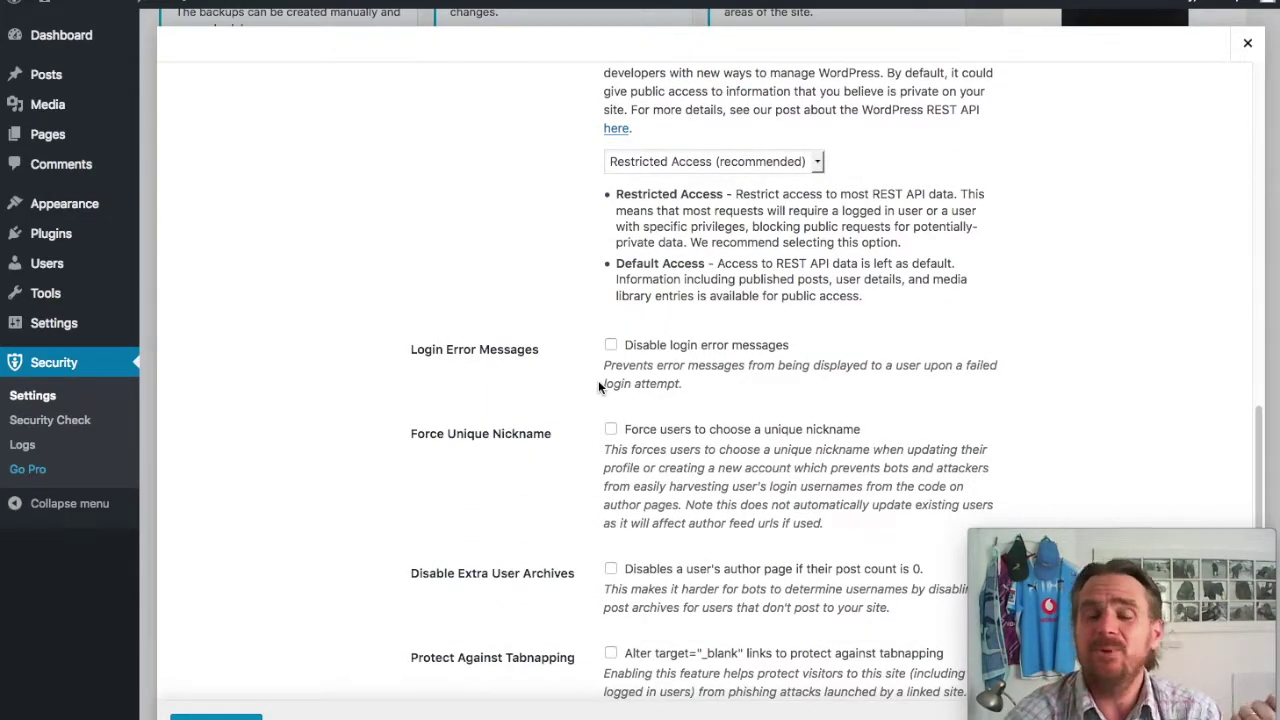
pyautogui.click(611, 346)
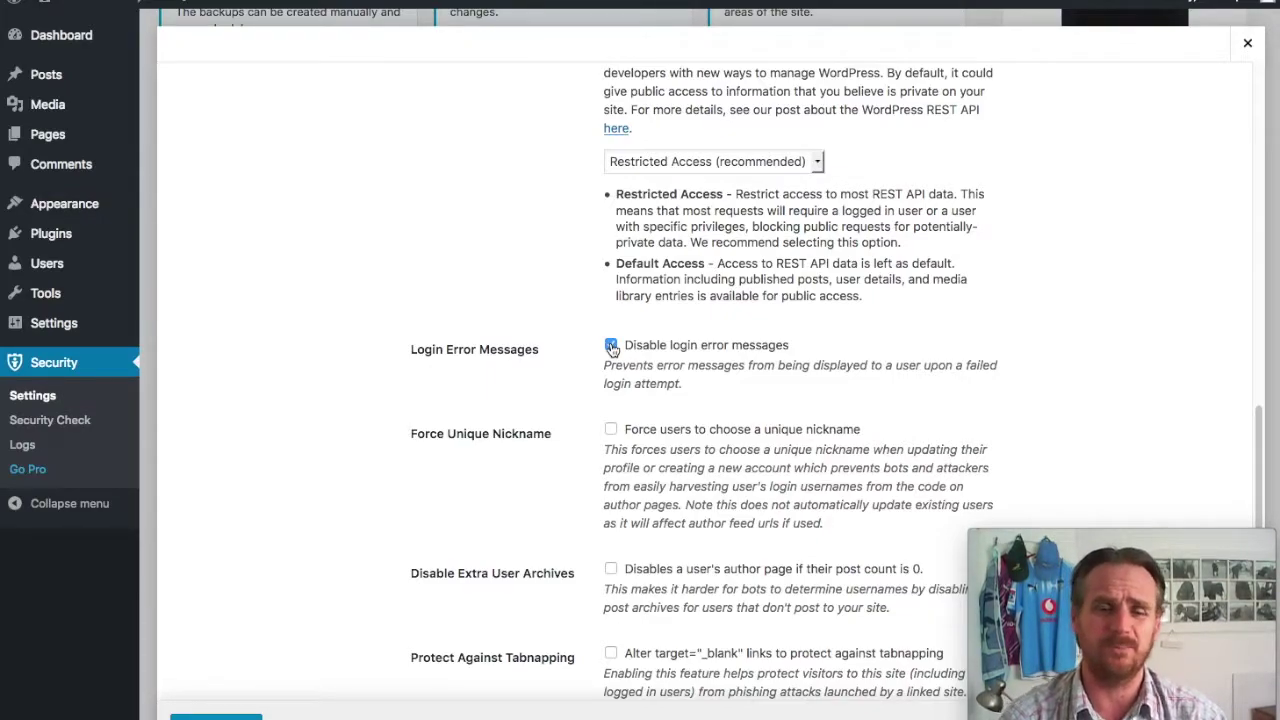
pyautogui.click(610, 430)
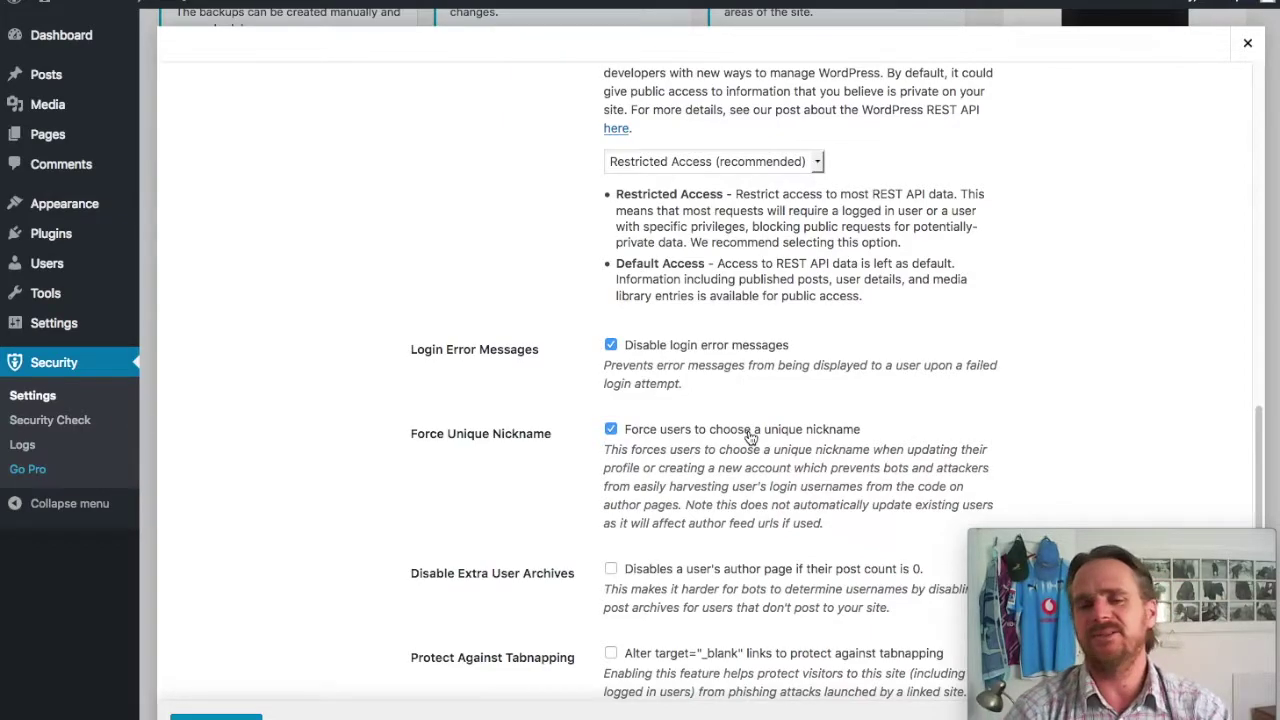
# Disable author pages for users with no posts, turn on tabnapping protection, and save the WordPress Tweaks settings.
pyautogui.scroll(-5, 750, 437)
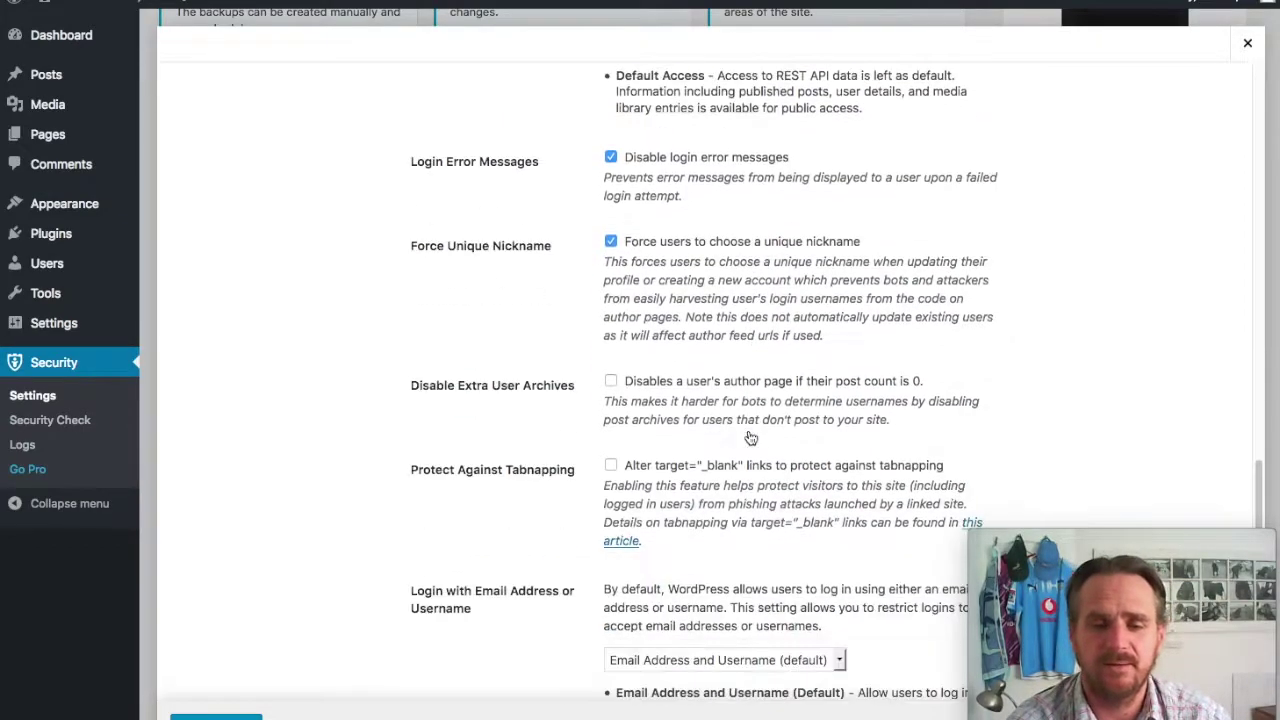
pyautogui.click(611, 134)
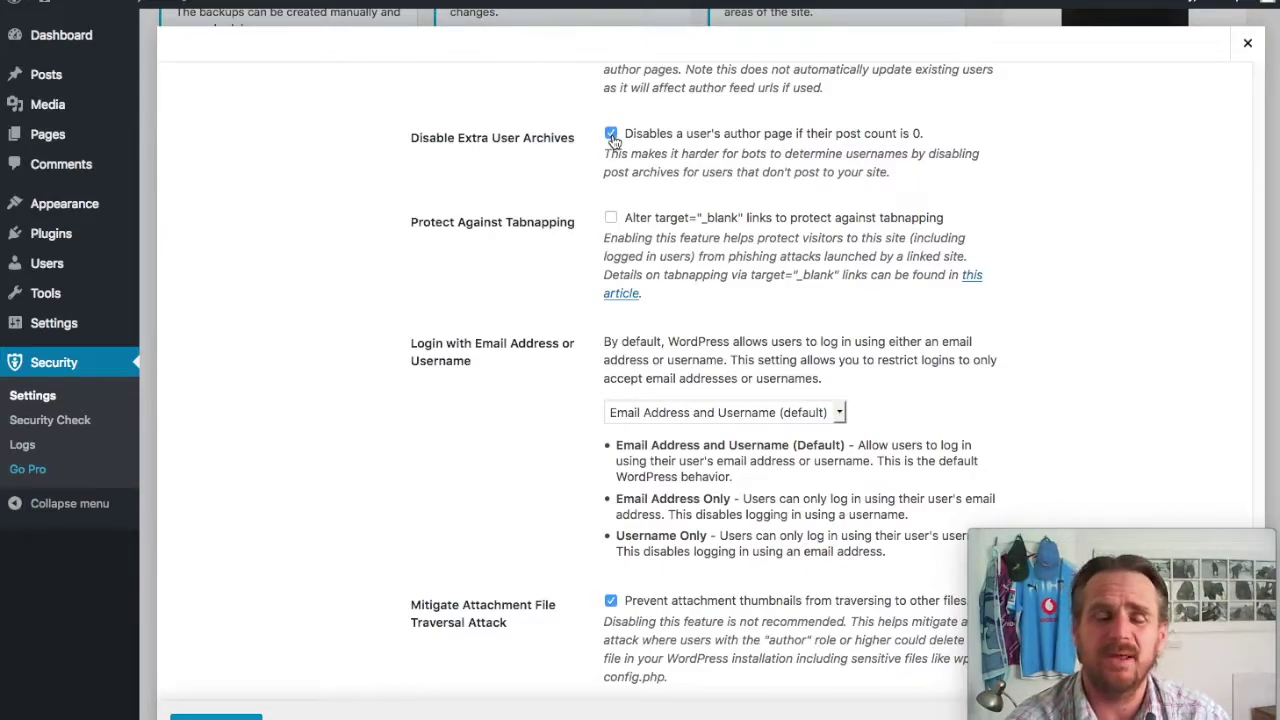
pyautogui.click(611, 217)
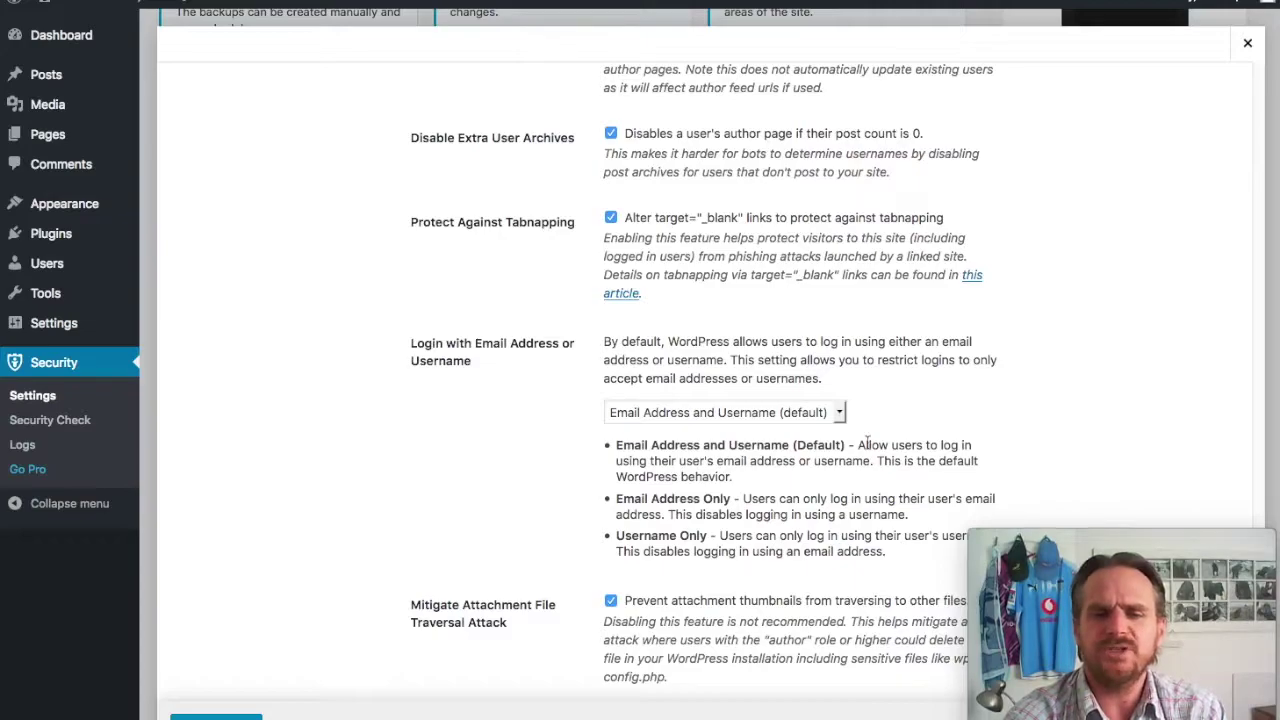
pyautogui.click(839, 412)
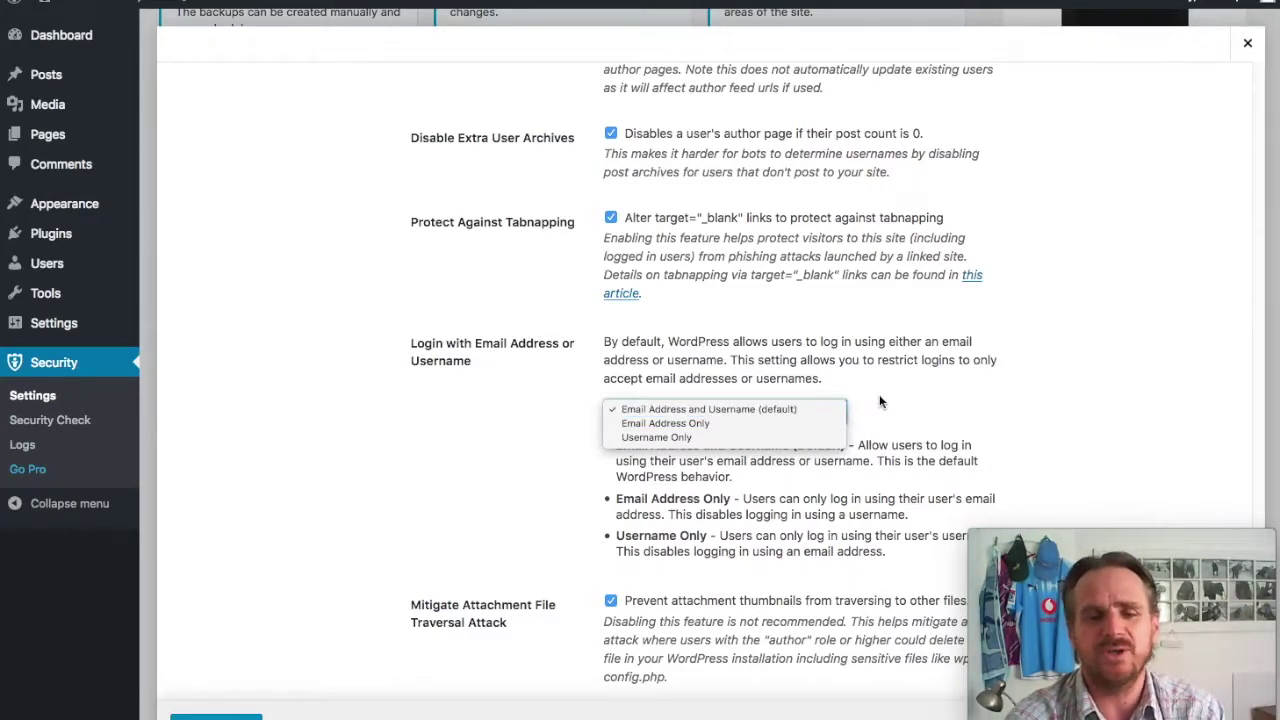
pyautogui.click(879, 394)
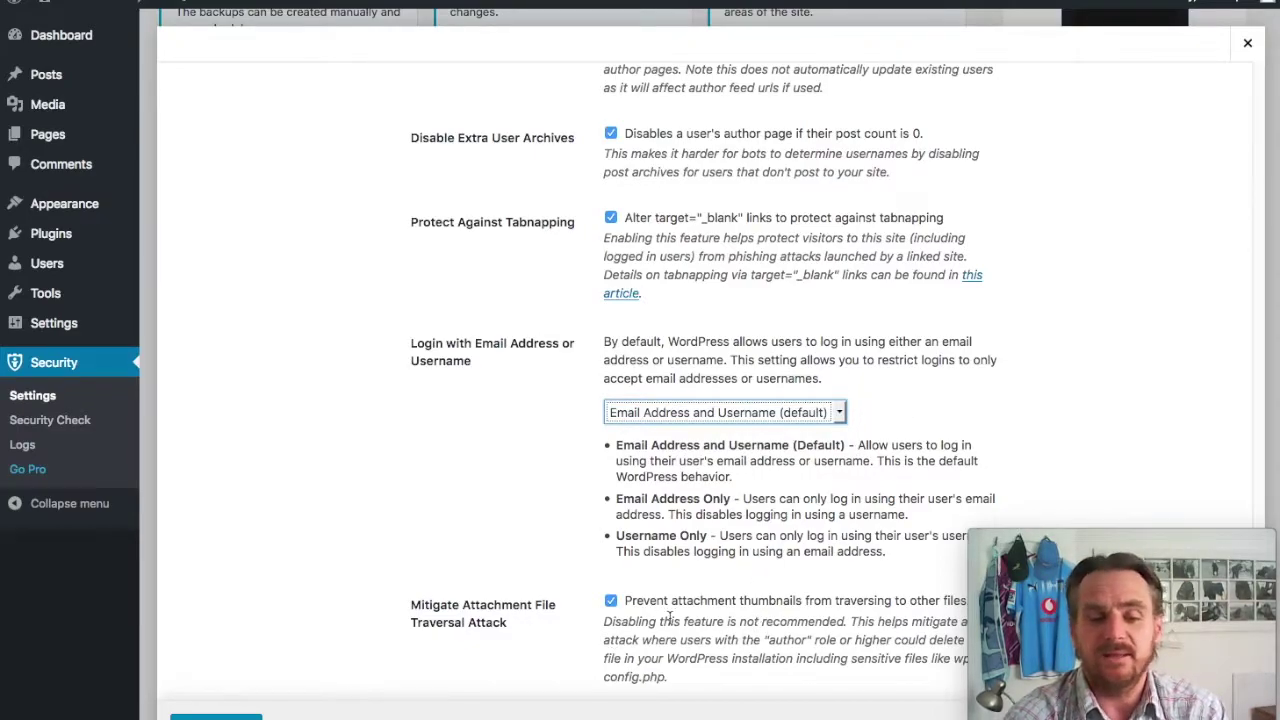
pyautogui.click(248, 718)
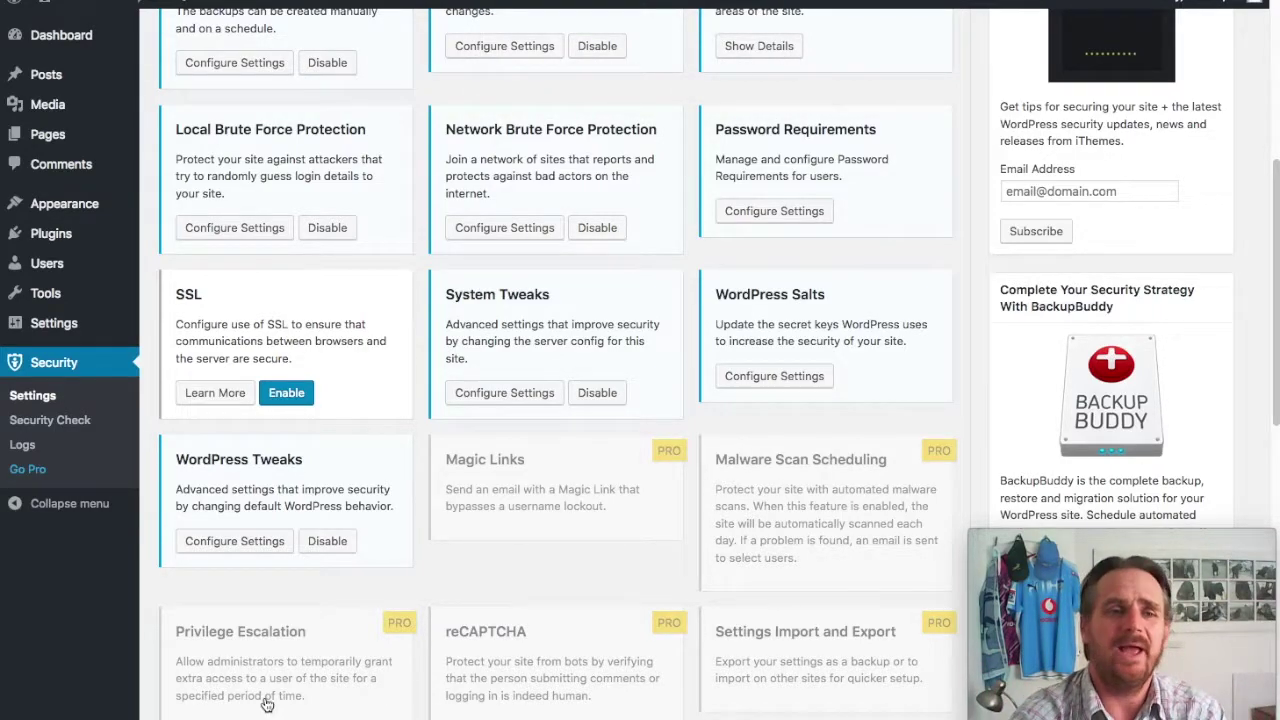
# Open the Notification Center settings and turn off the File Change notification.
pyautogui.scroll(5, 893, 534)
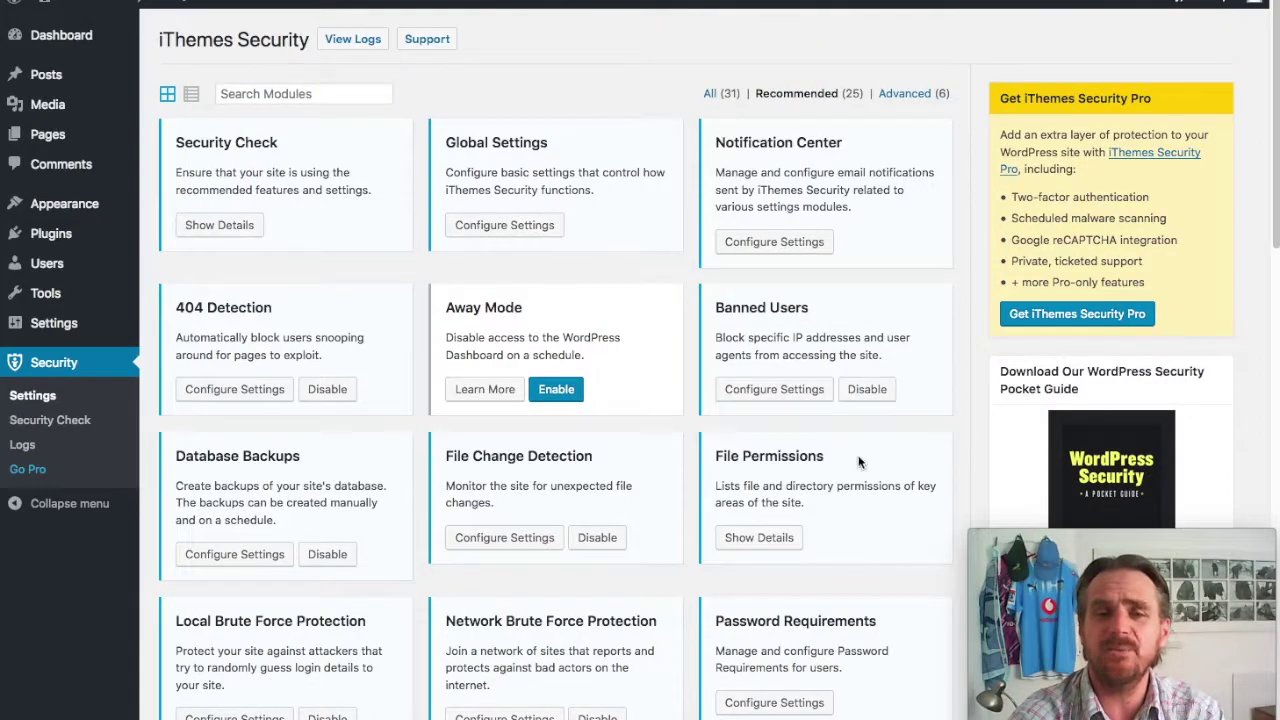
pyautogui.click(768, 244)
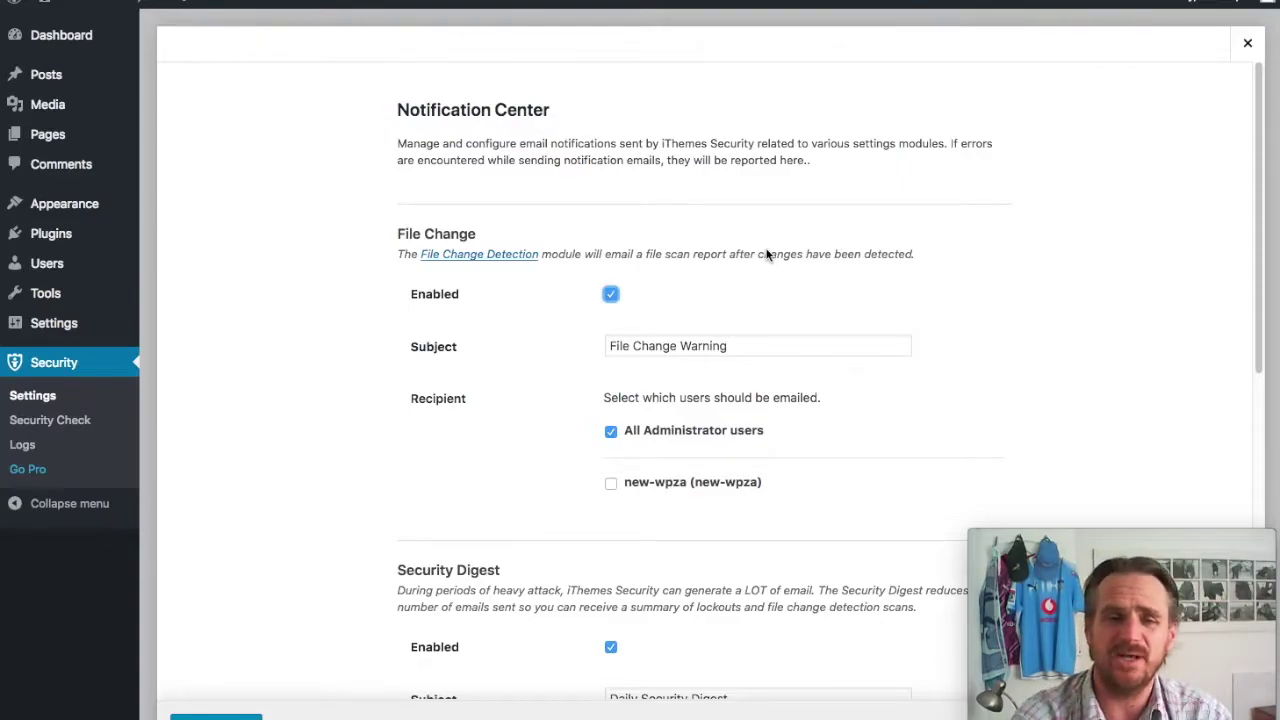
pyautogui.click(611, 295)
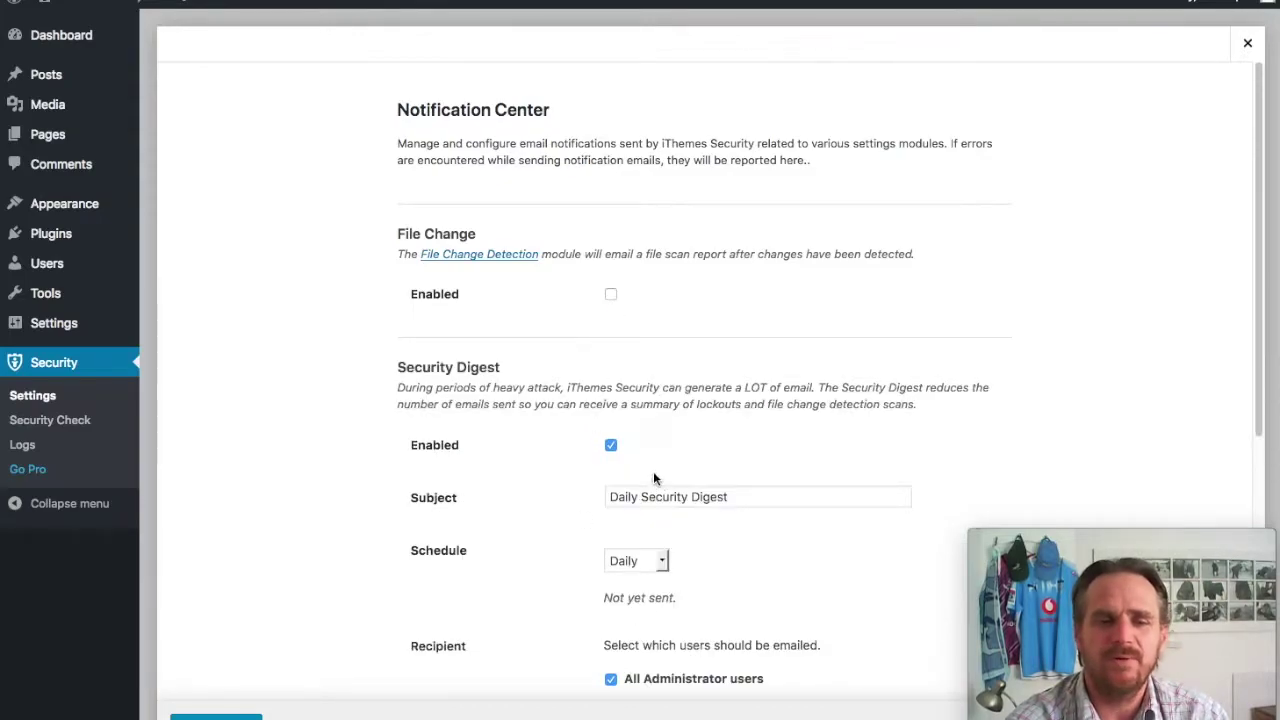
# Keep the Security Digest notification enabled and set its schedule to Weekly.
pyautogui.click(611, 446)
pyautogui.click(612, 447)
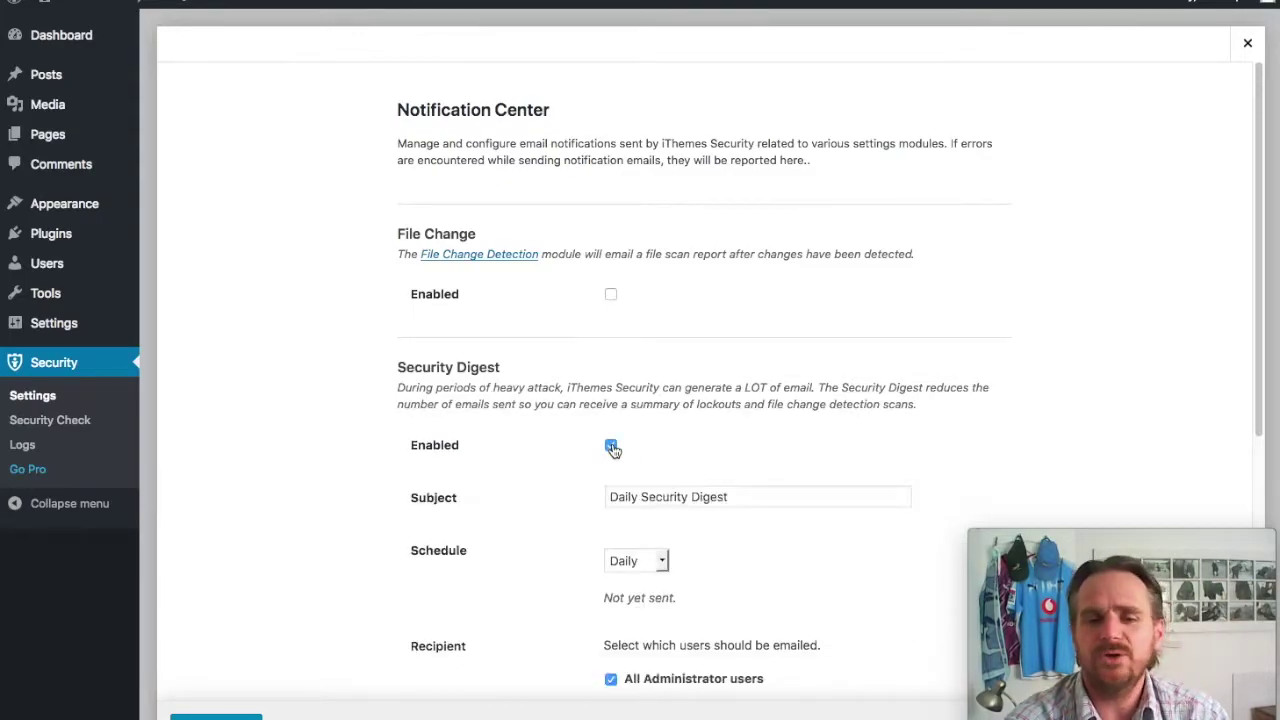
pyautogui.scroll(-3, 663, 334)
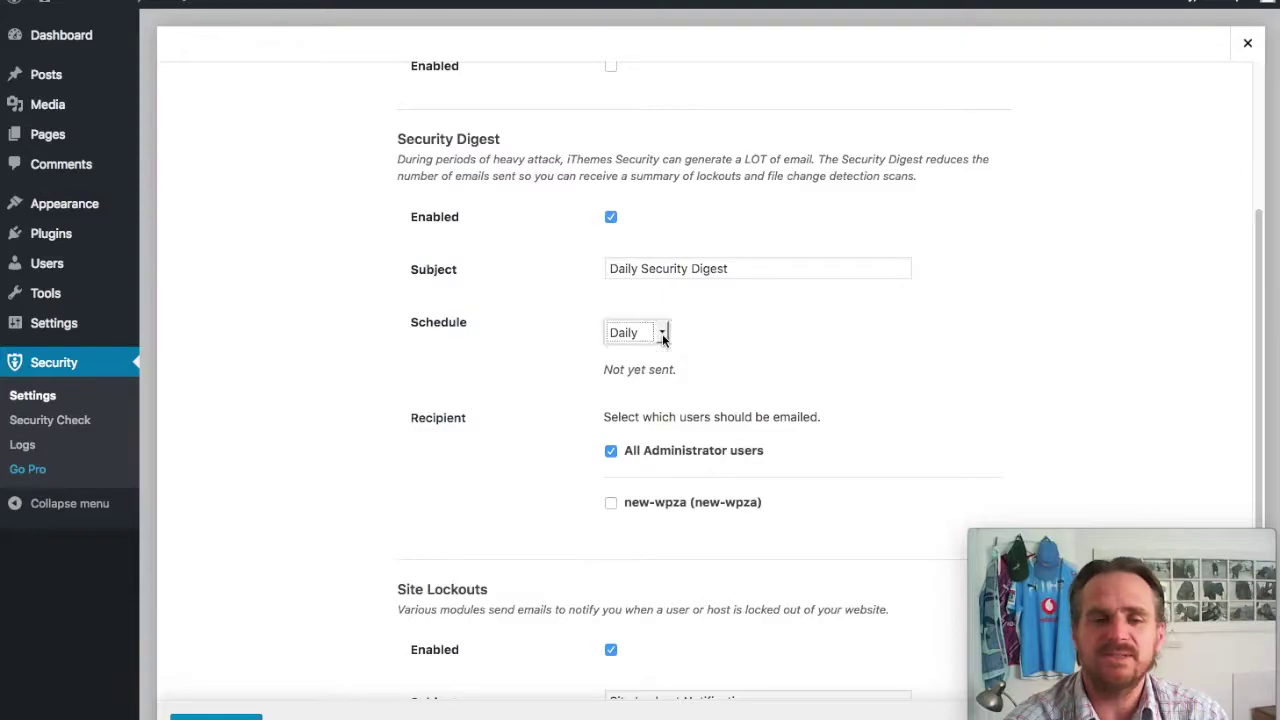
pyautogui.click(661, 334)
pyautogui.click(660, 344)
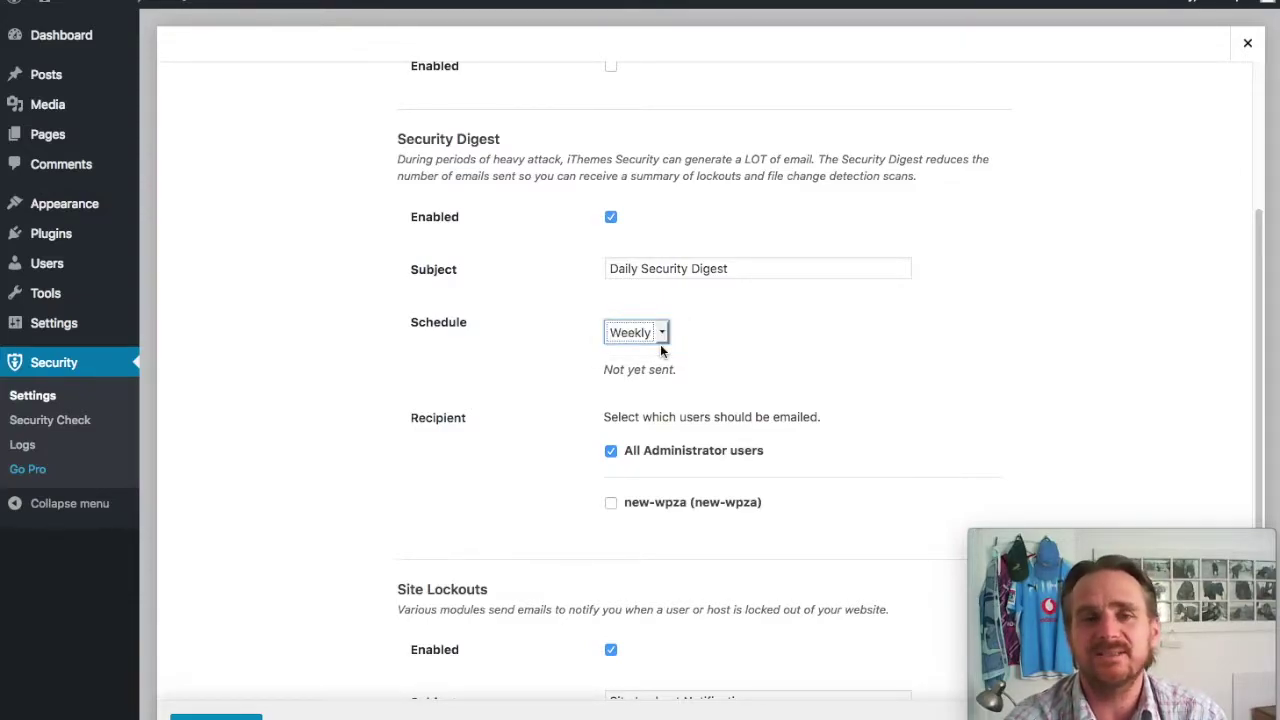
# Turn off the Security Digest and Site Lockouts notifications and save the Notification Center settings.
pyautogui.click(611, 217)
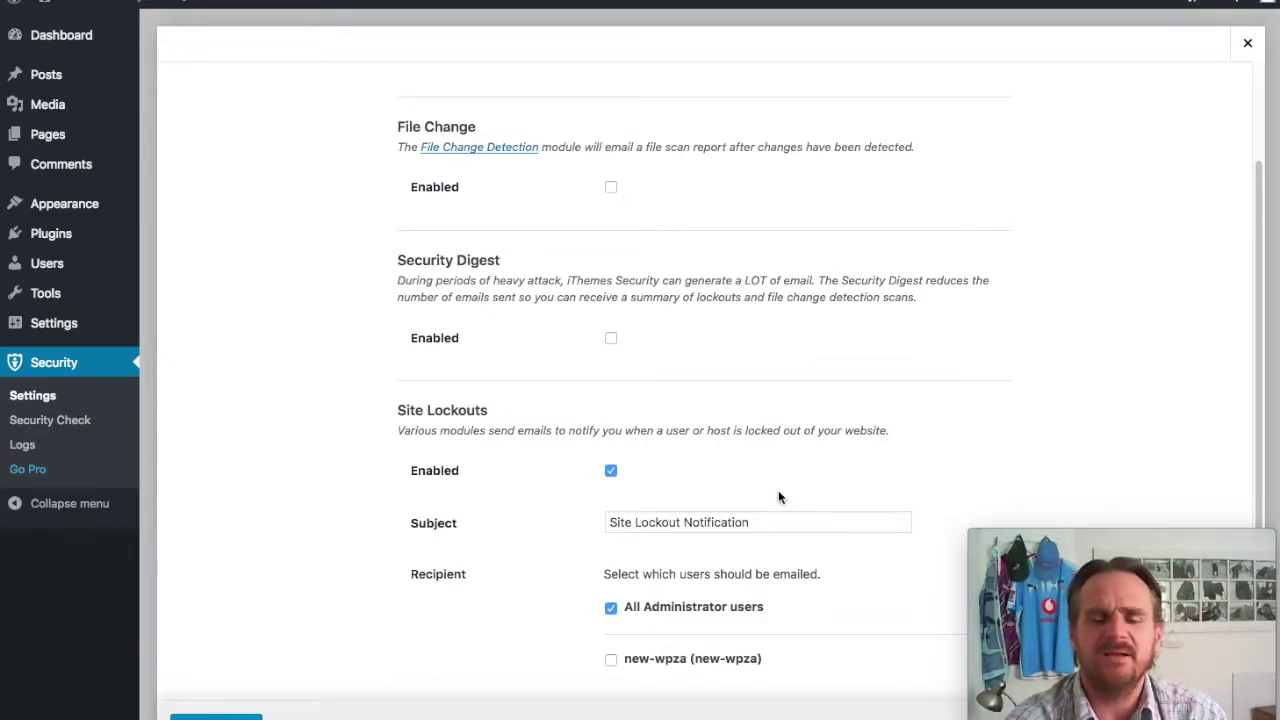
pyautogui.click(611, 470)
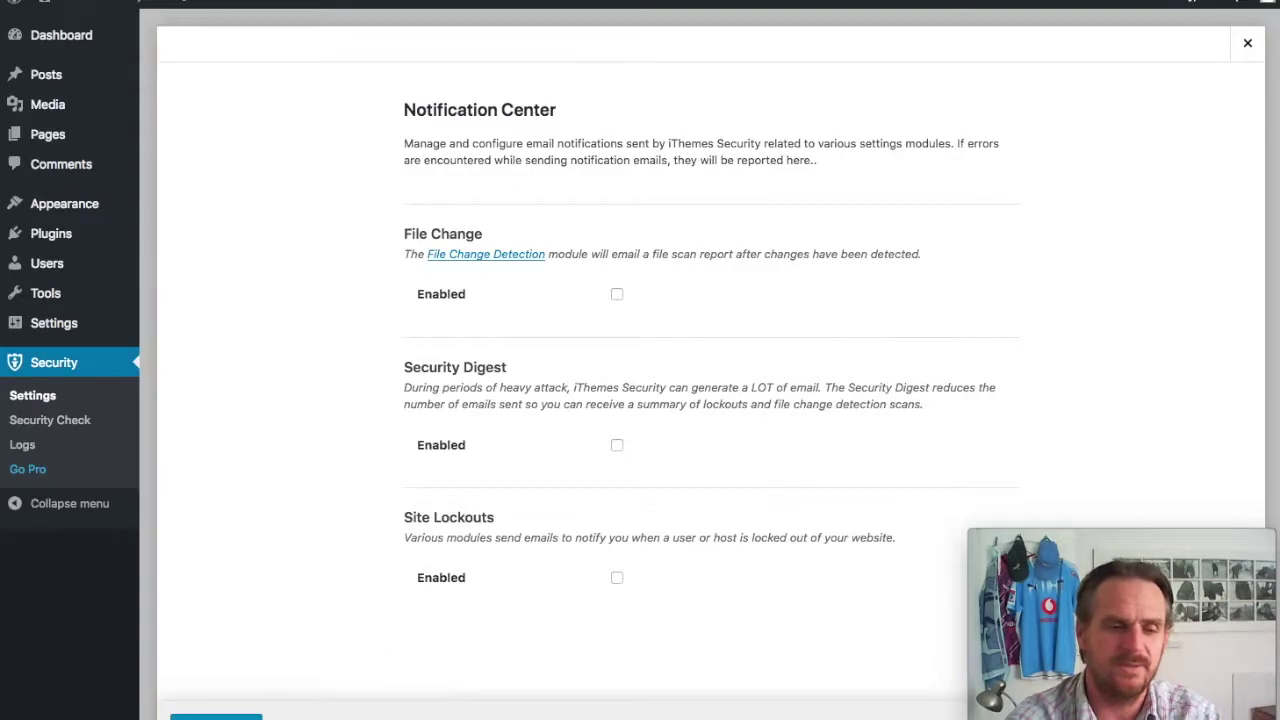
pyautogui.click(216, 717)
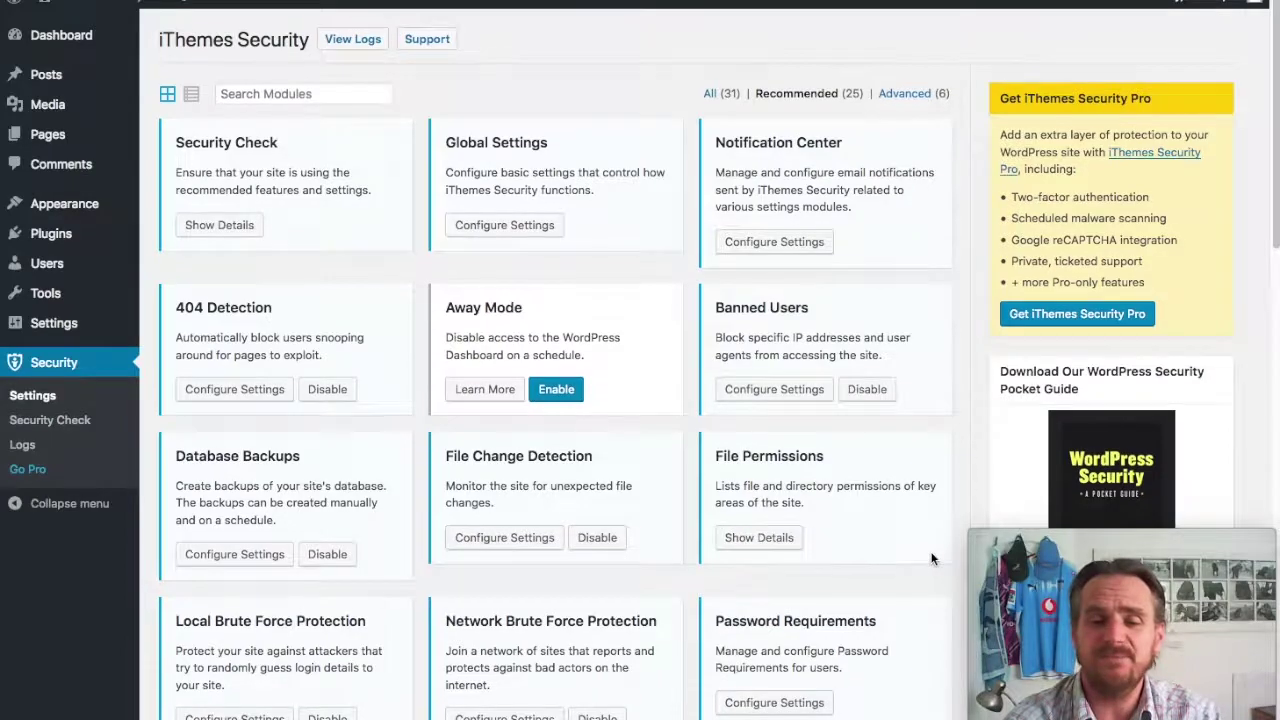
# Review the remaining Recommended modules, including the Pro-only ones, and the Advanced modules, and return to the Recommended list.
pyautogui.scroll(-6, 930, 562)
pyautogui.scroll(-2, 925, 570)
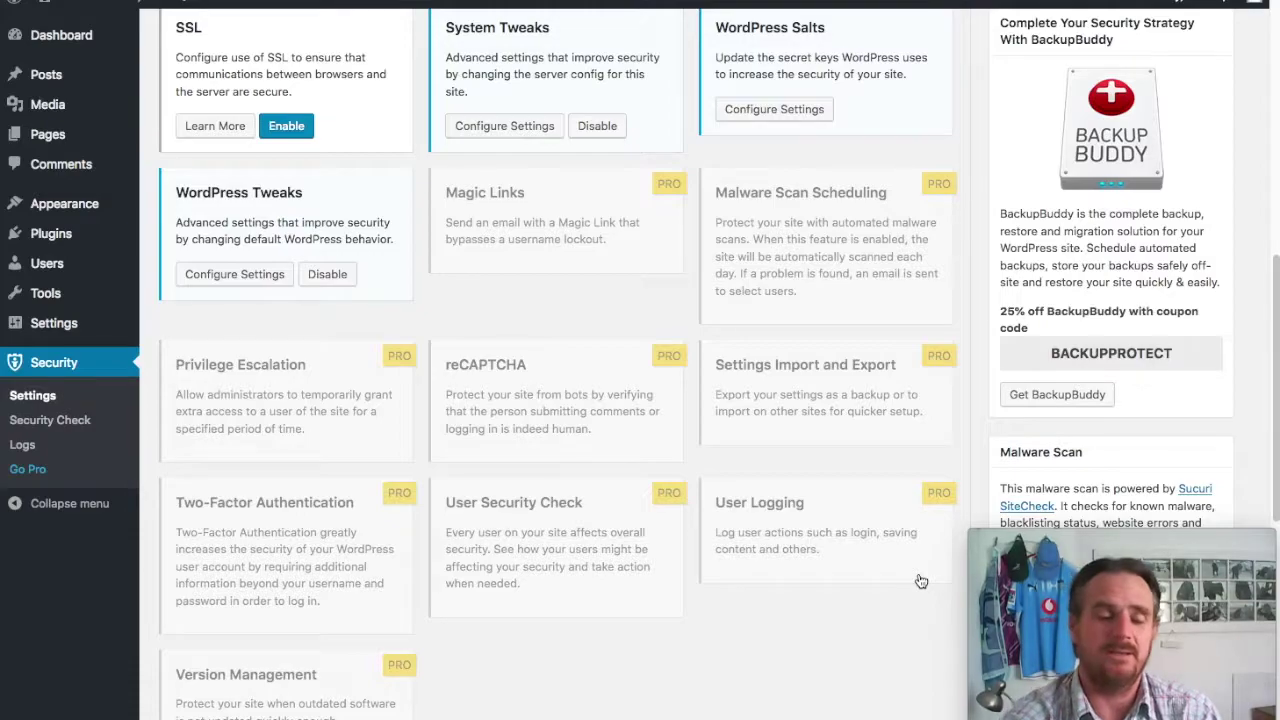
pyautogui.scroll(-3, 920, 580)
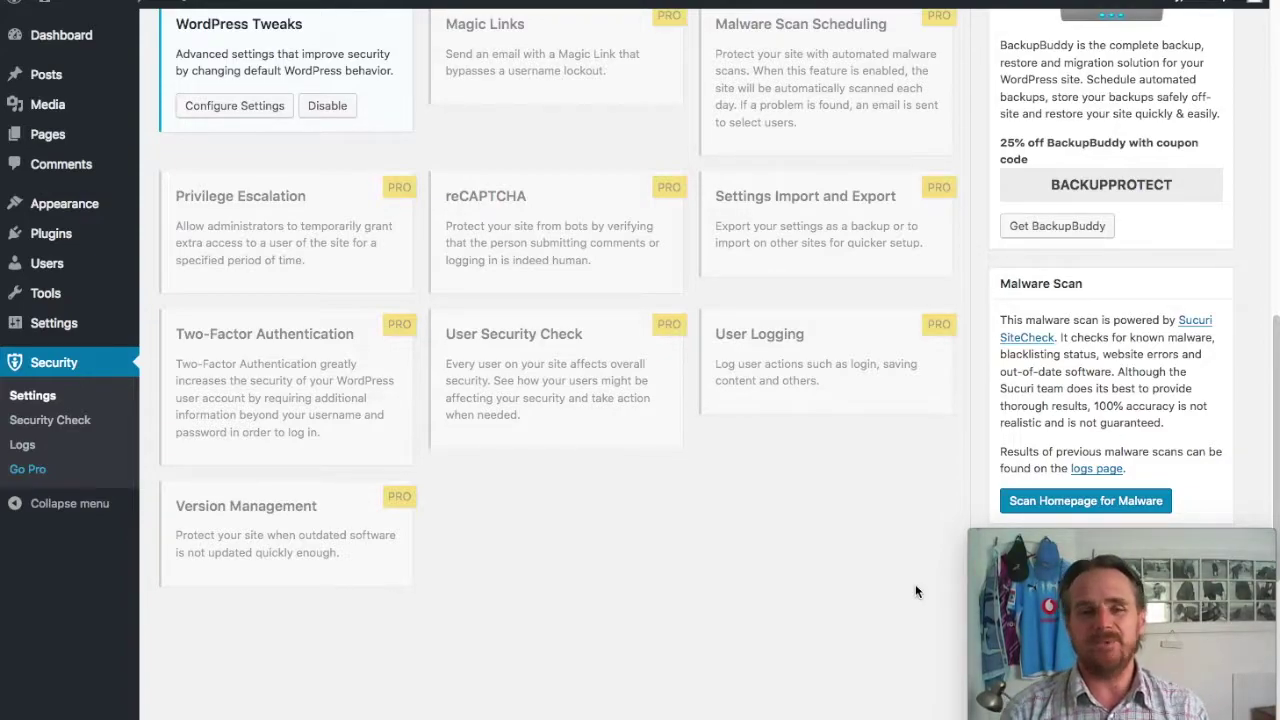
pyautogui.scroll(5, 906, 605)
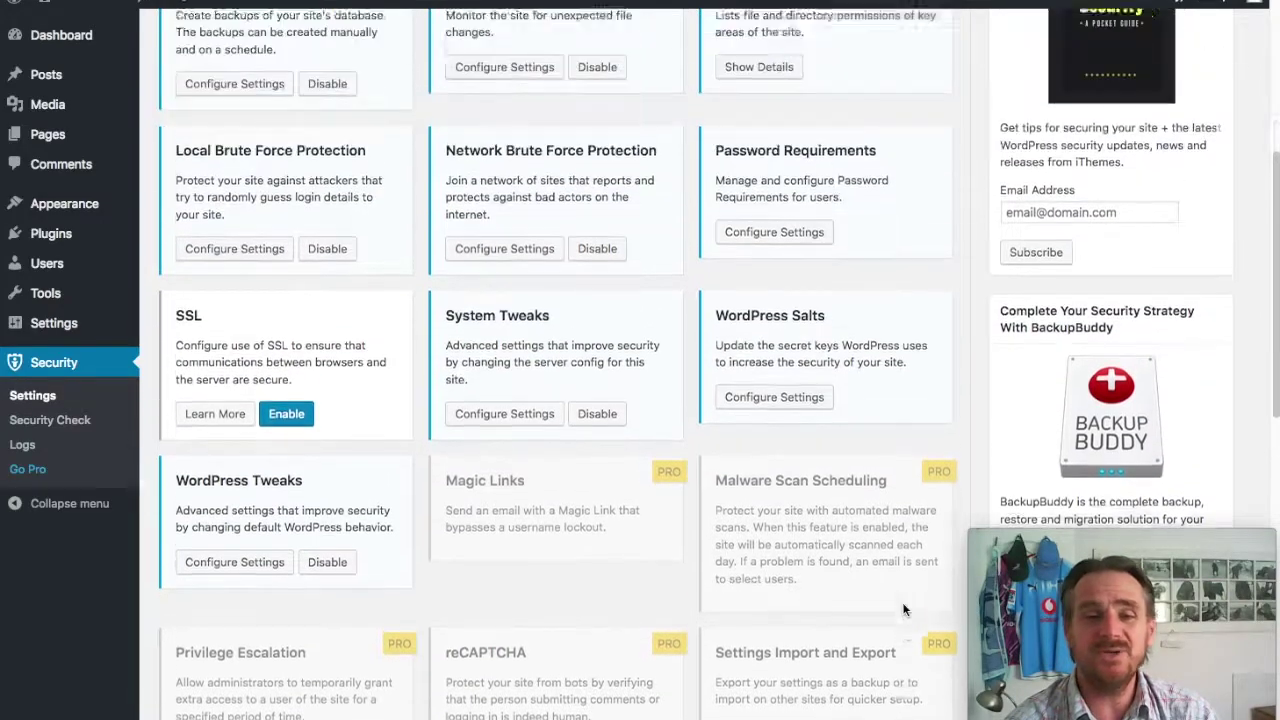
pyautogui.scroll(5, 903, 608)
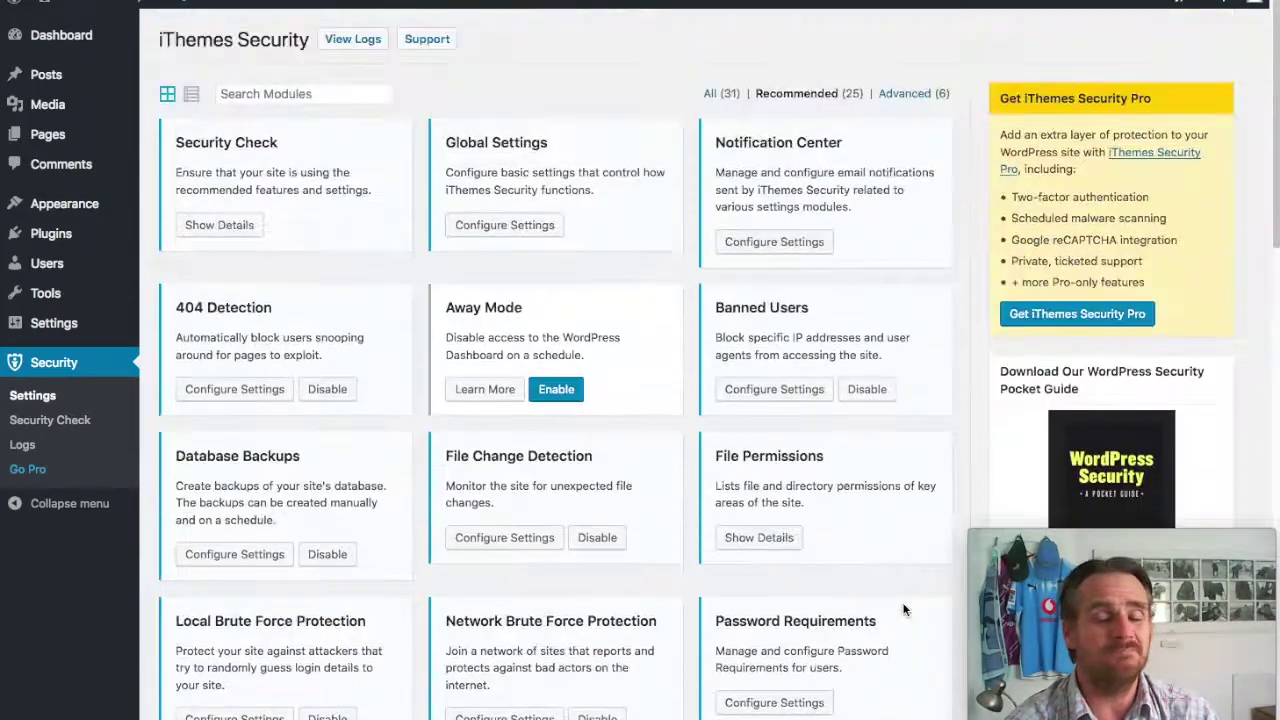
pyautogui.click(908, 96)
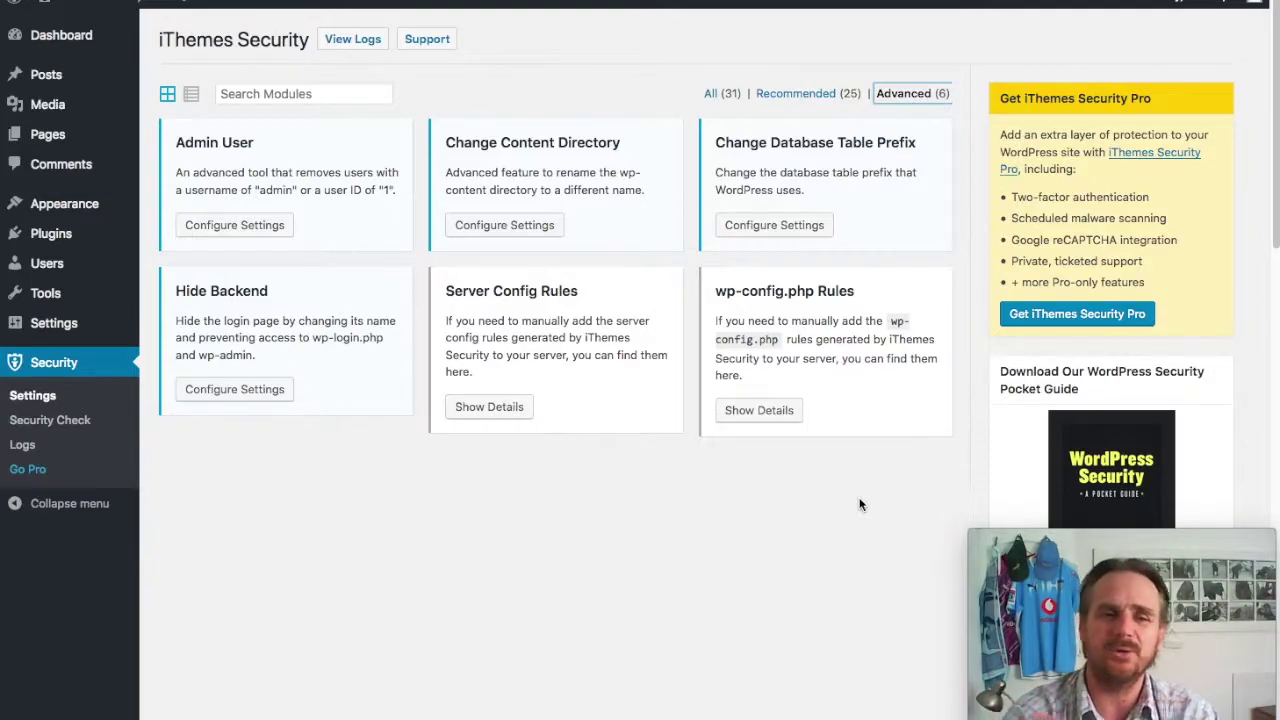
pyautogui.click(805, 93)
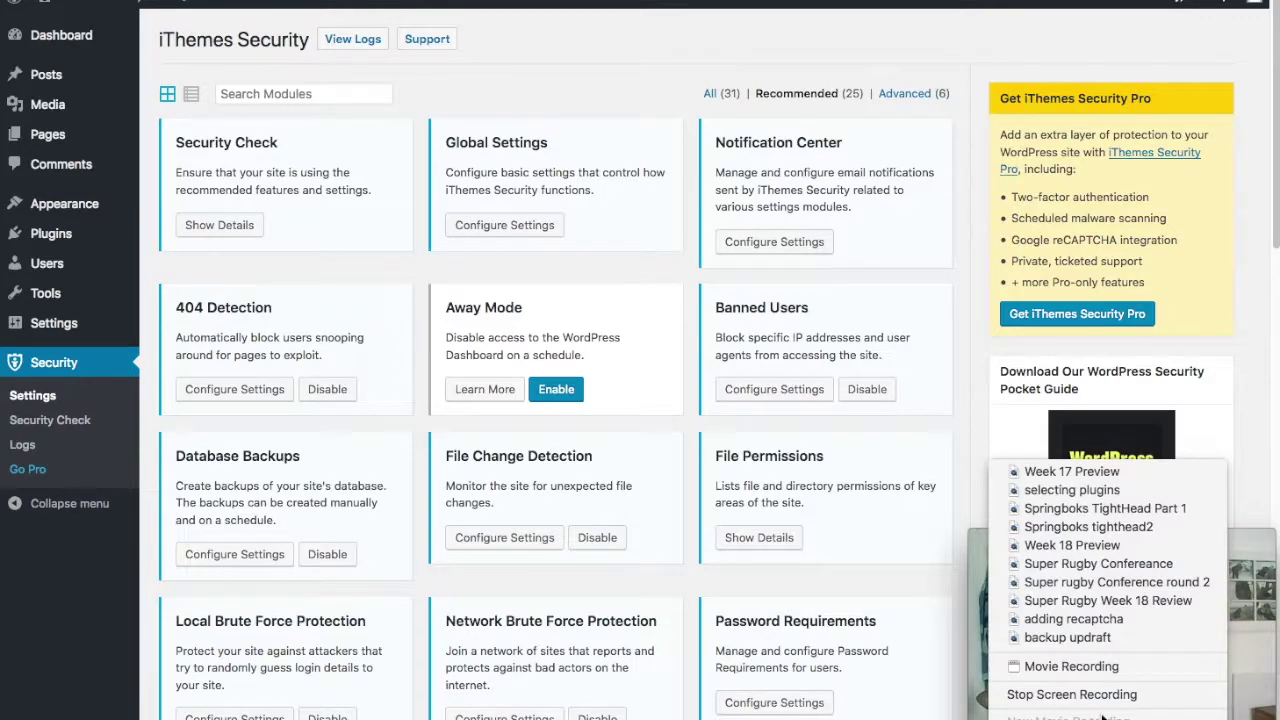
pyautogui.click(1046, 694)
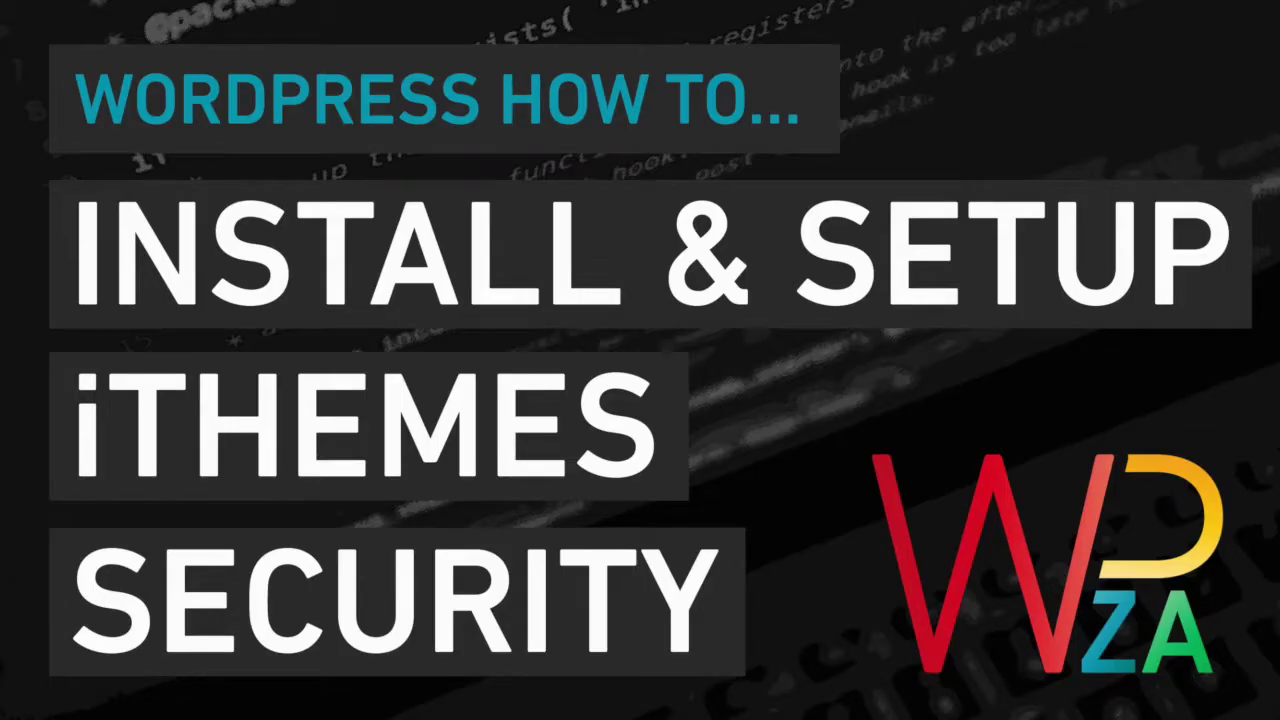